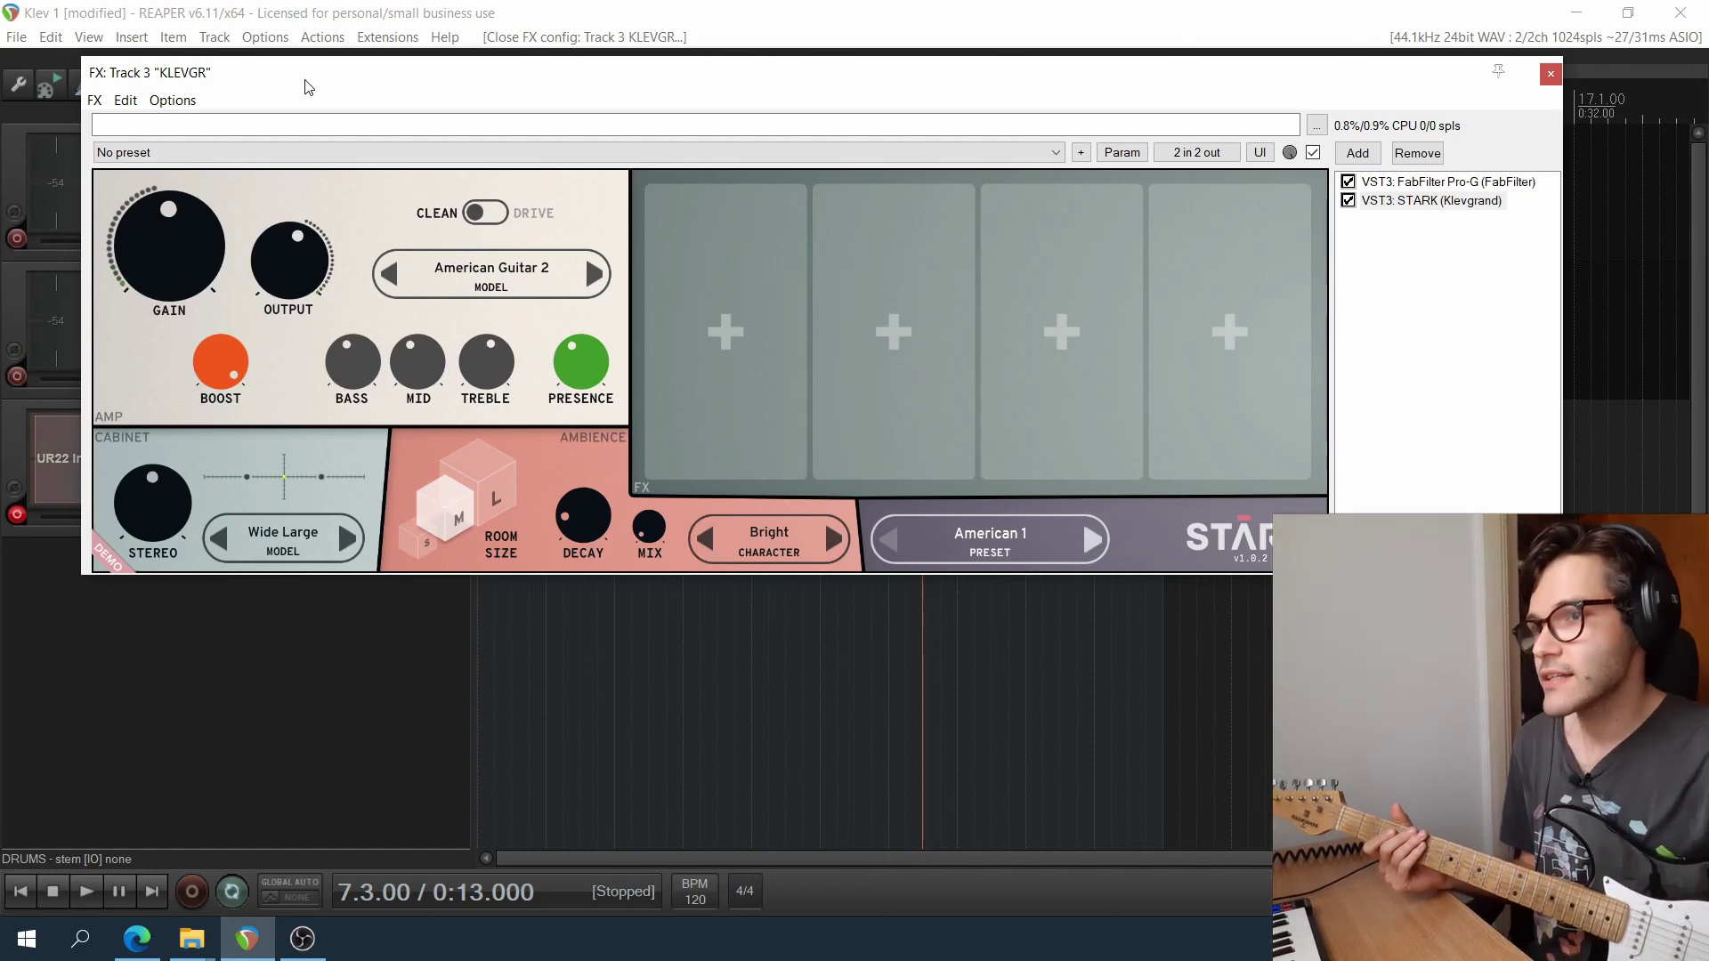
Bypass the STARK amp plug-in to compare the dry signal, view the FabFilter Pro-G gate, and re-enable STARK.
left_click(1350, 204)
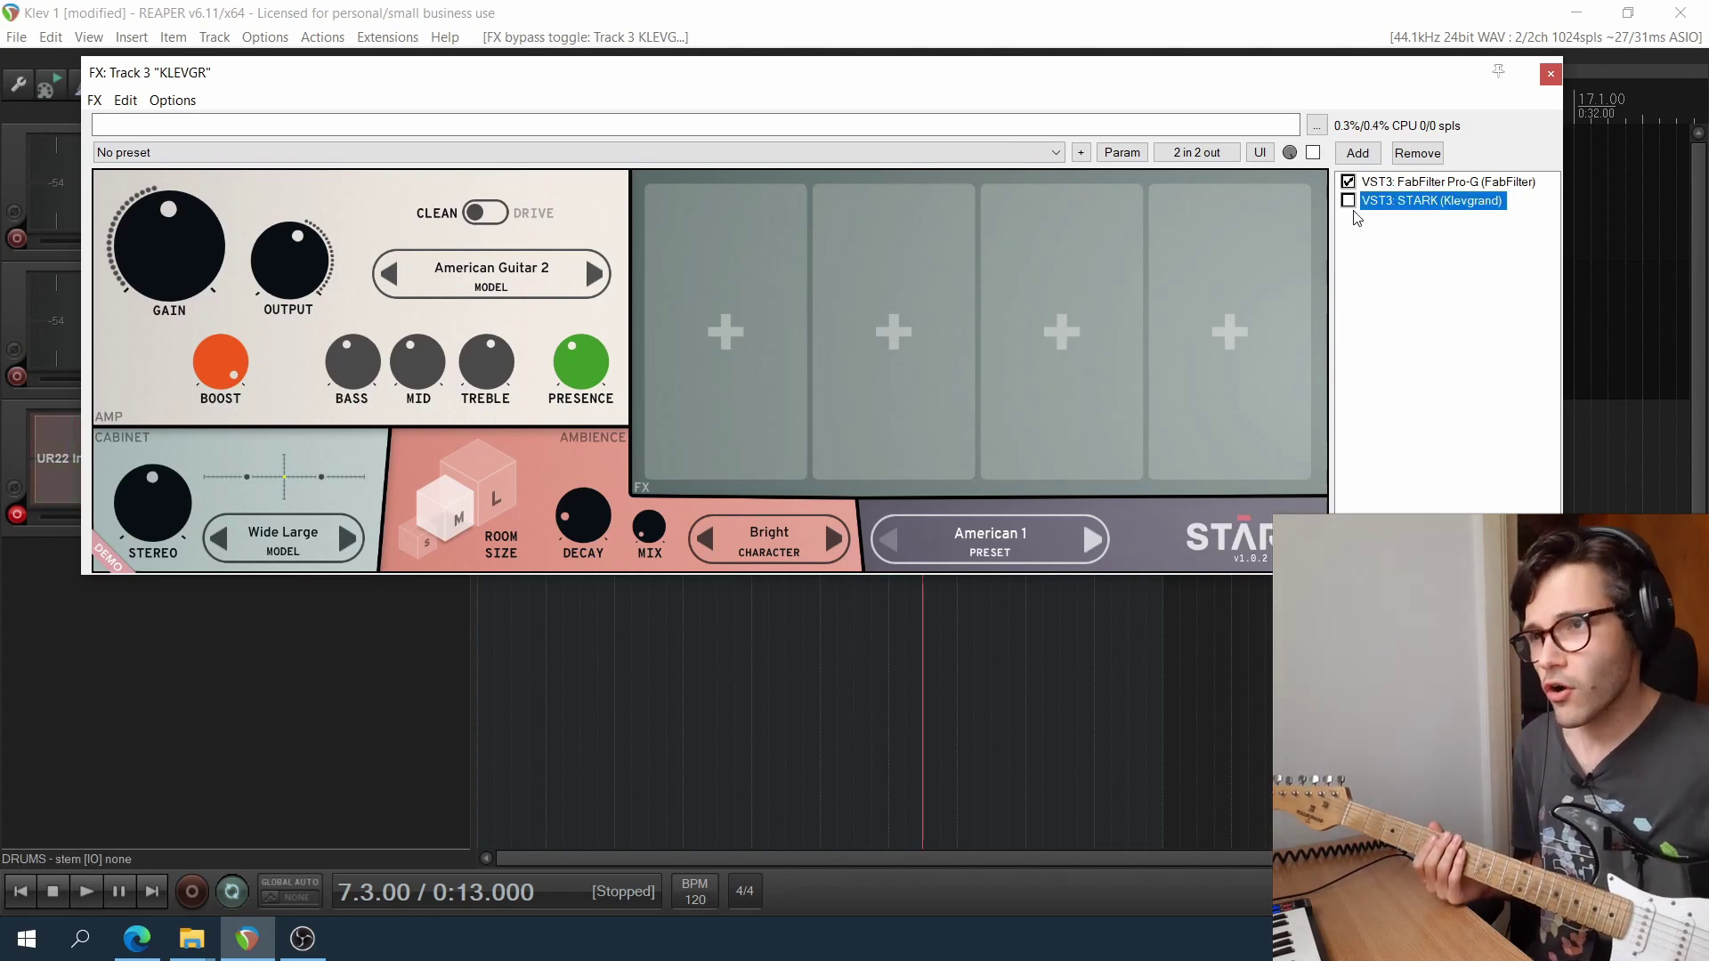
left_click(1470, 183)
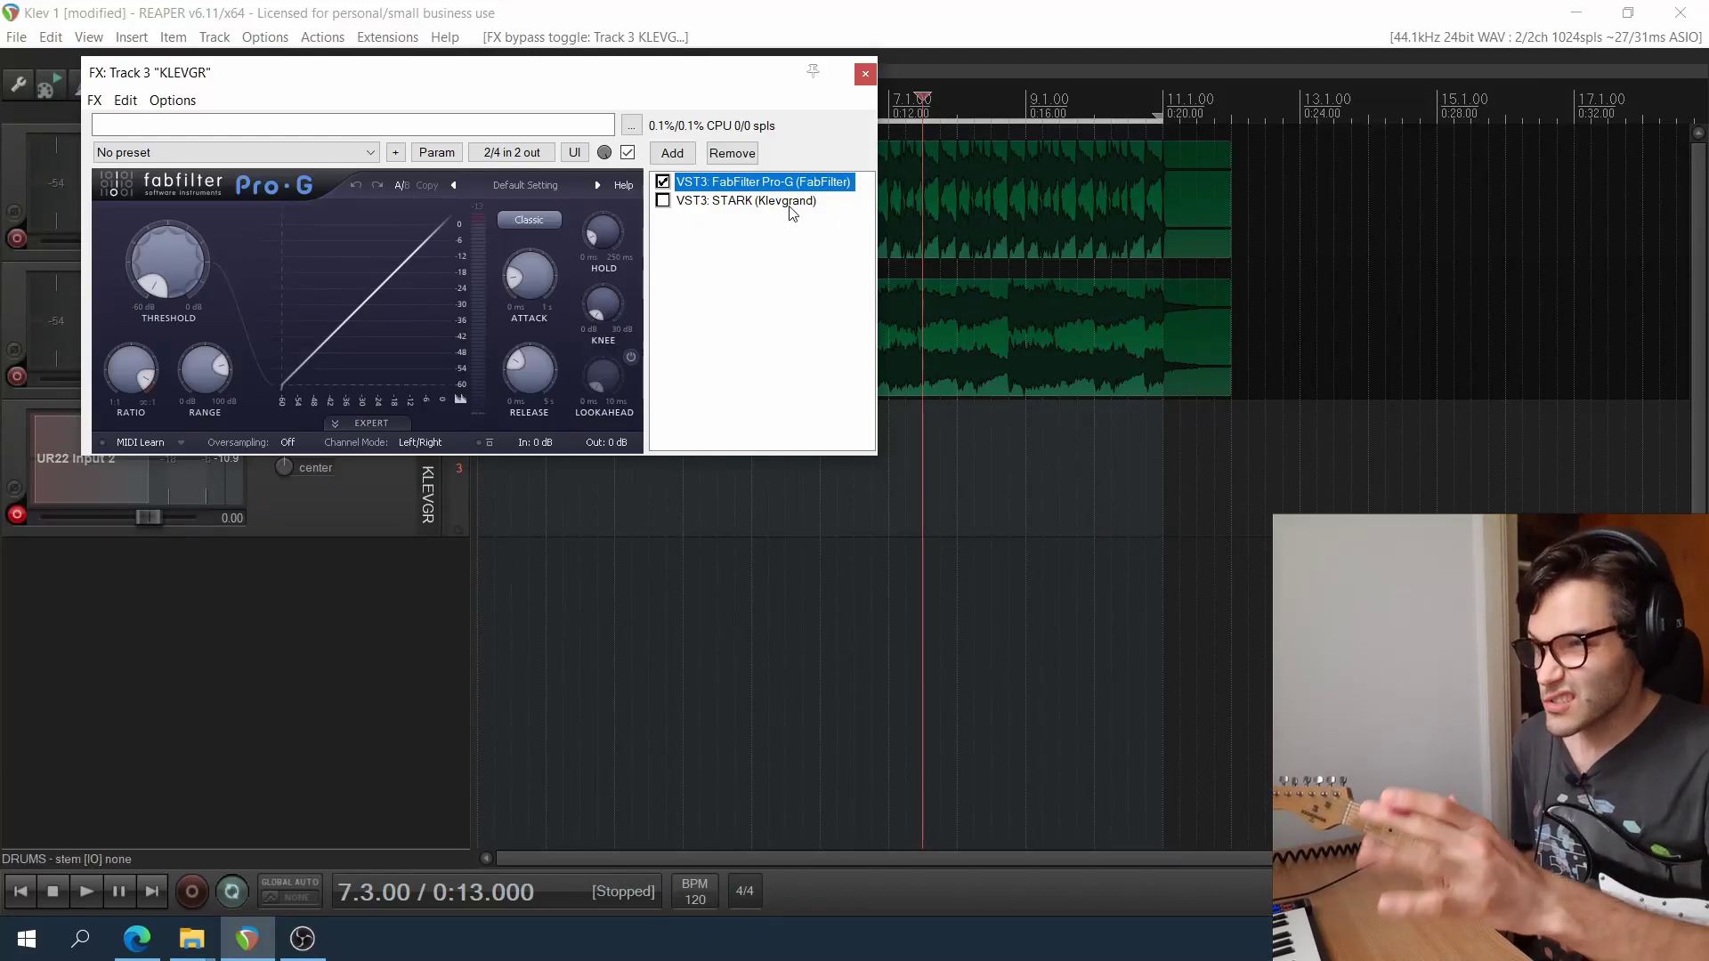
left_click(669, 205)
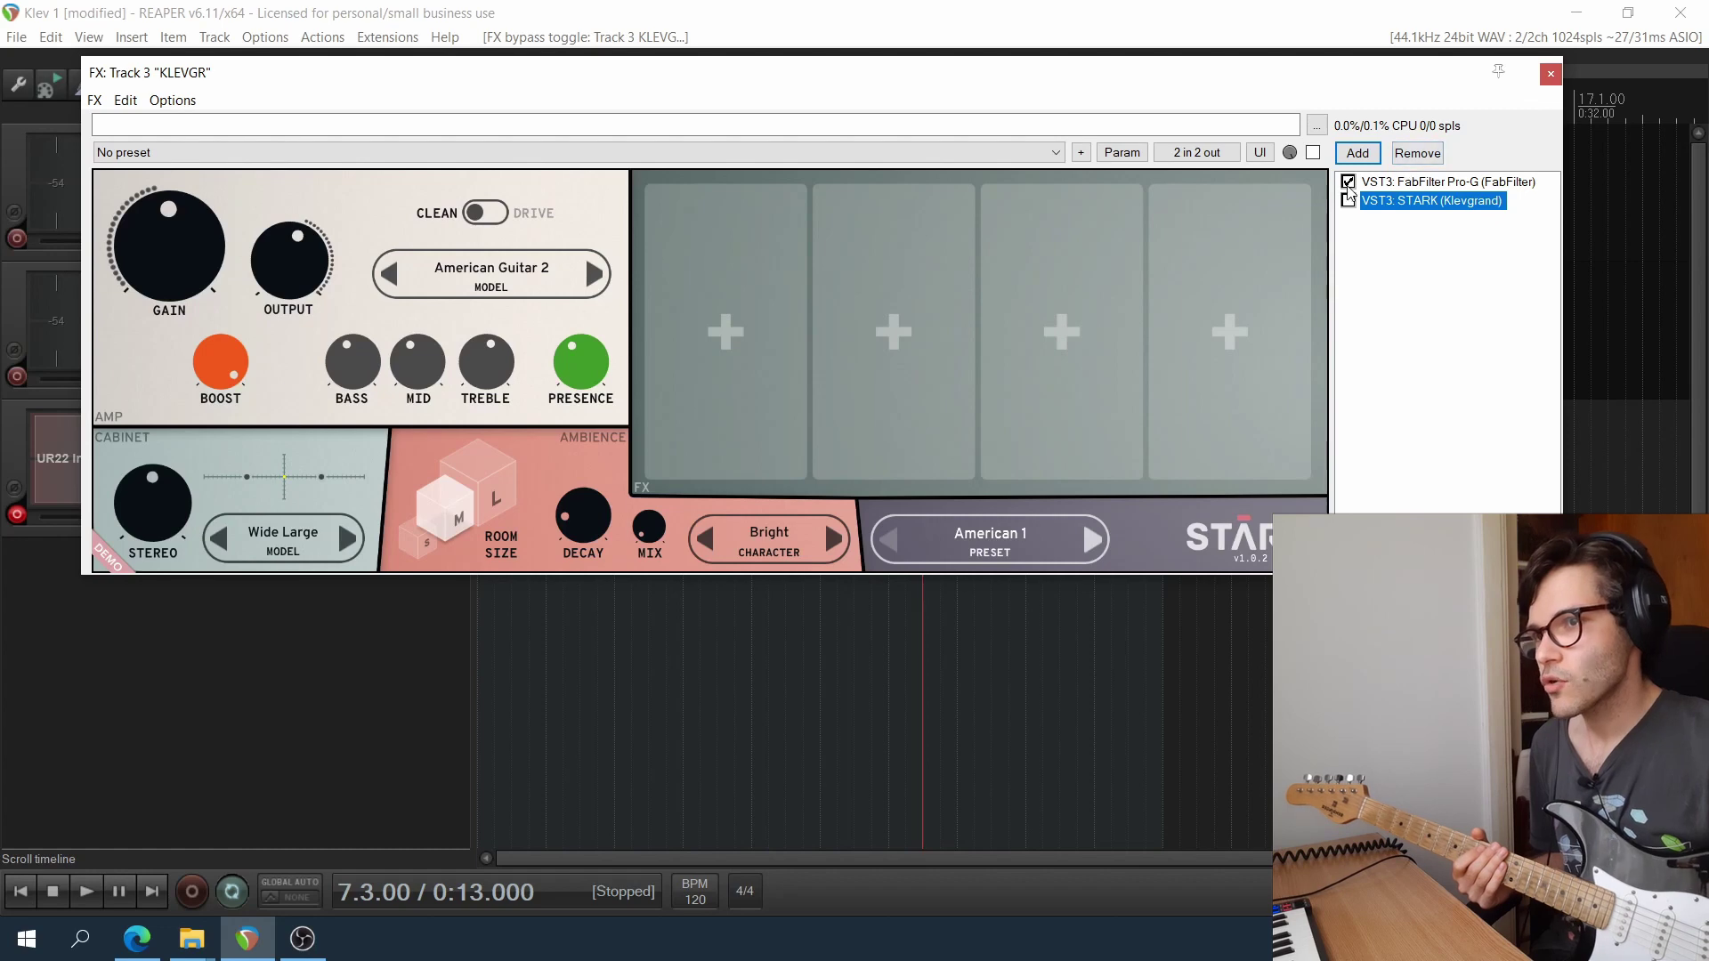
left_click(1347, 200)
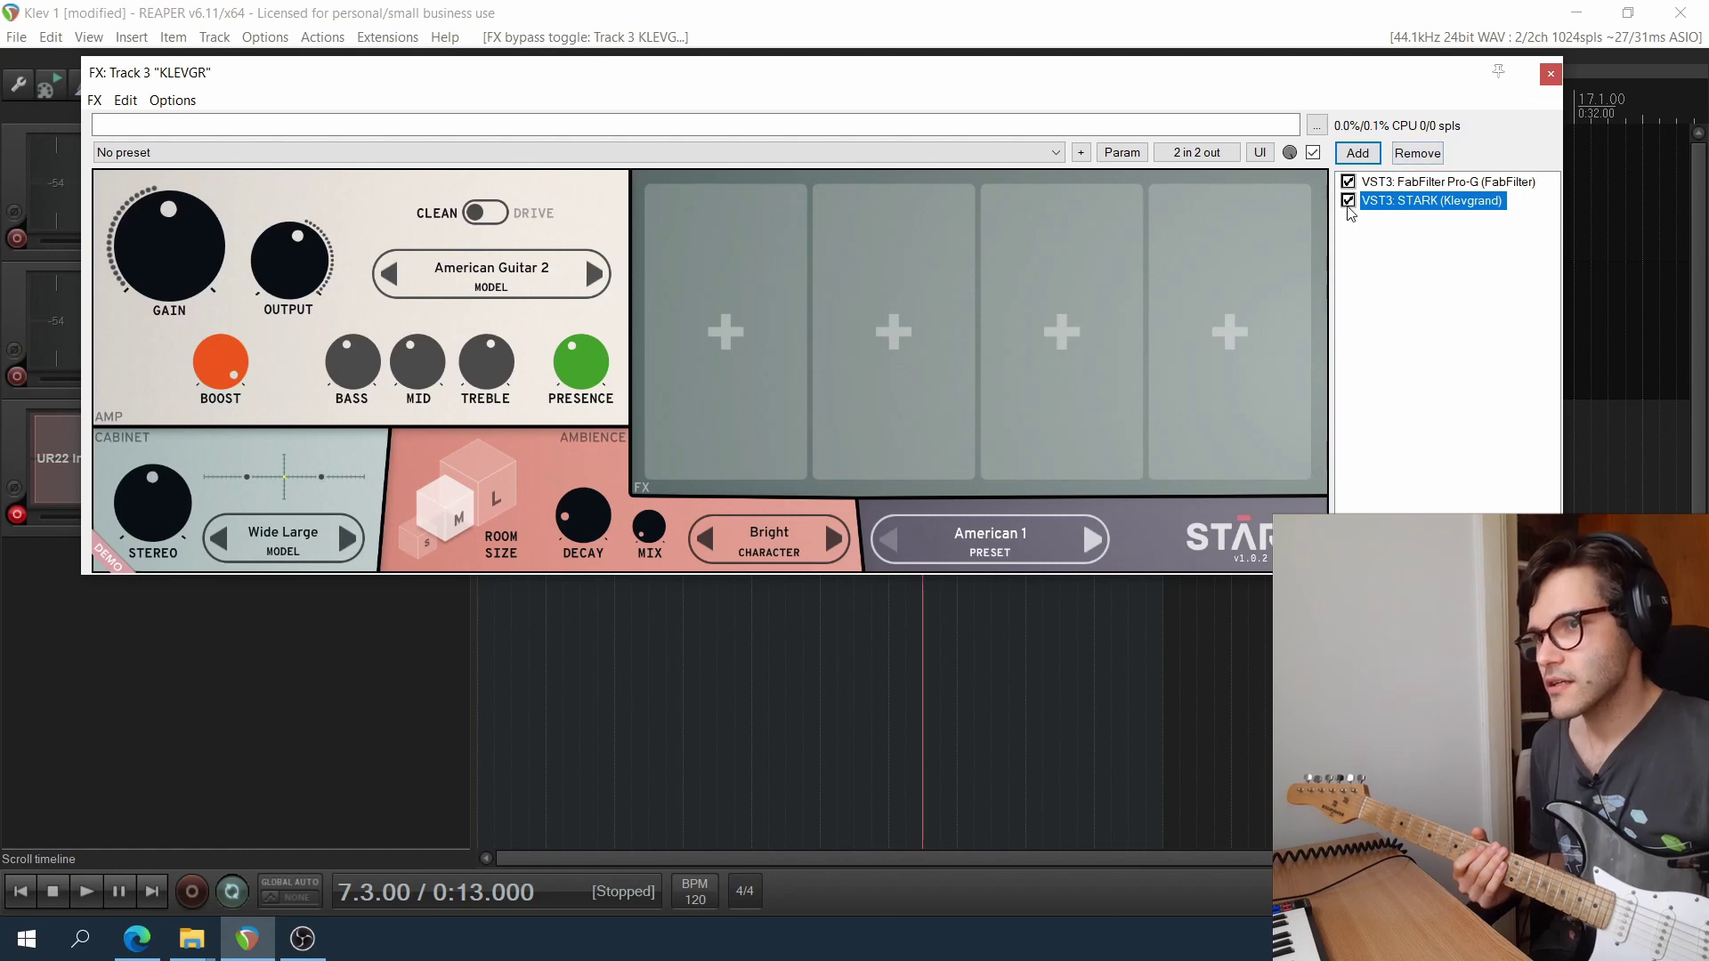
Browse STARK's preset categories and audition the Guitar Clean presets American 2, American 3 and American Compressed.
left_click(1020, 544)
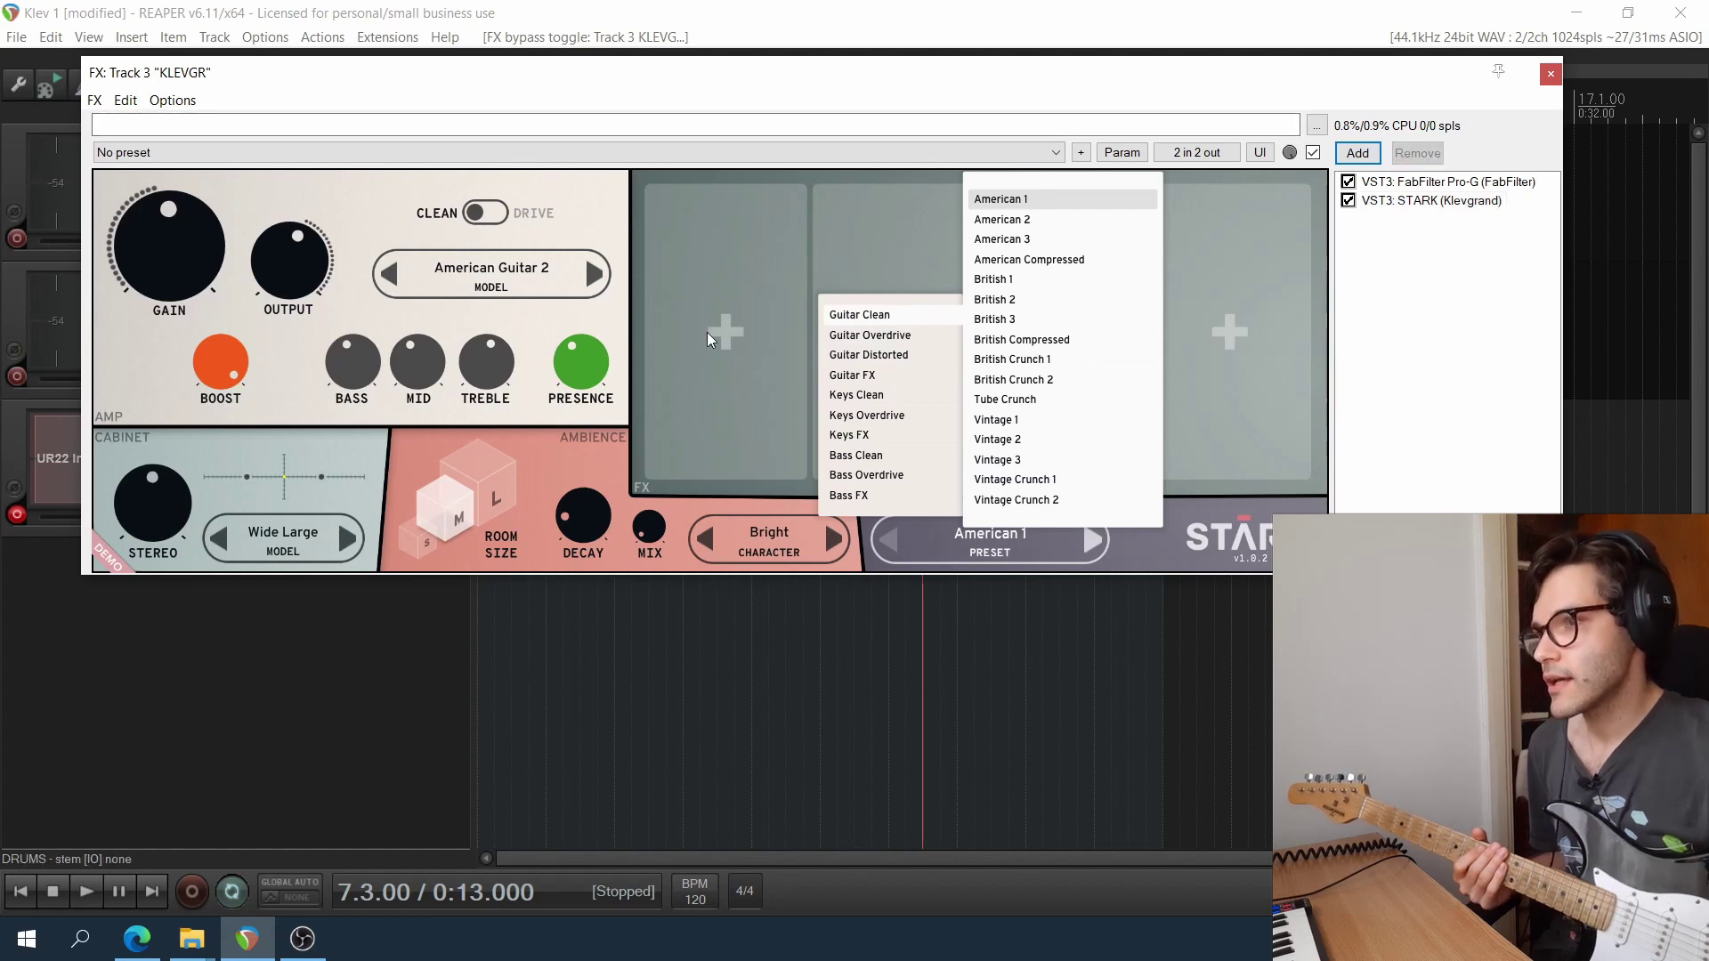
left_click(1237, 500)
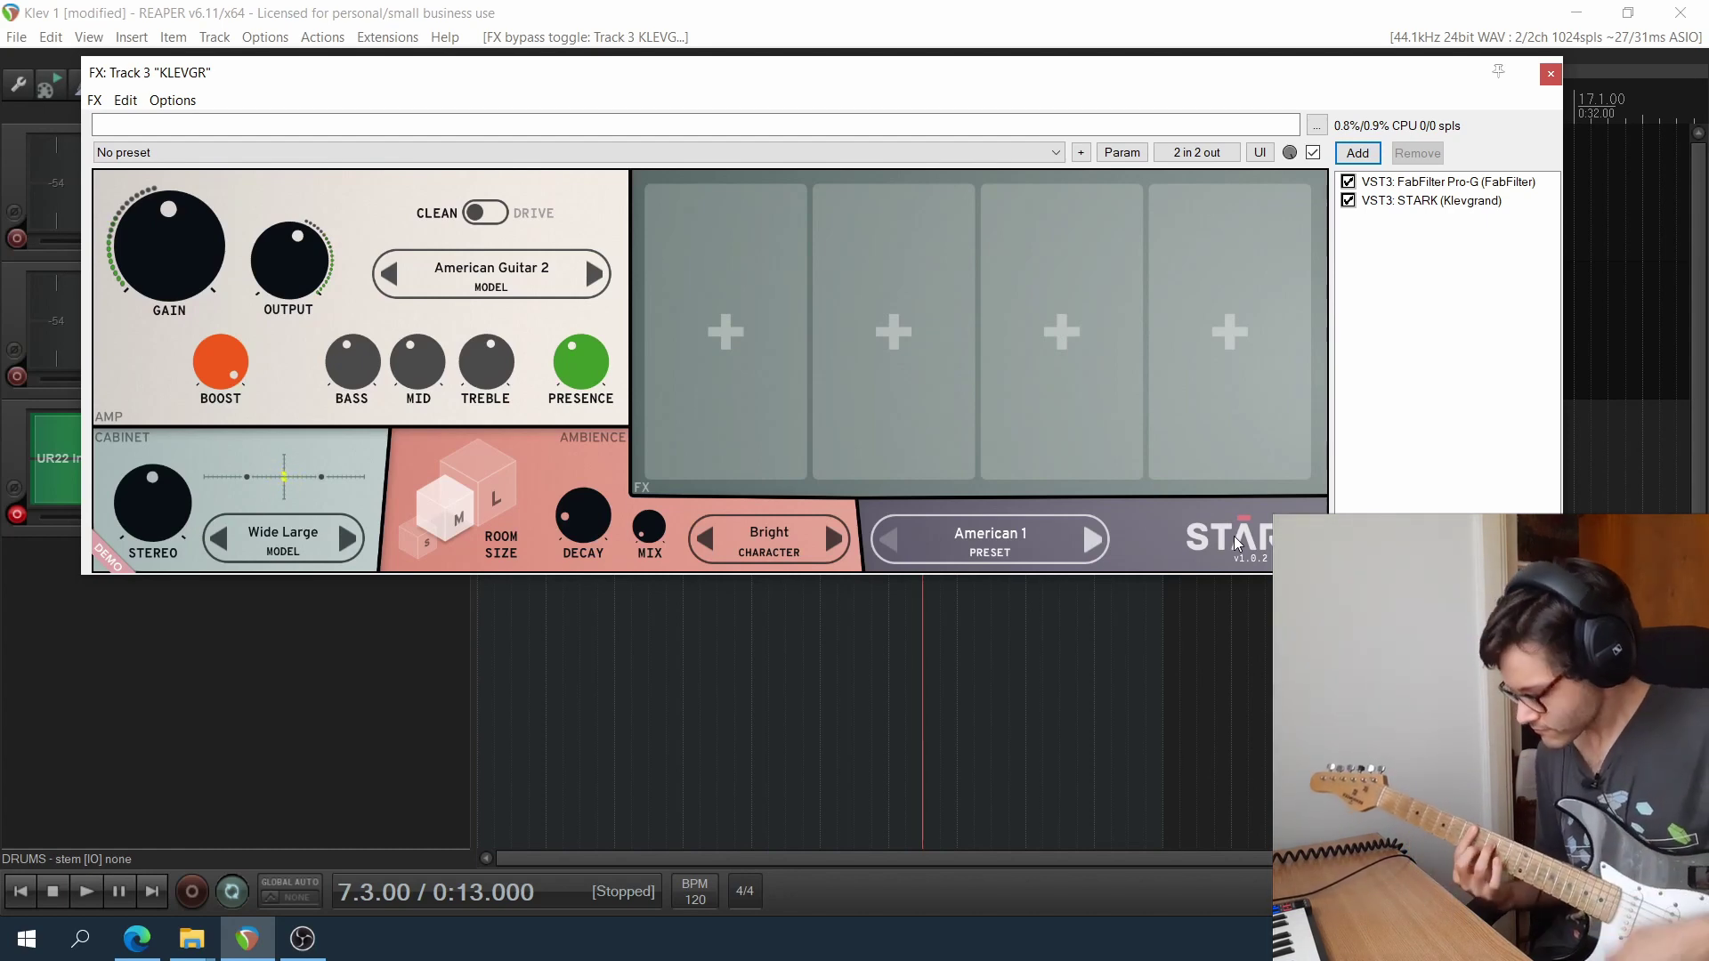
left_click(1095, 540)
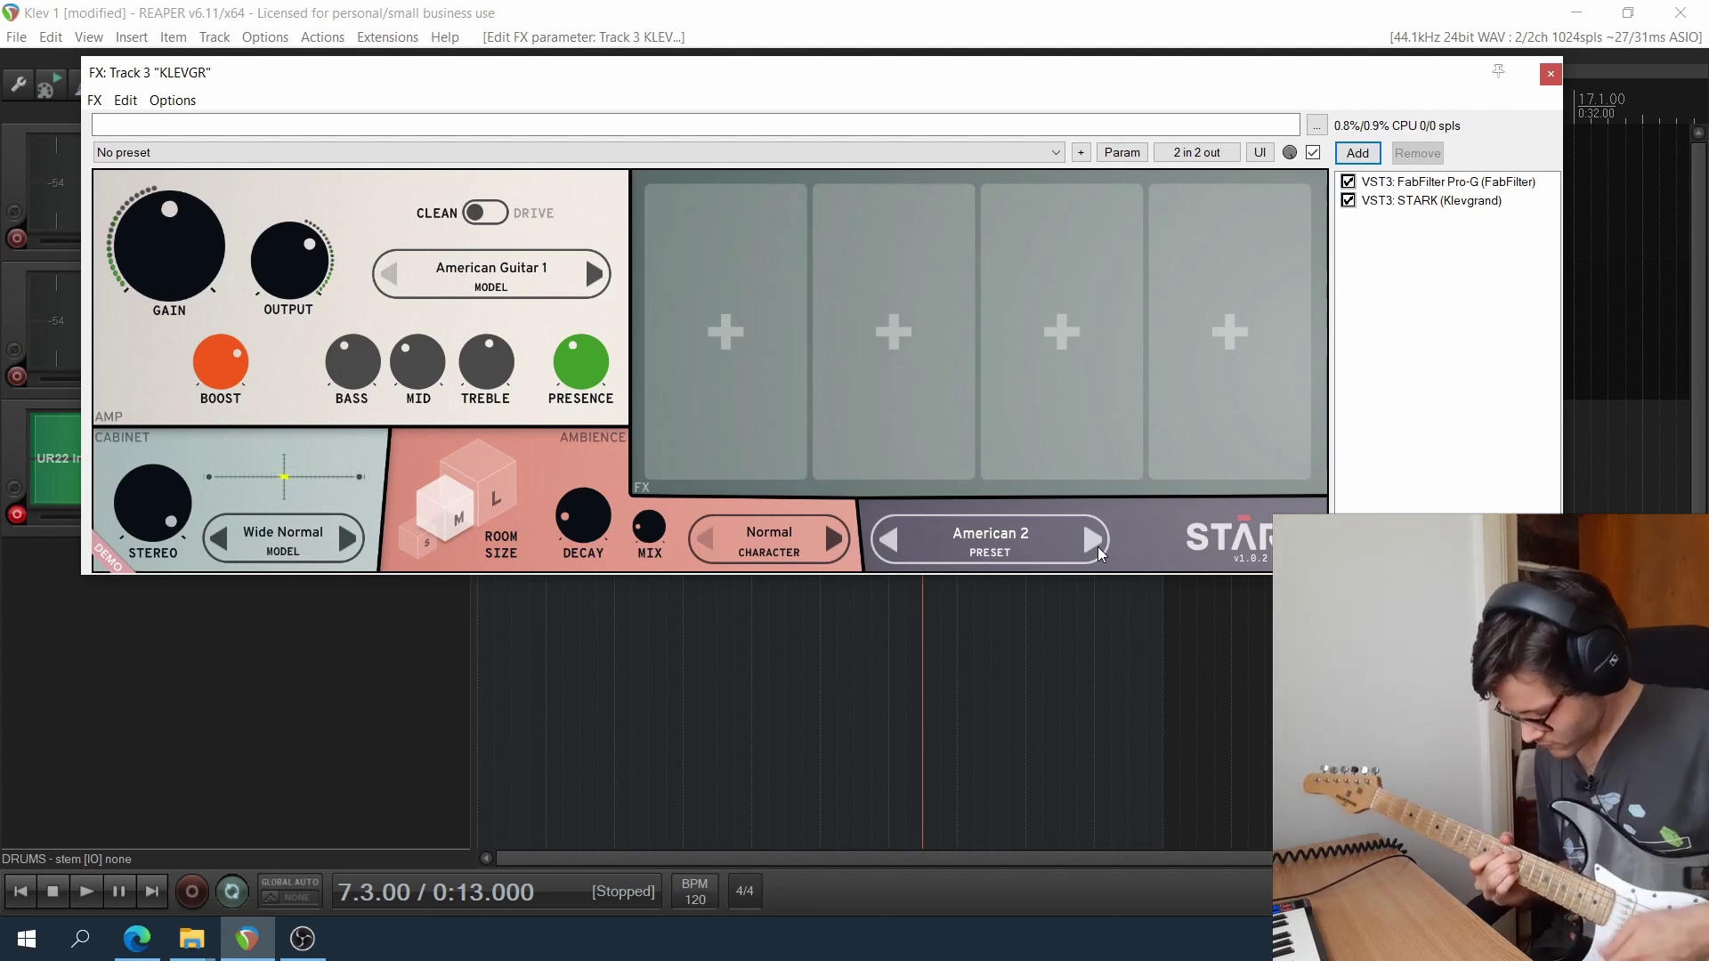
left_click(1099, 549)
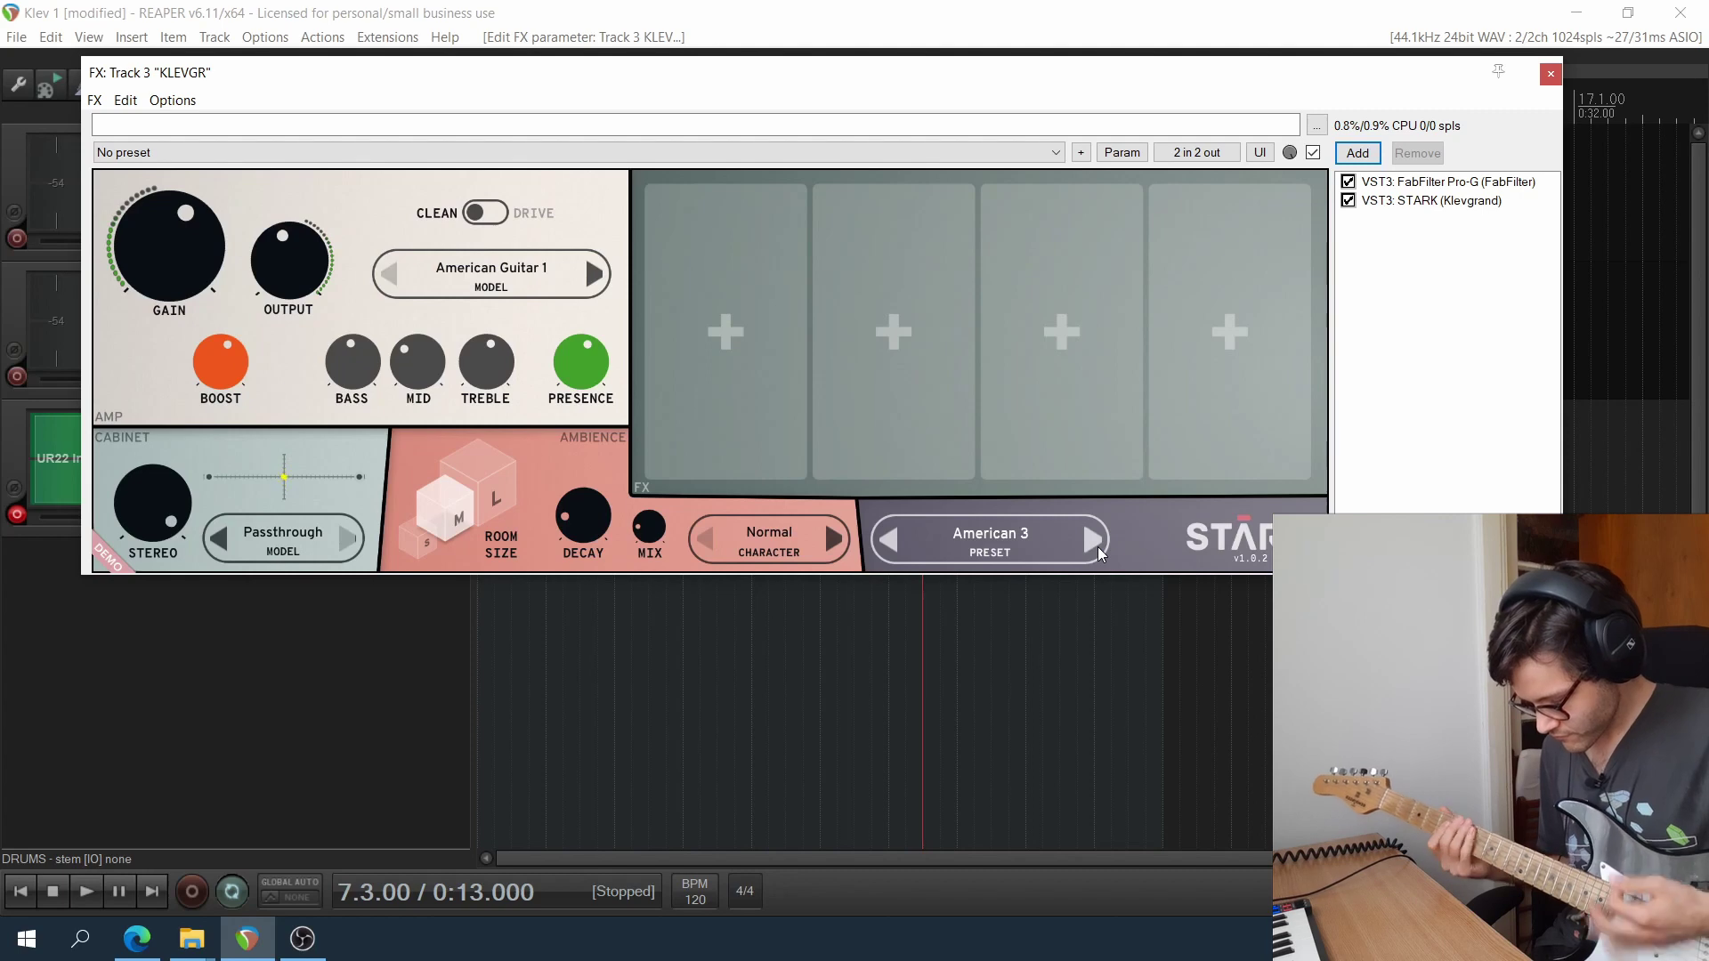
left_click(1092, 539)
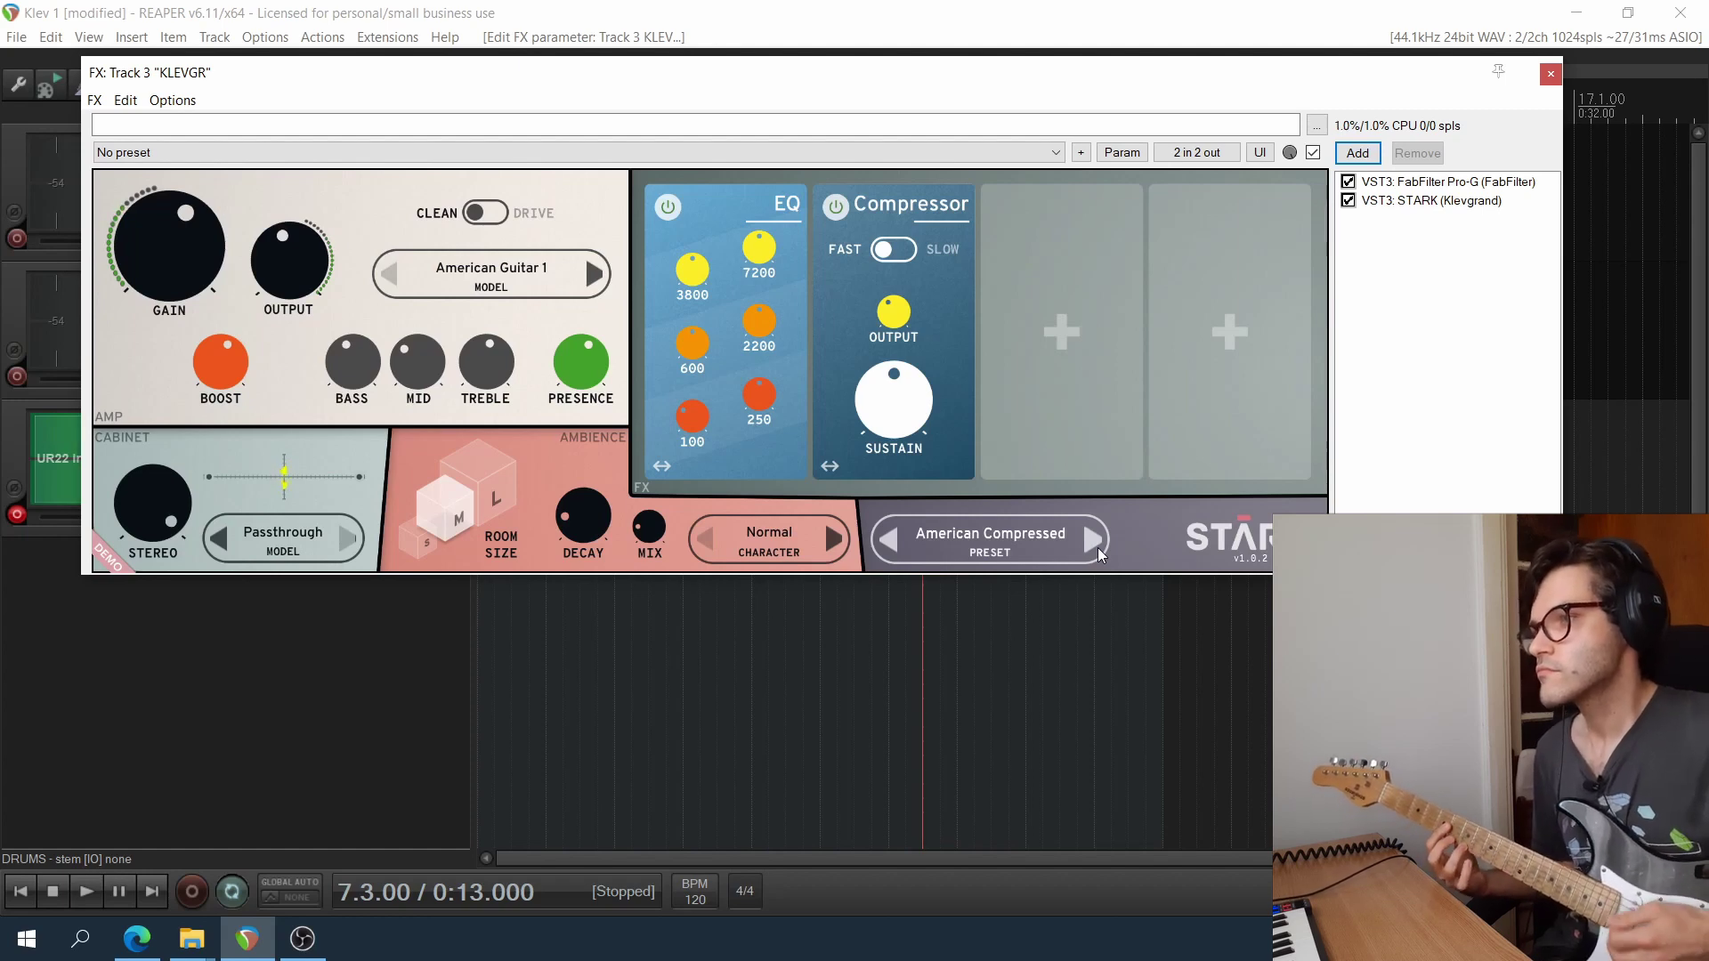
Audition the Guitar Clean presets British 1 to 3, British Compressed, British Crunch 1 and 2, and Tube Crunch.
left_click(1100, 555)
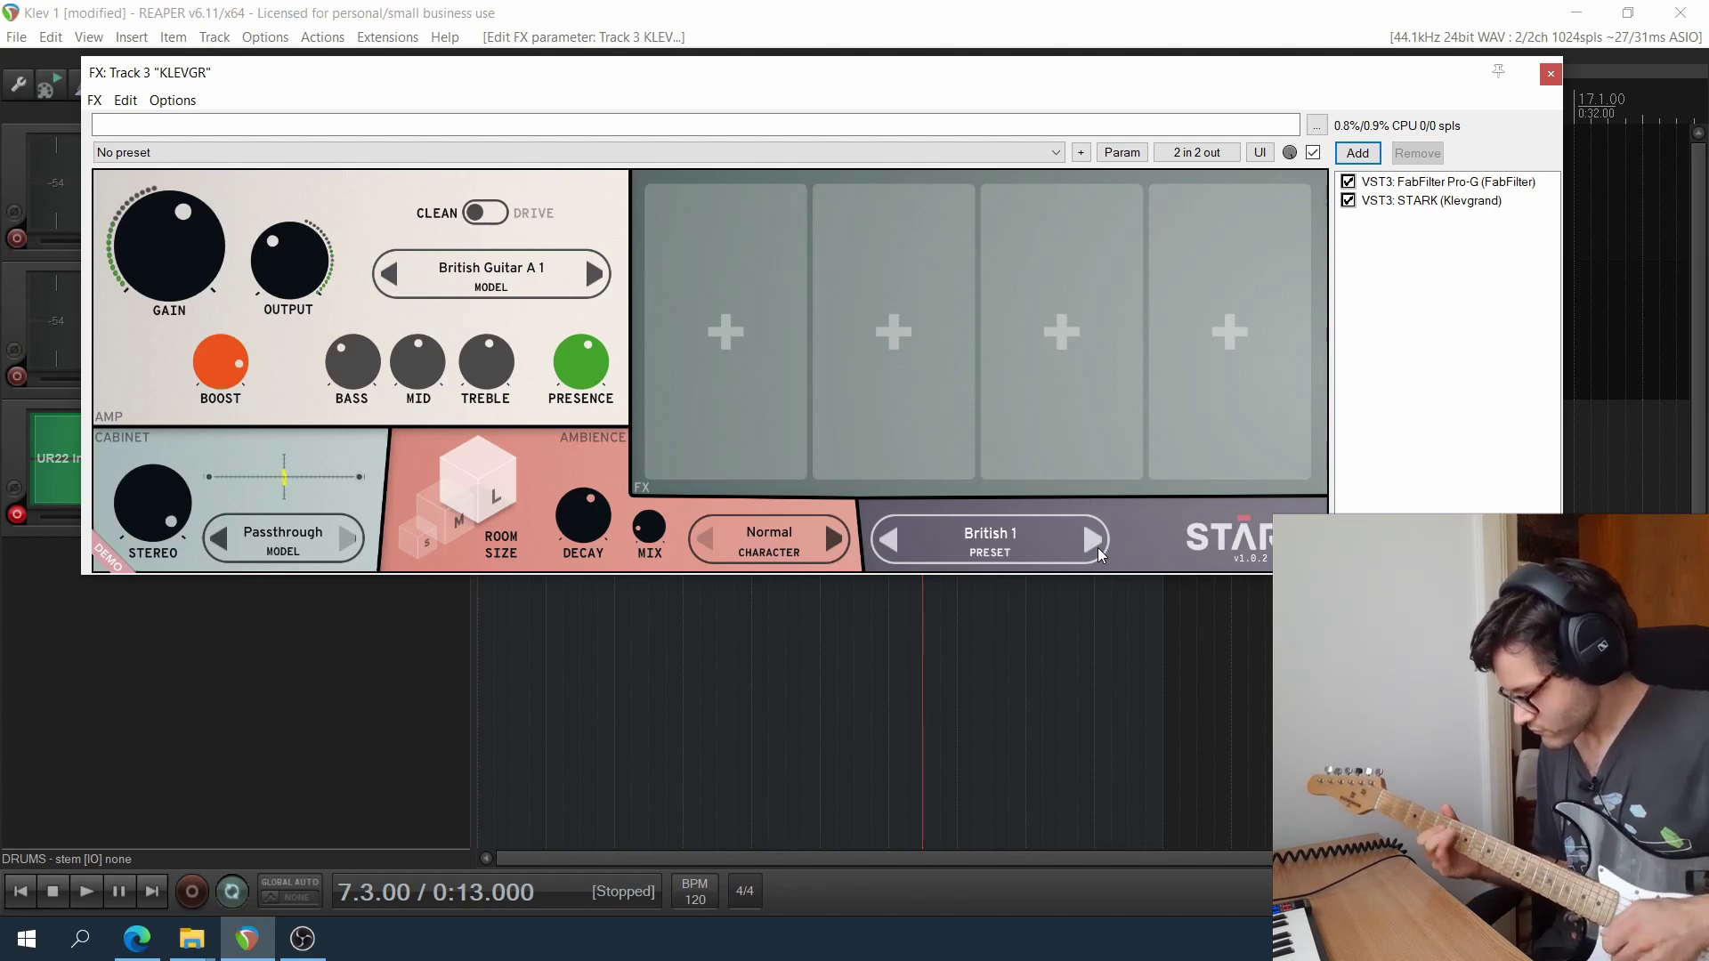
left_click(1099, 552)
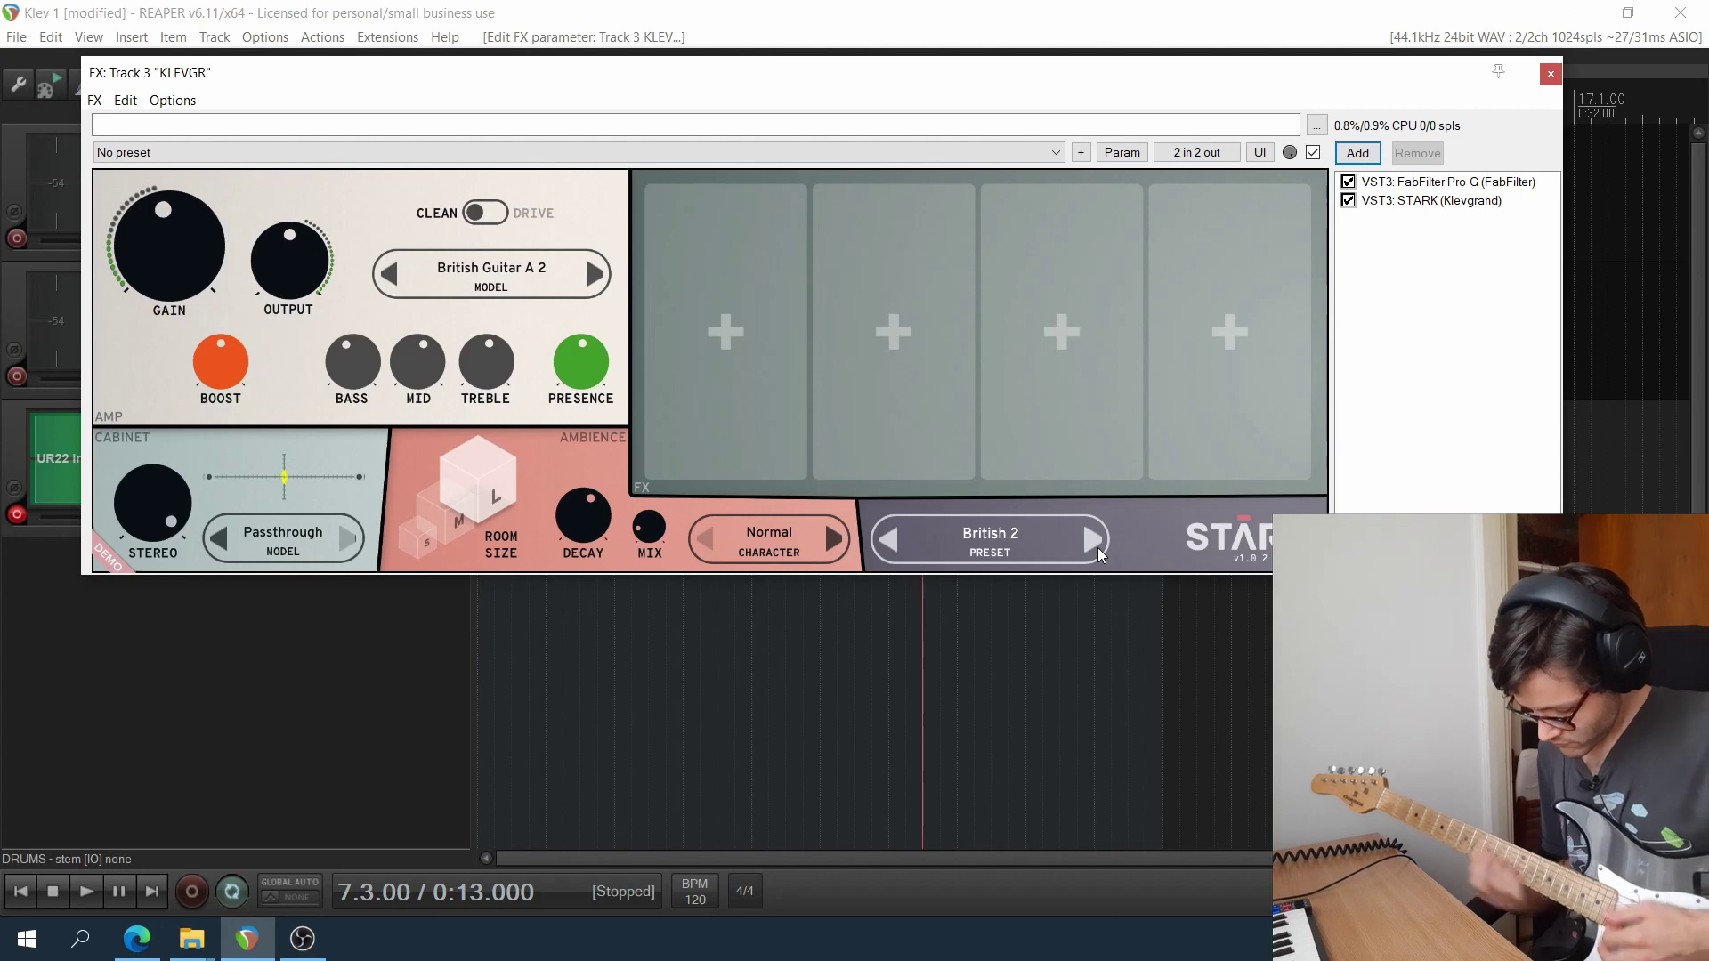
left_click(1098, 554)
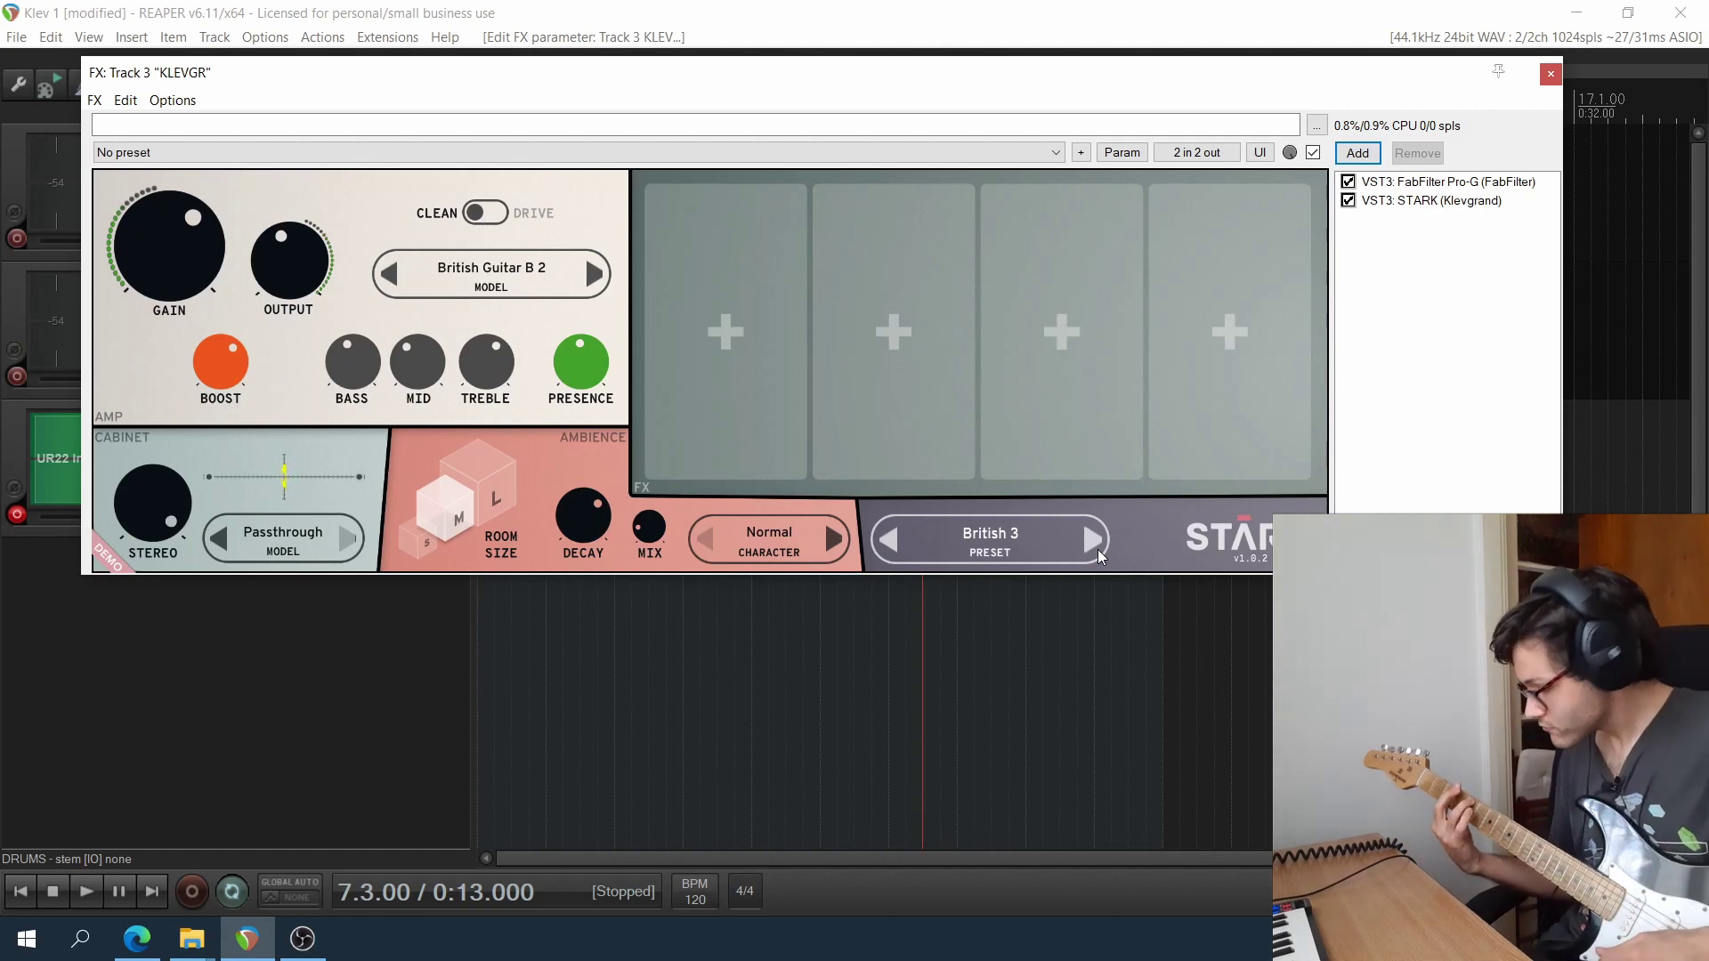
left_click(1093, 539)
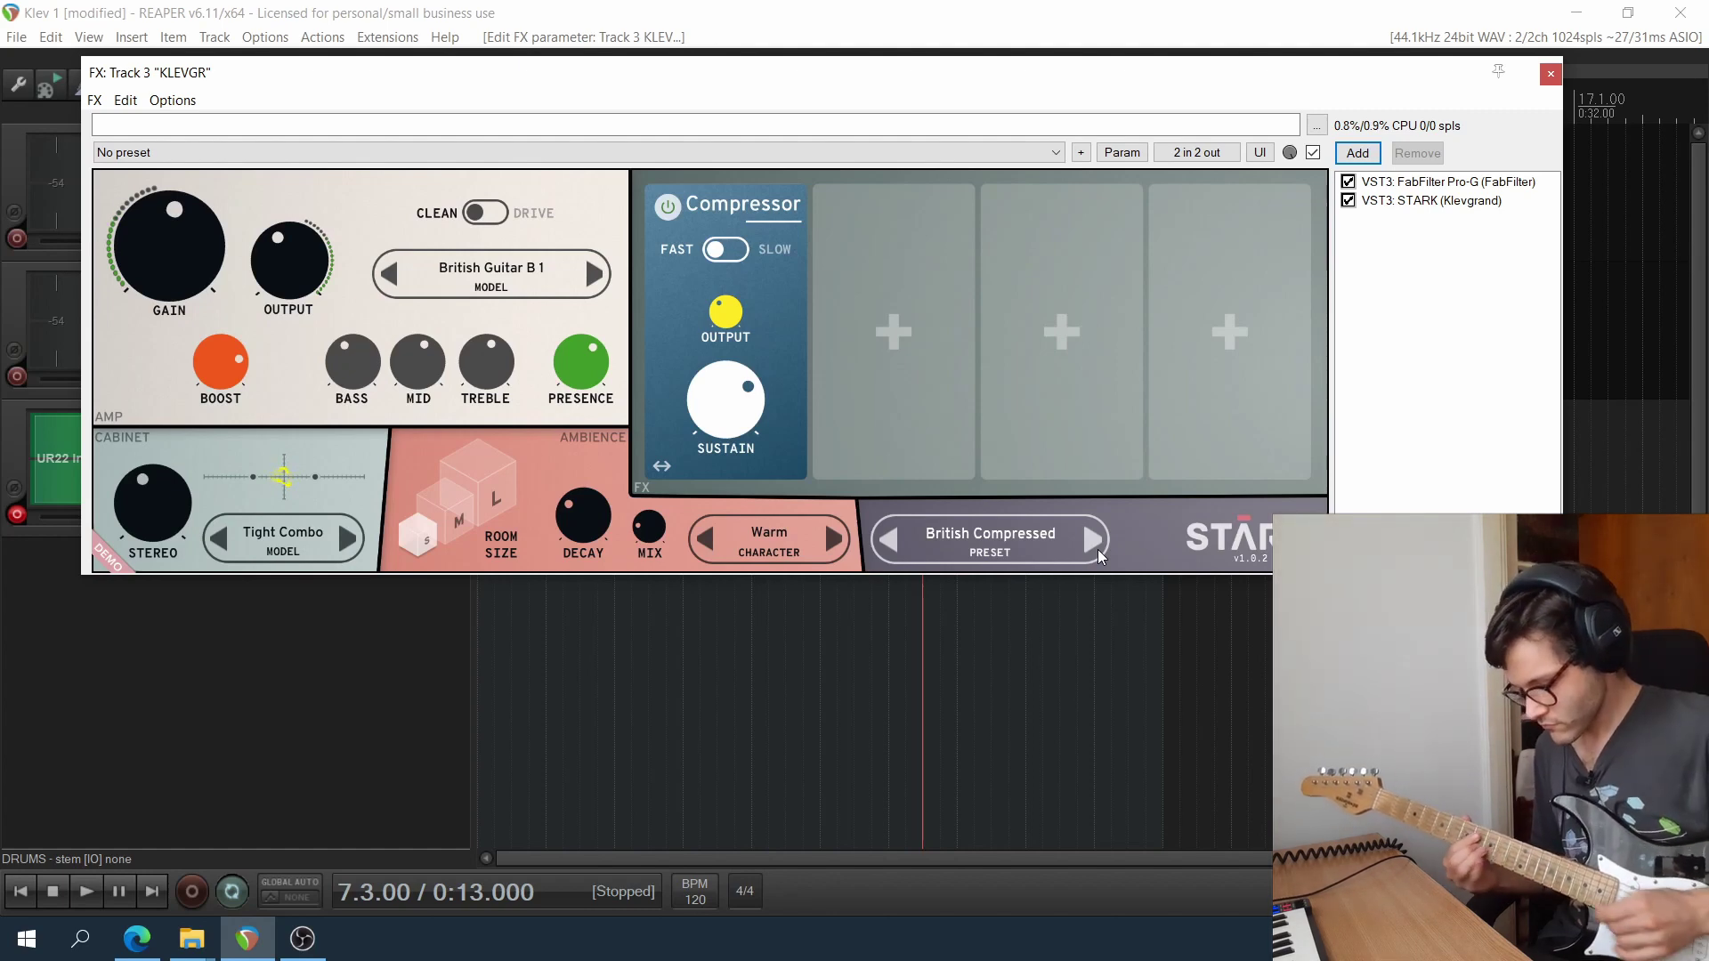
left_click(1099, 552)
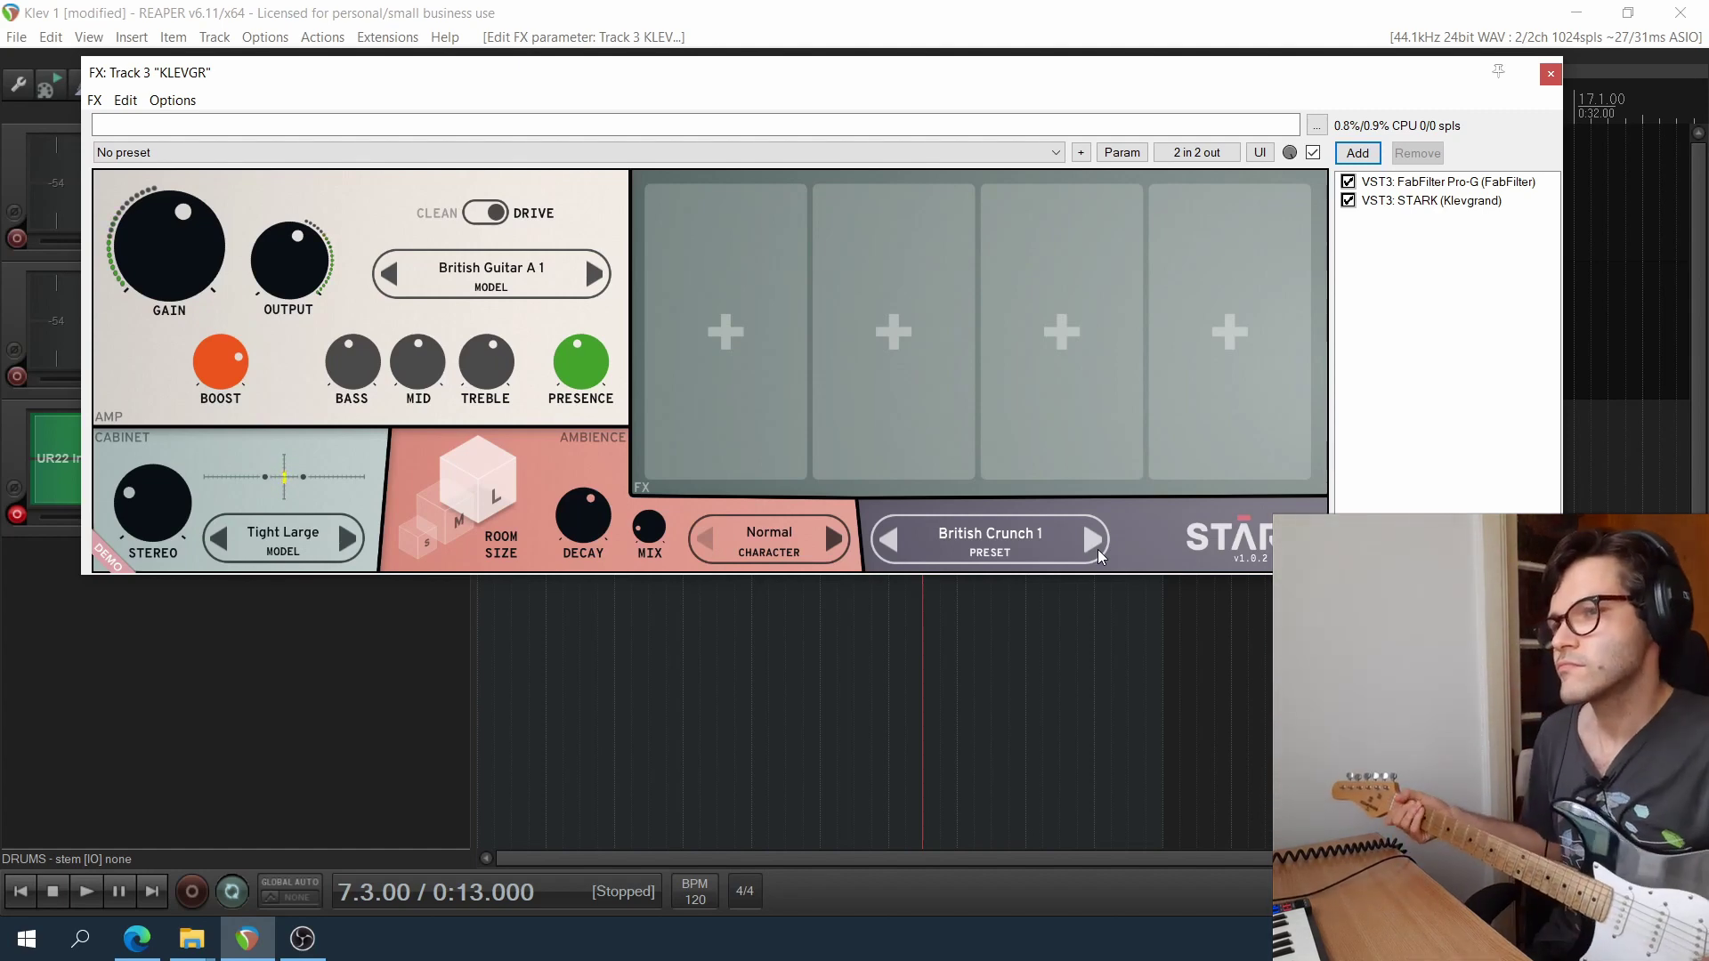
left_click(1099, 553)
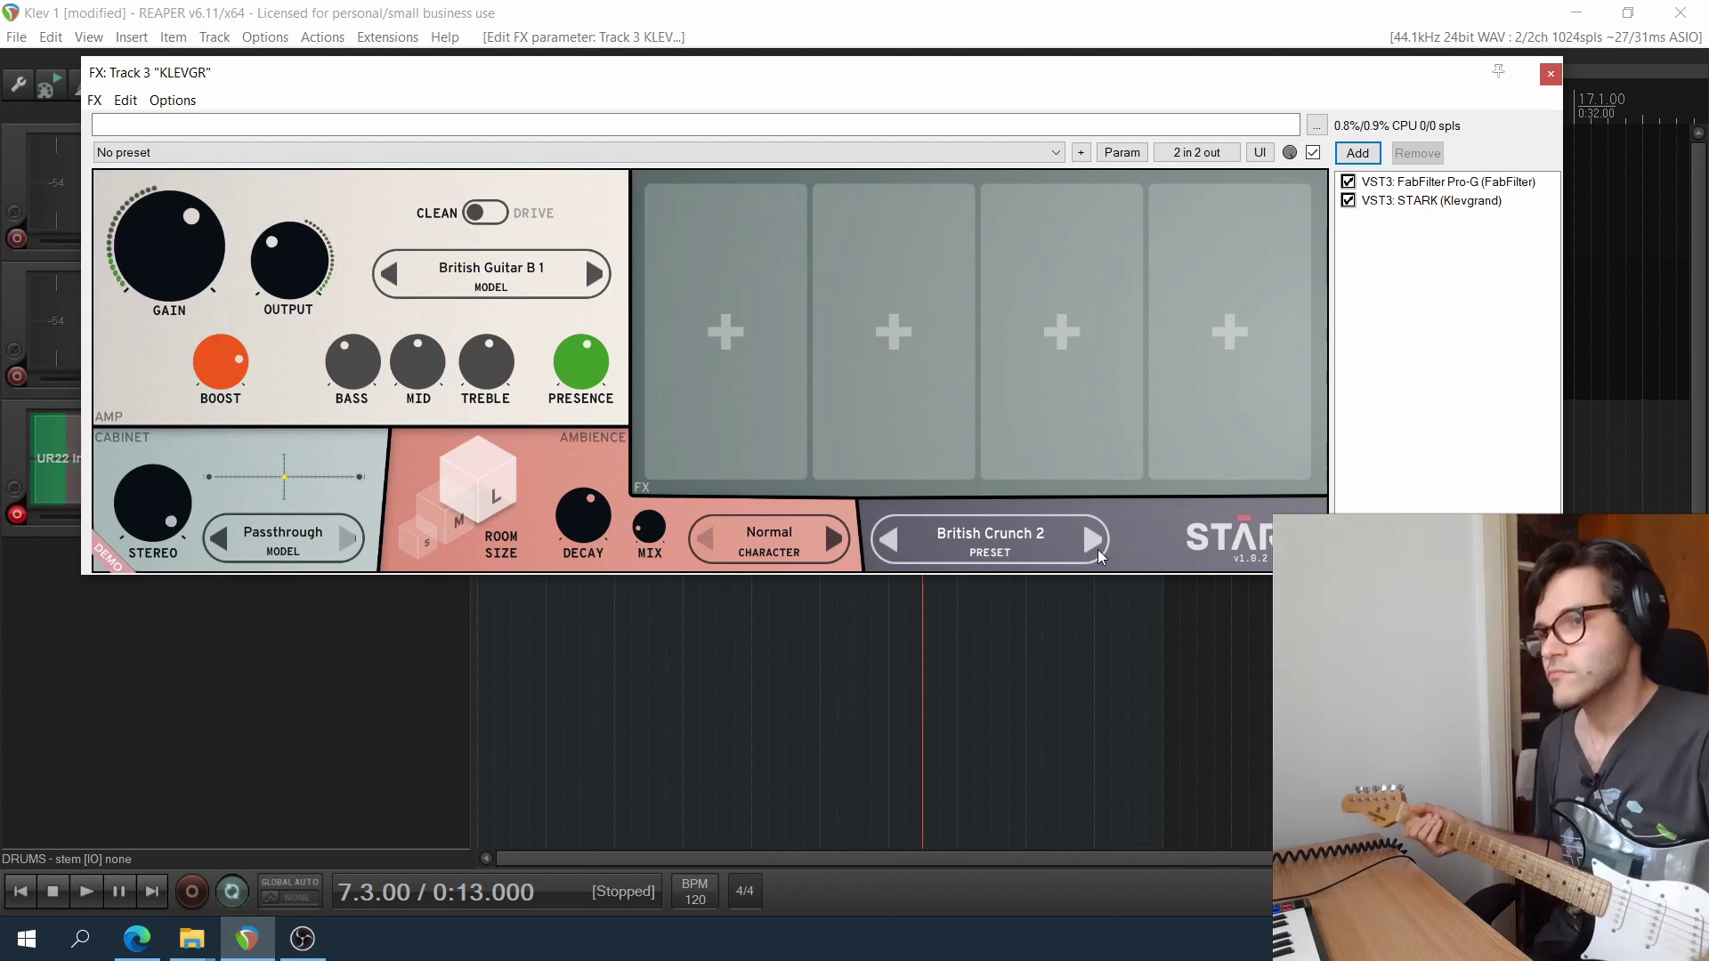
left_click(1098, 552)
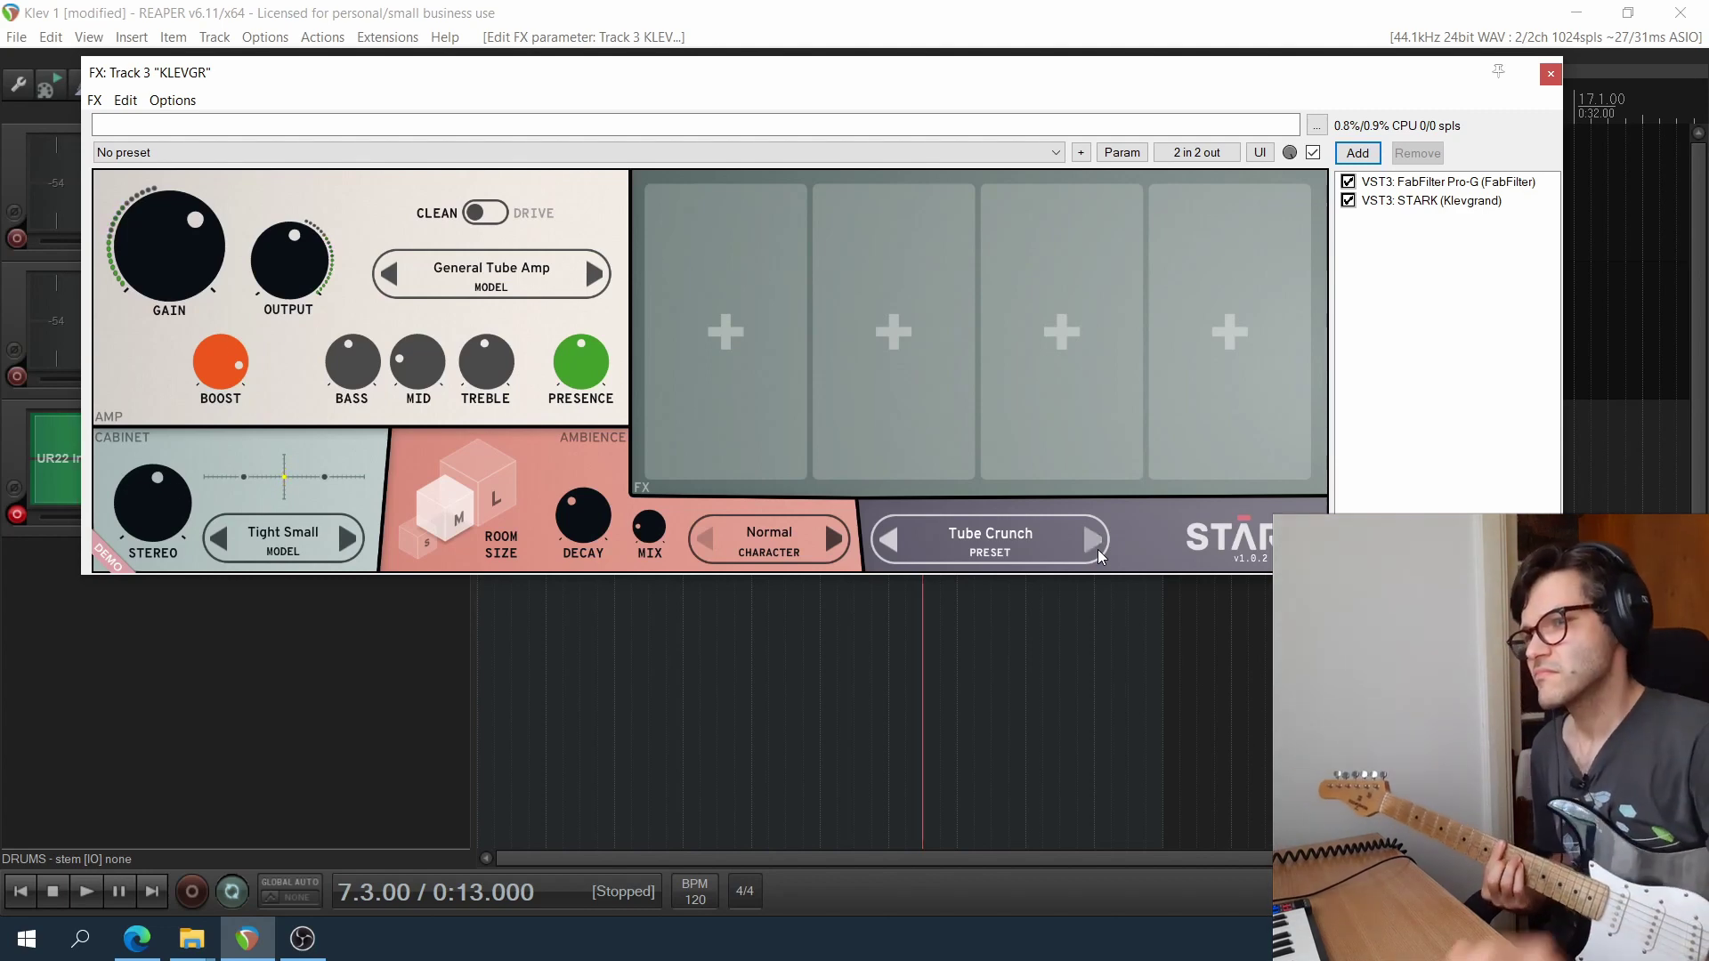
Audition the Guitar Clean presets Vintage 1, Vintage 2, Vintage 3, Vintage Crunch 1 and Vintage Crunch 2.
left_click(1099, 552)
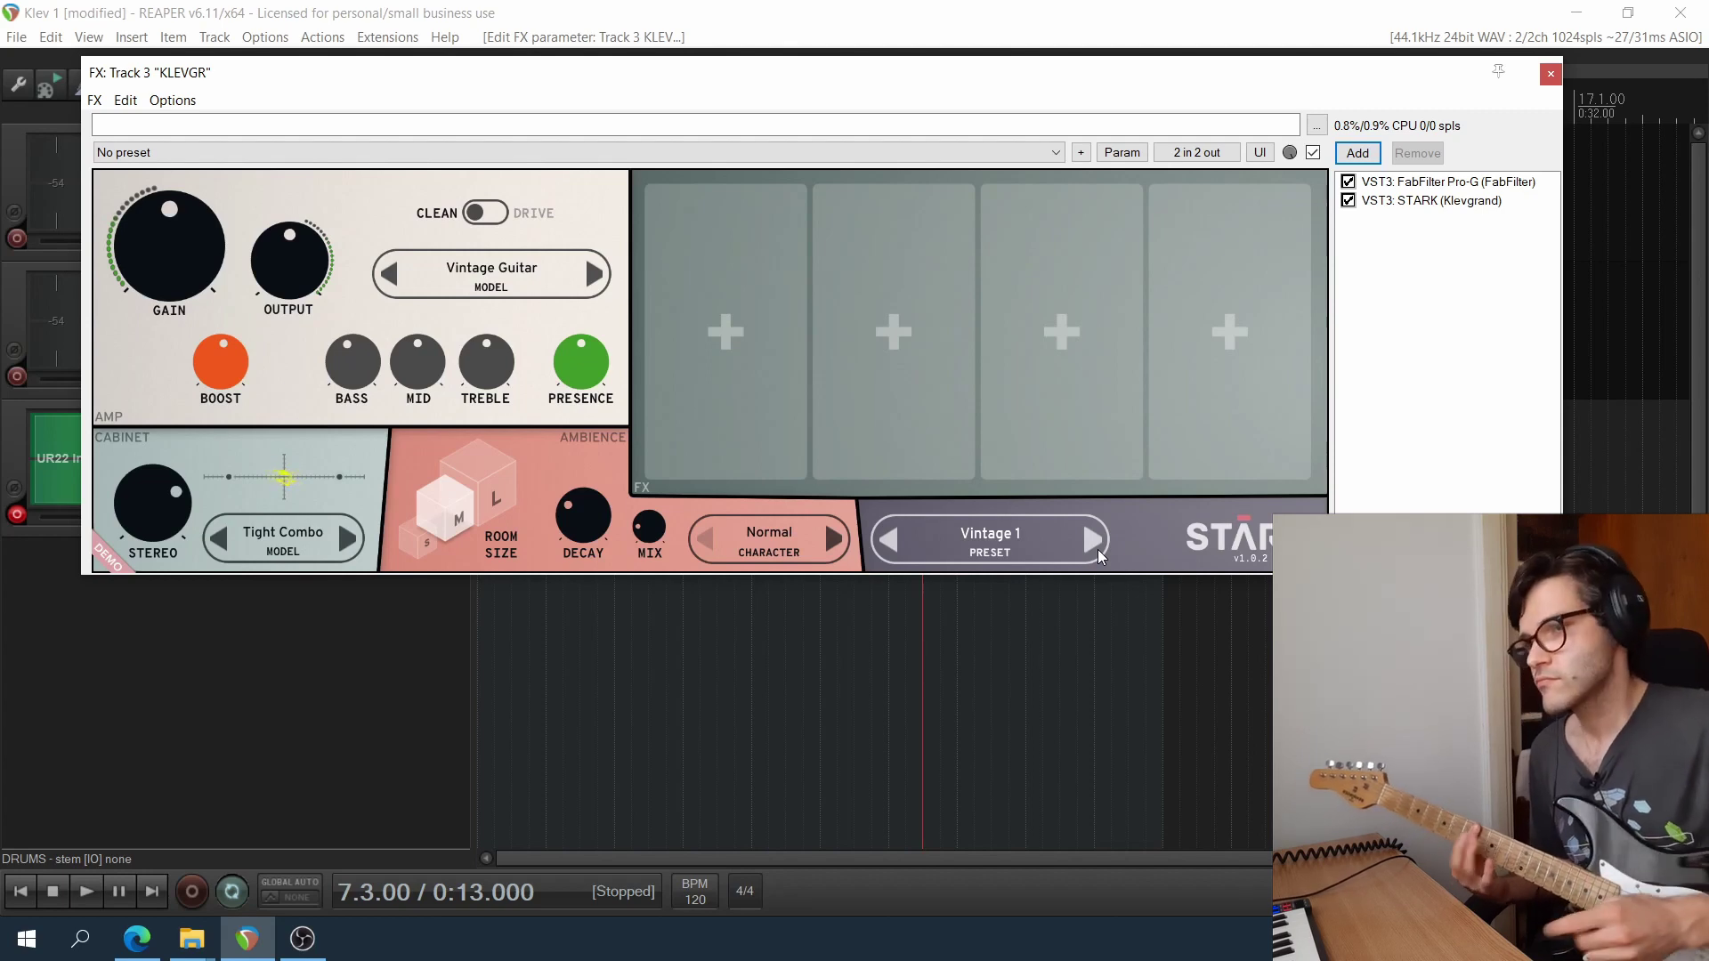
left_click(1100, 556)
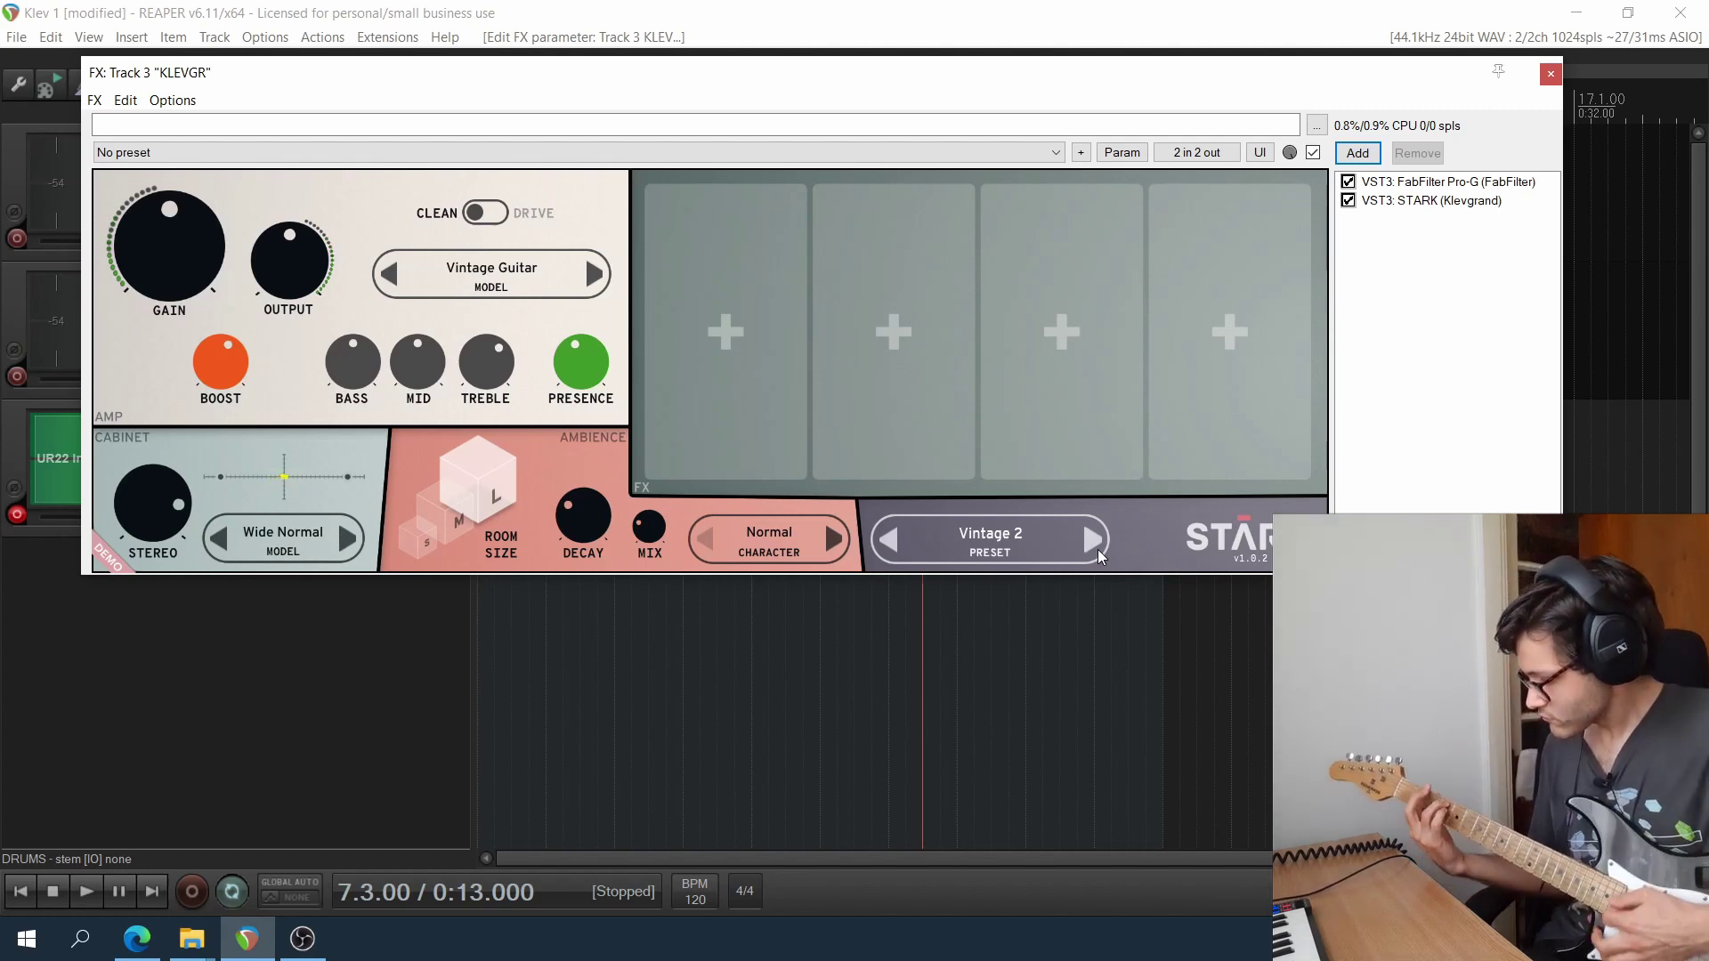
left_click(1099, 554)
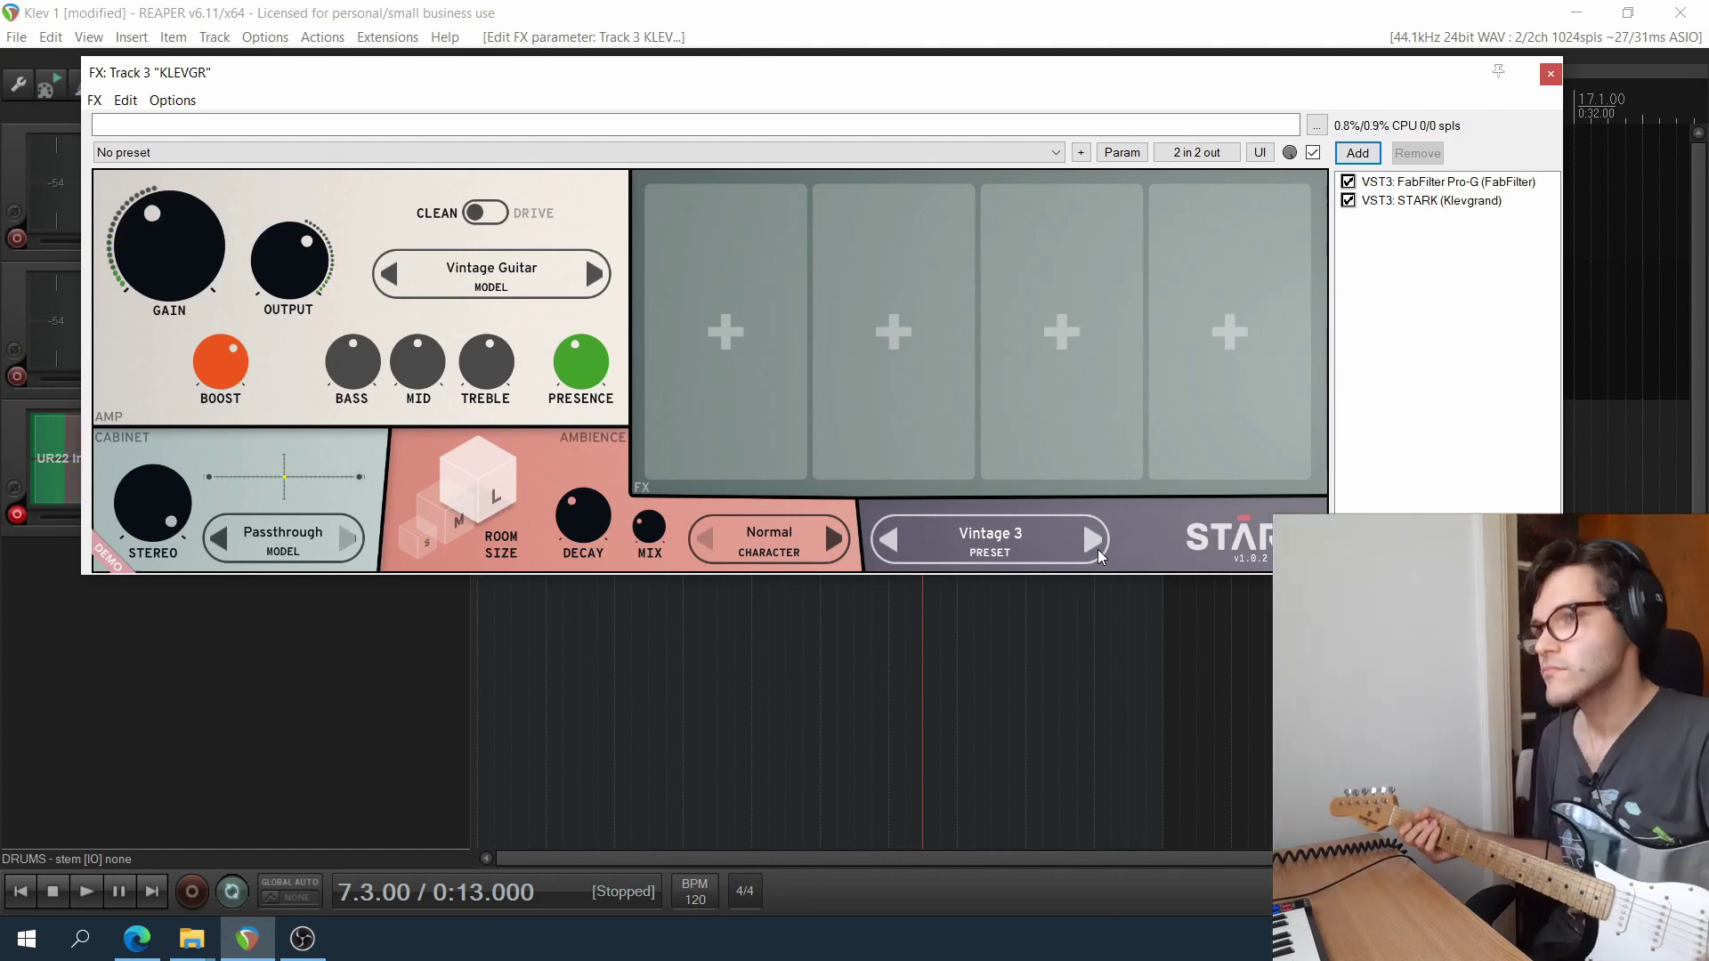
left_click(1096, 551)
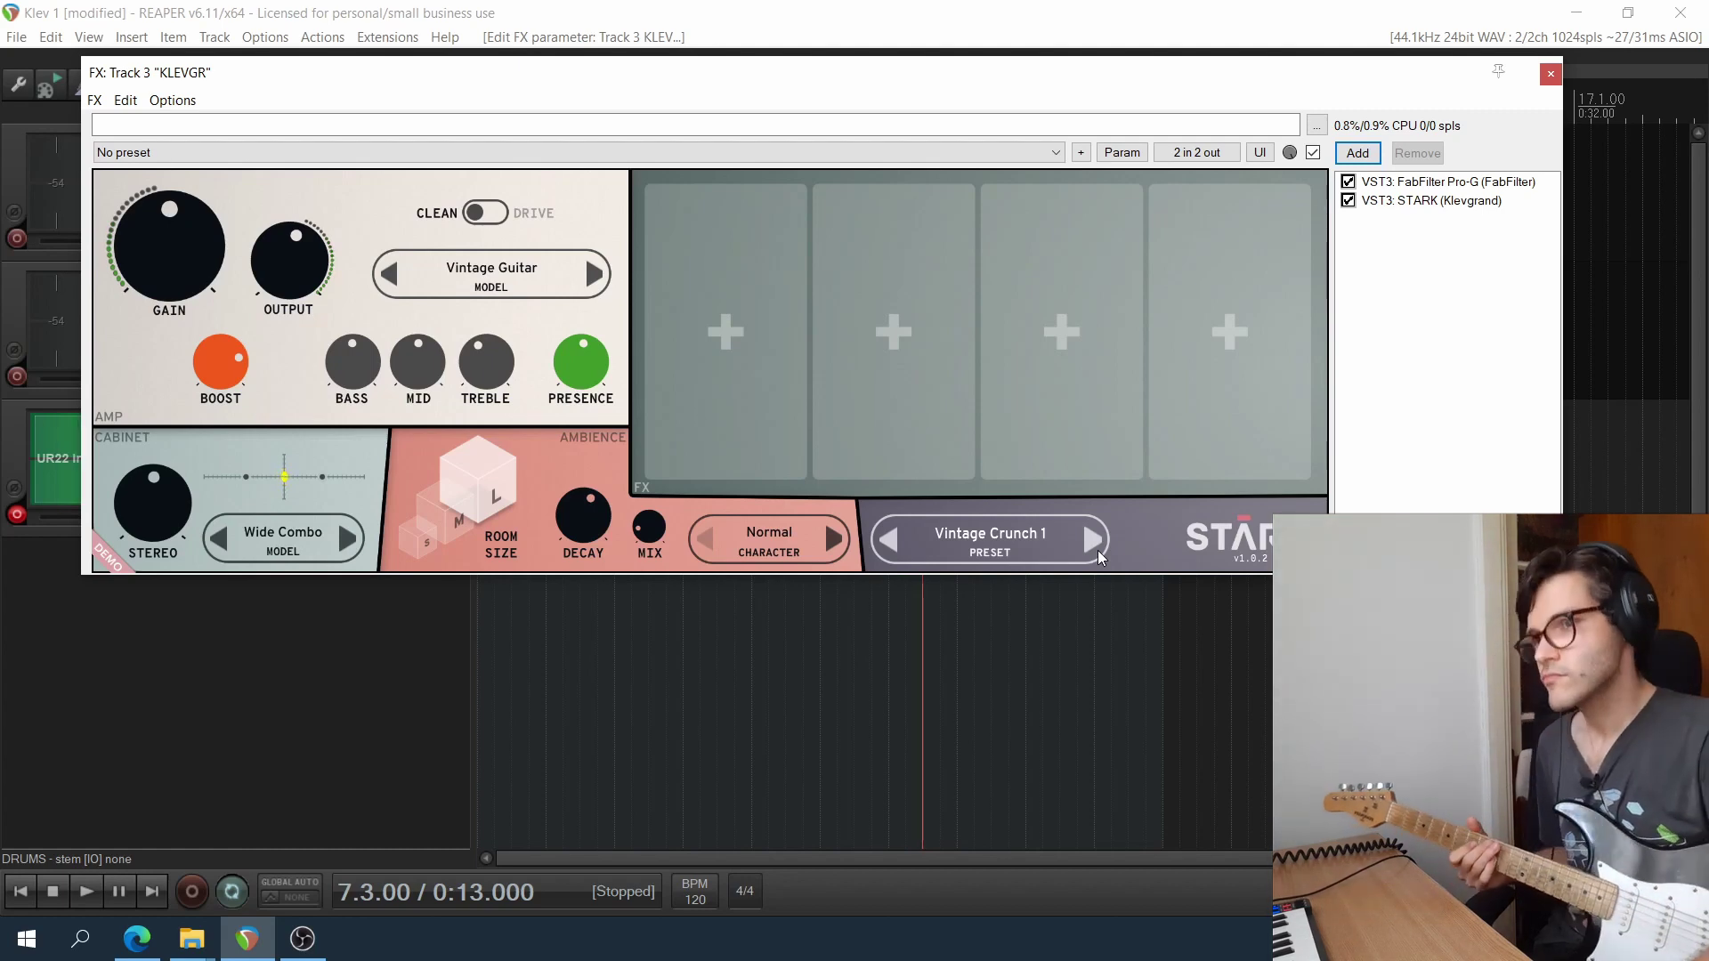
left_click(1093, 539)
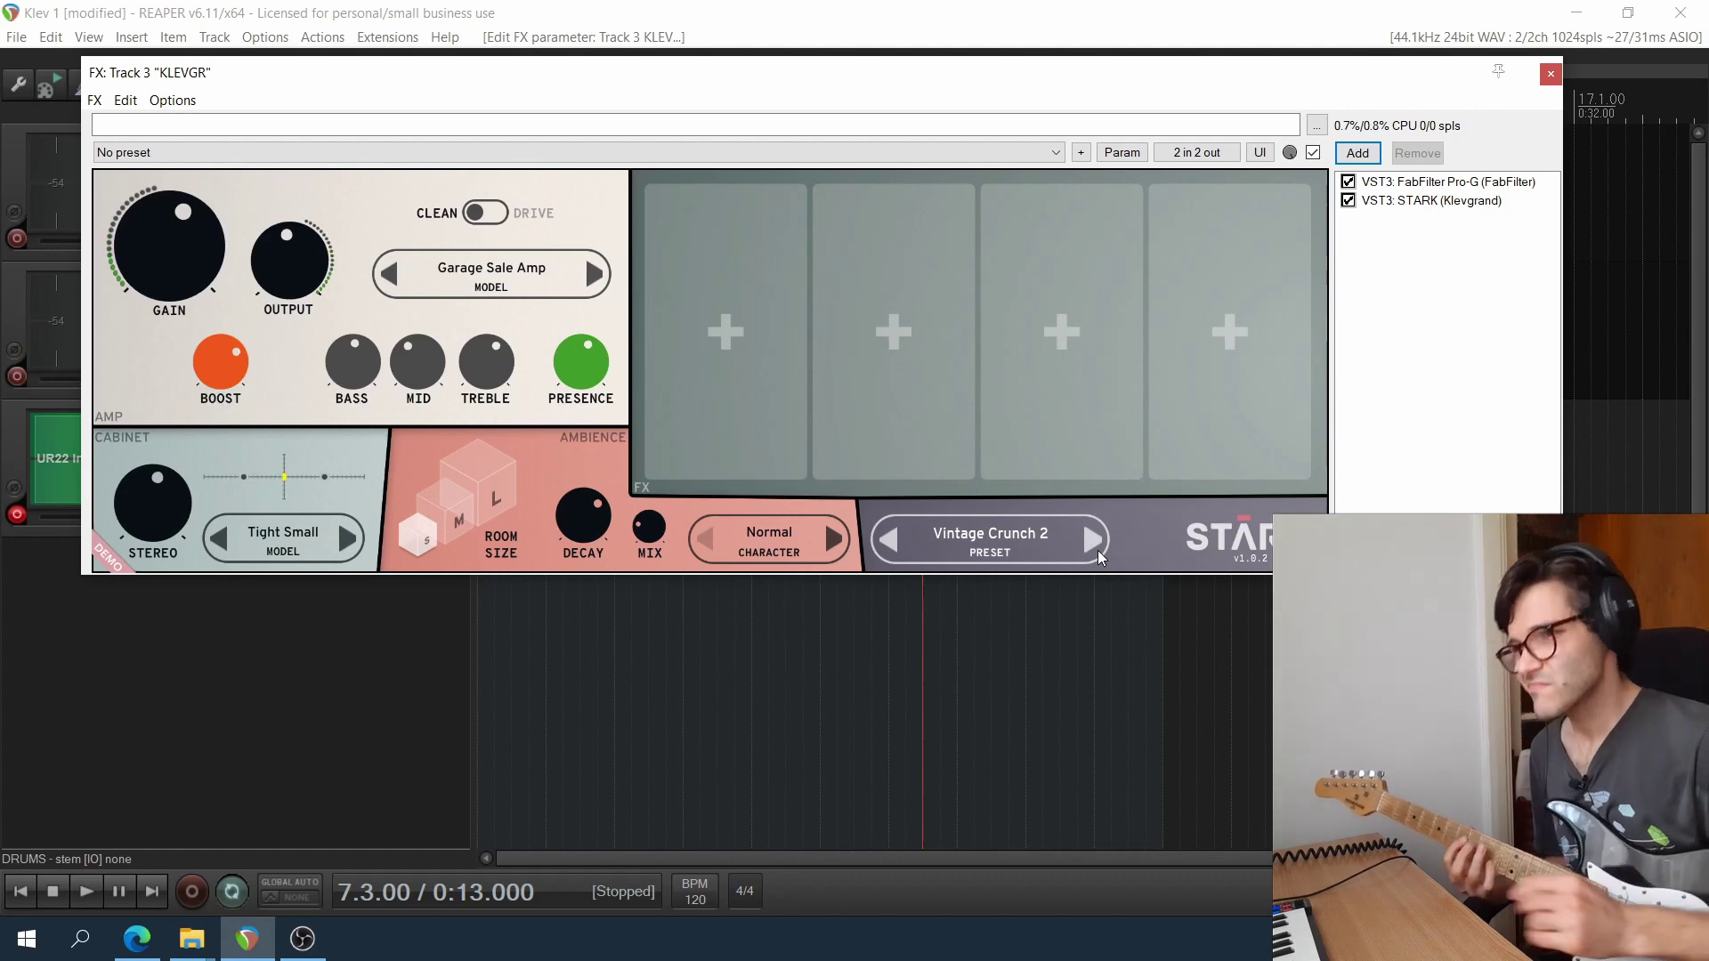
Load the American 1 preset from STARK's Guitar Overdrive category.
left_click(984, 559)
left_click(1104, 175)
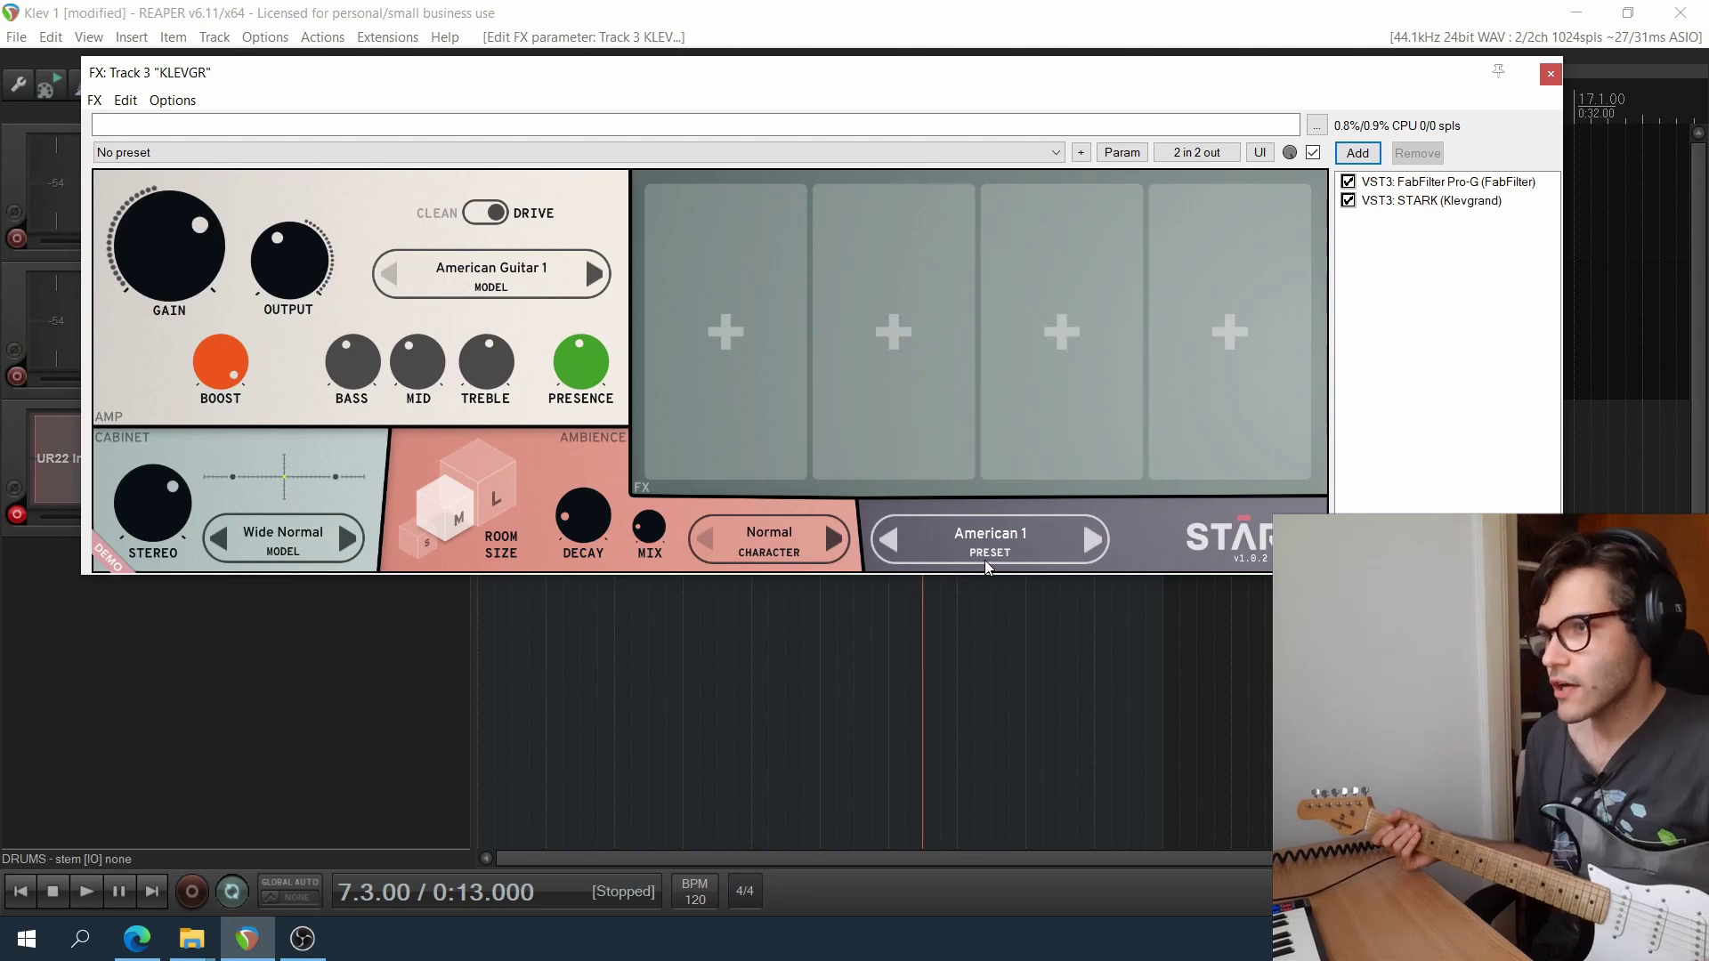
left_click(997, 549)
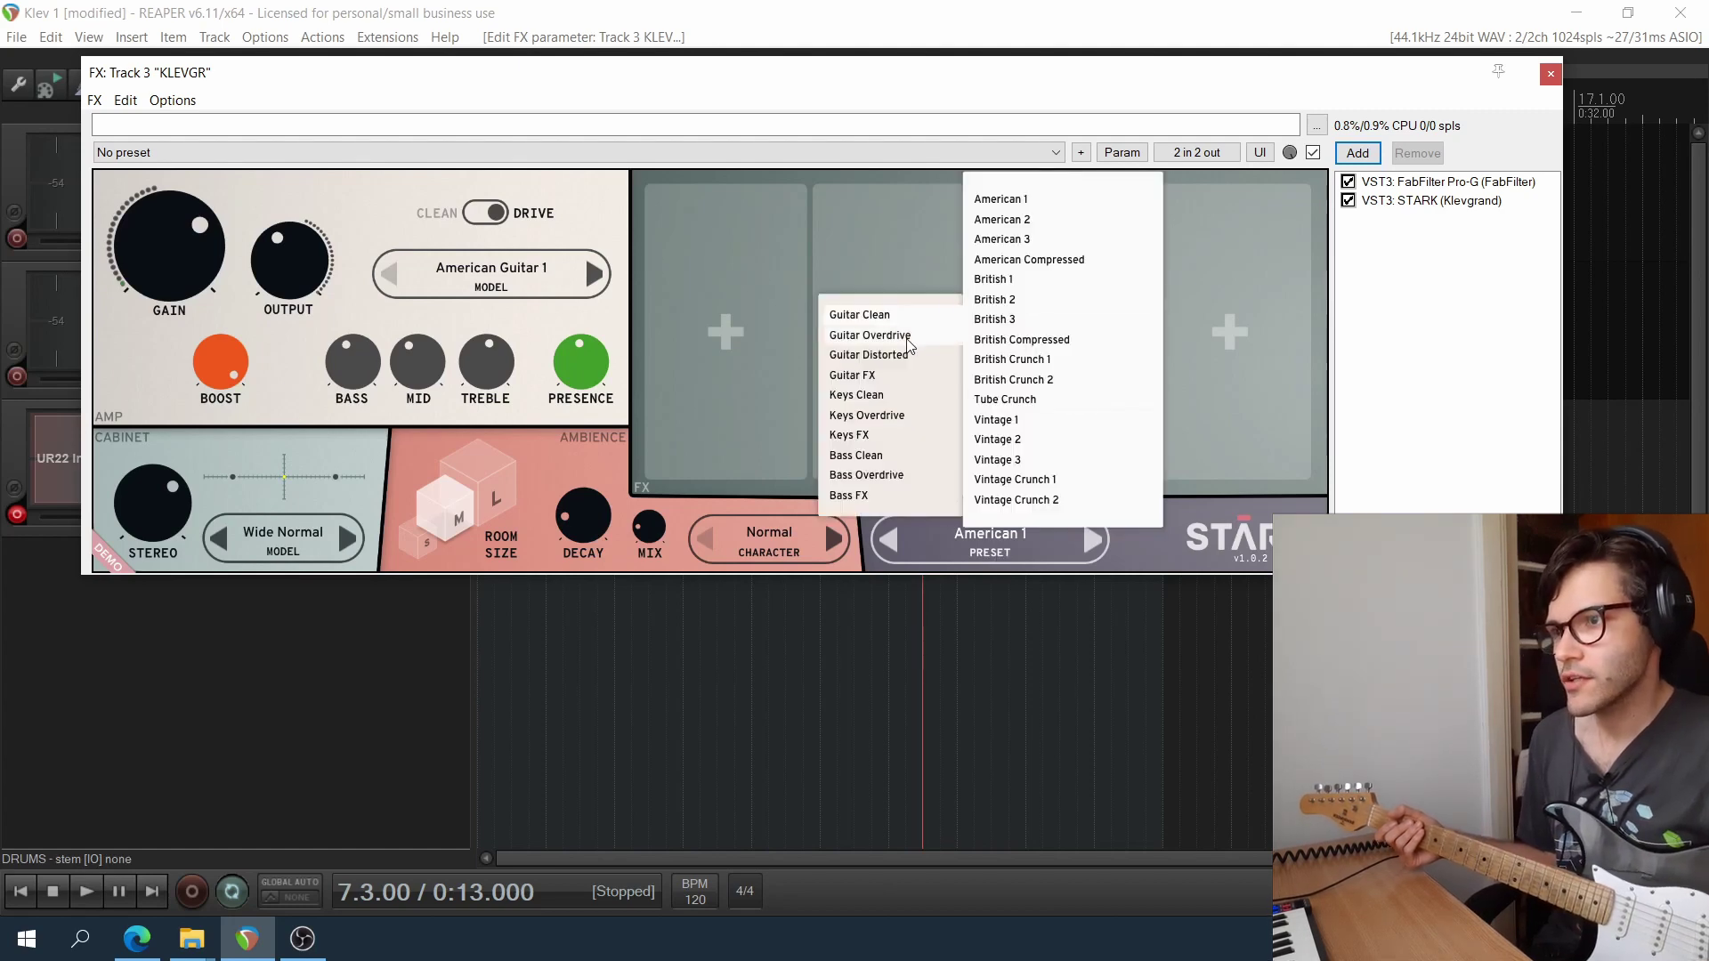
mouse_move(864, 338)
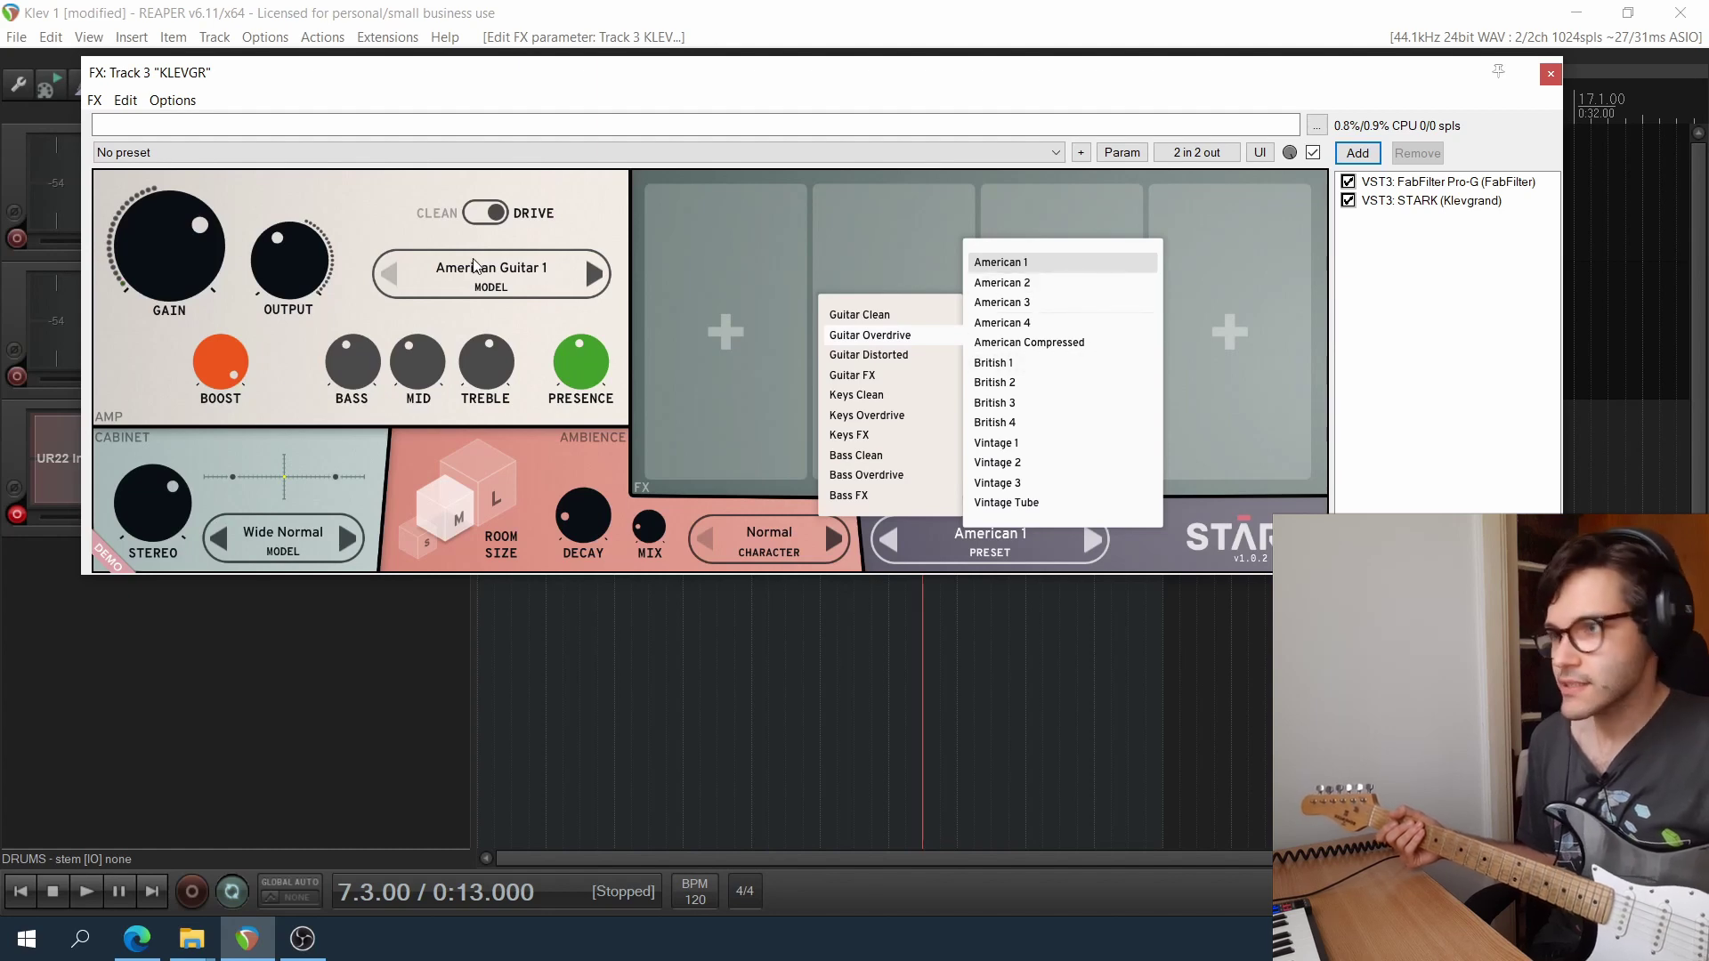
left_click(1023, 261)
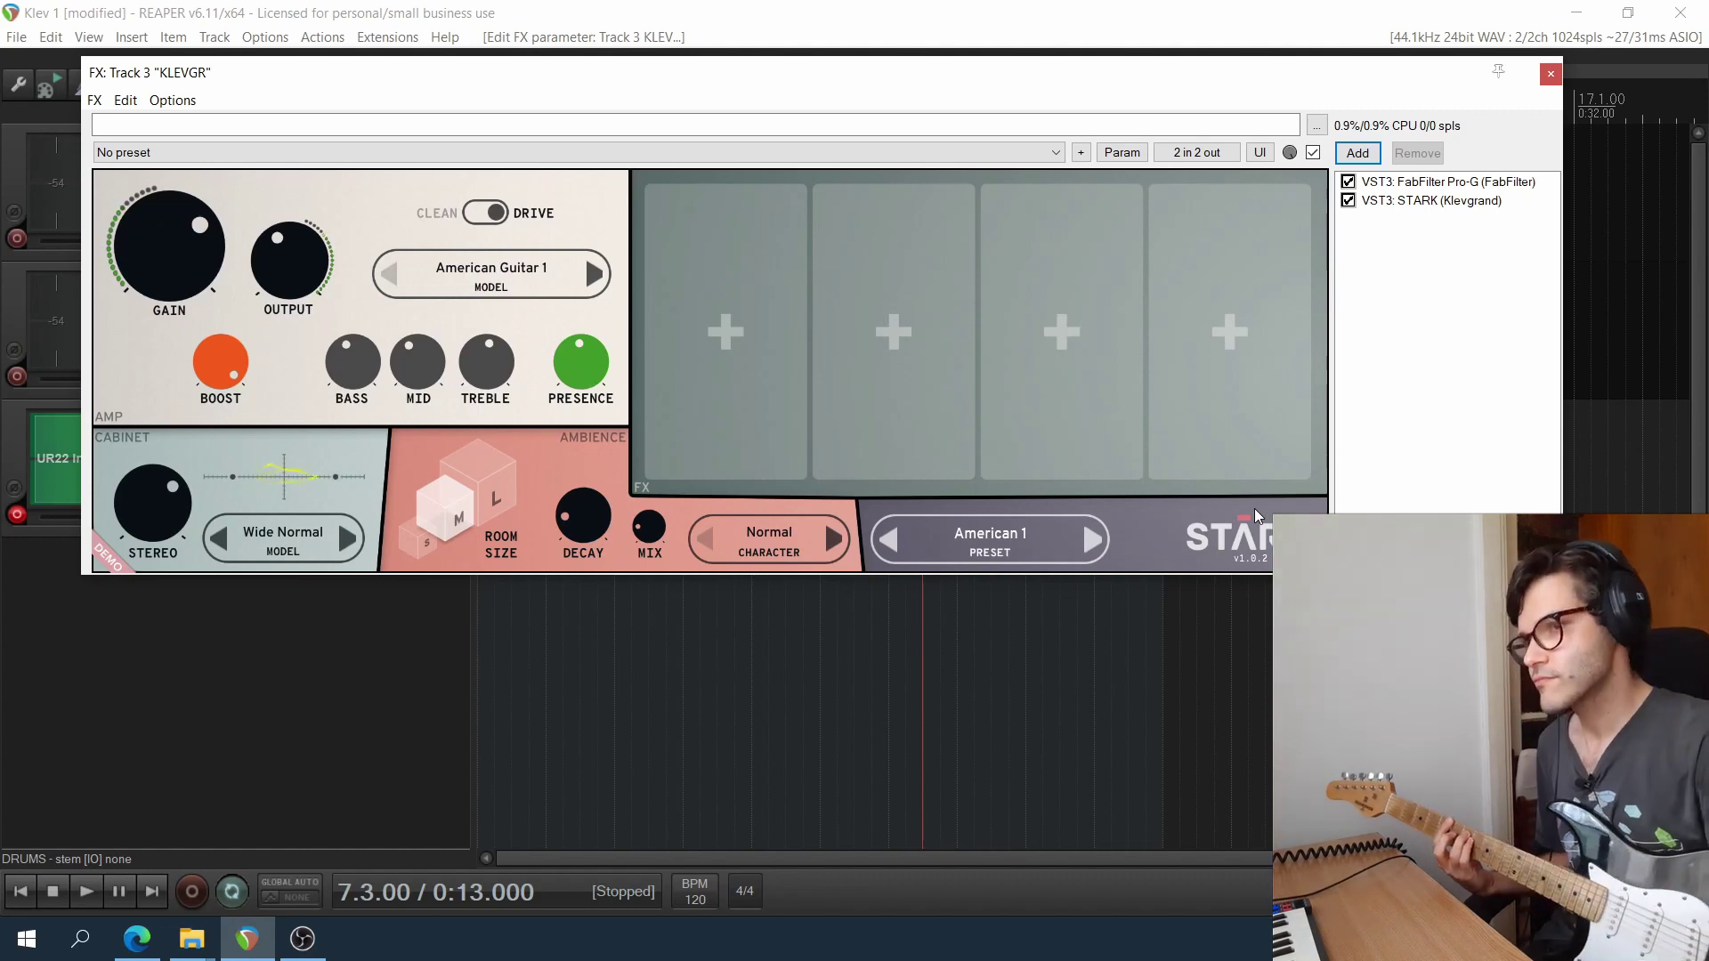
Audition the Guitar Overdrive presets American 2, American 3, American 4 and American Compressed.
left_click(1069, 541)
left_click(1091, 545)
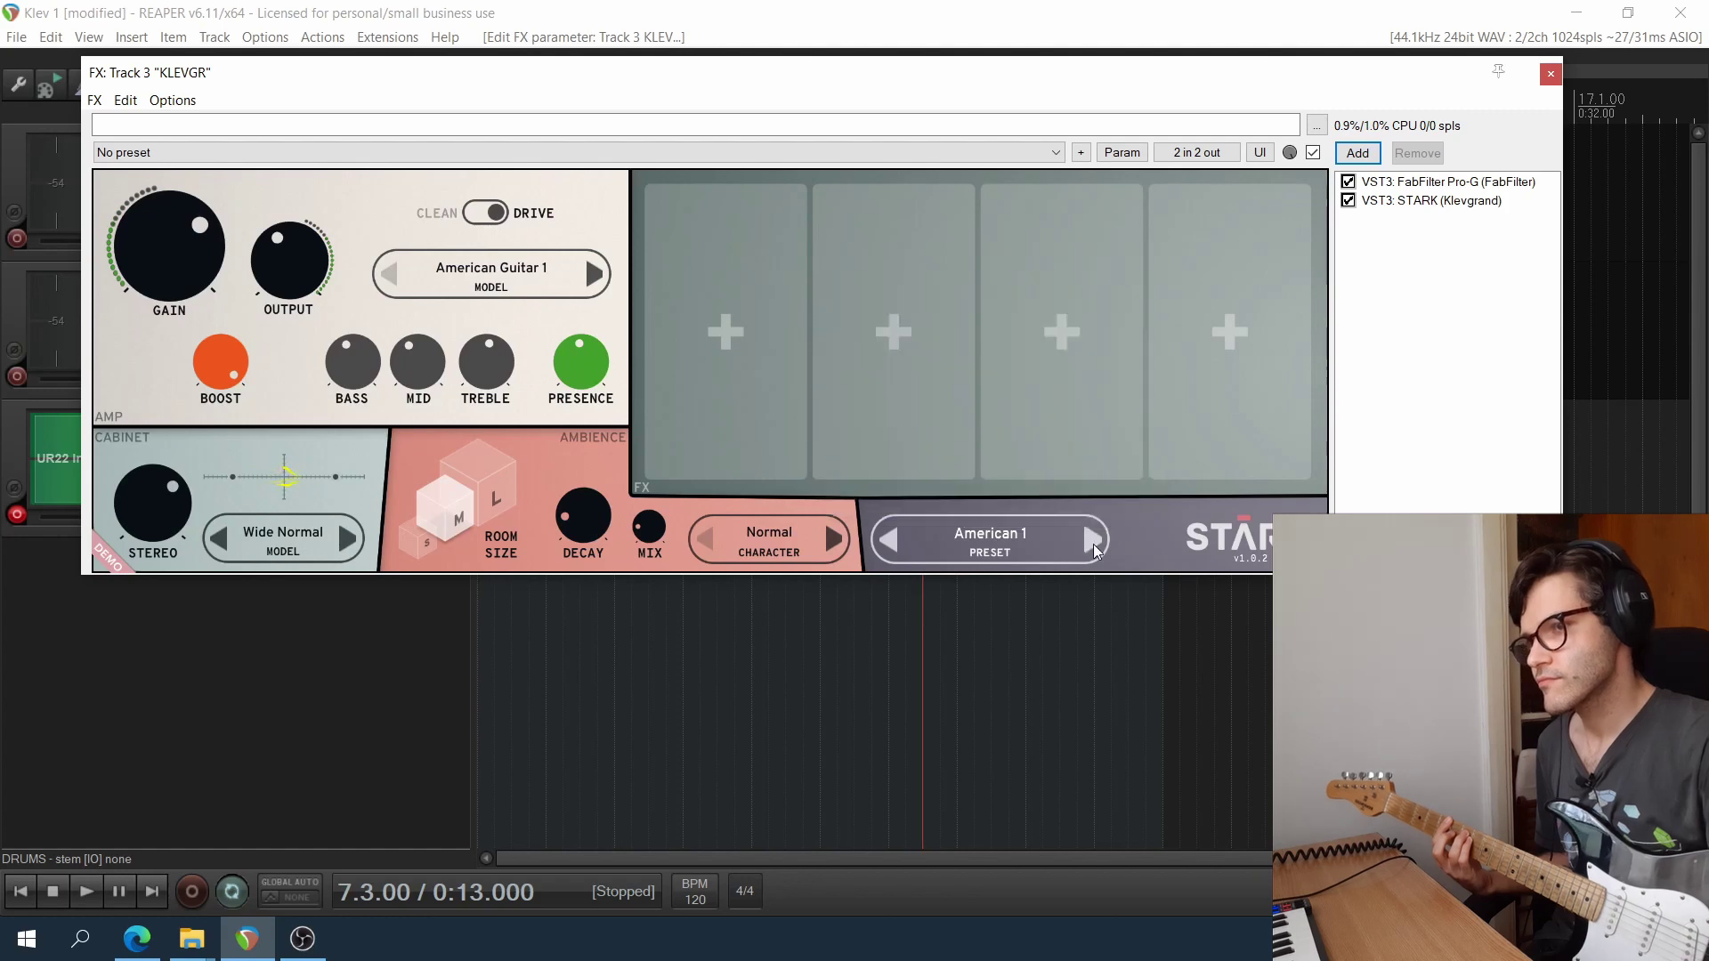
left_click(1094, 541)
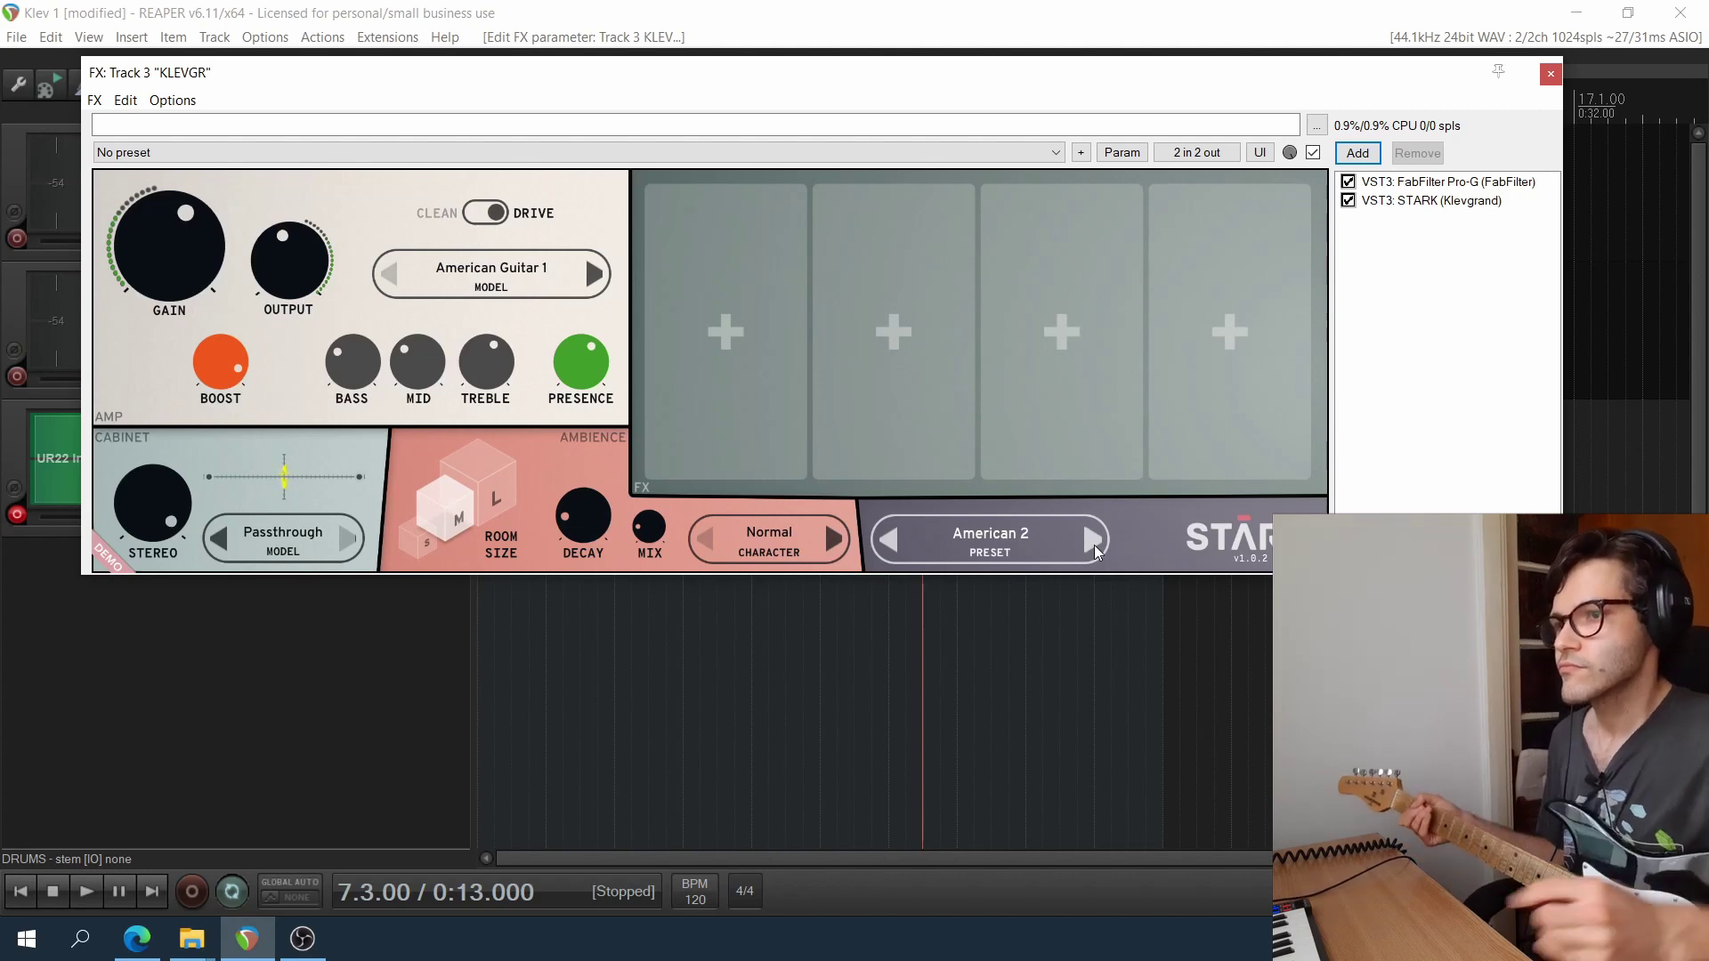
left_click(1094, 553)
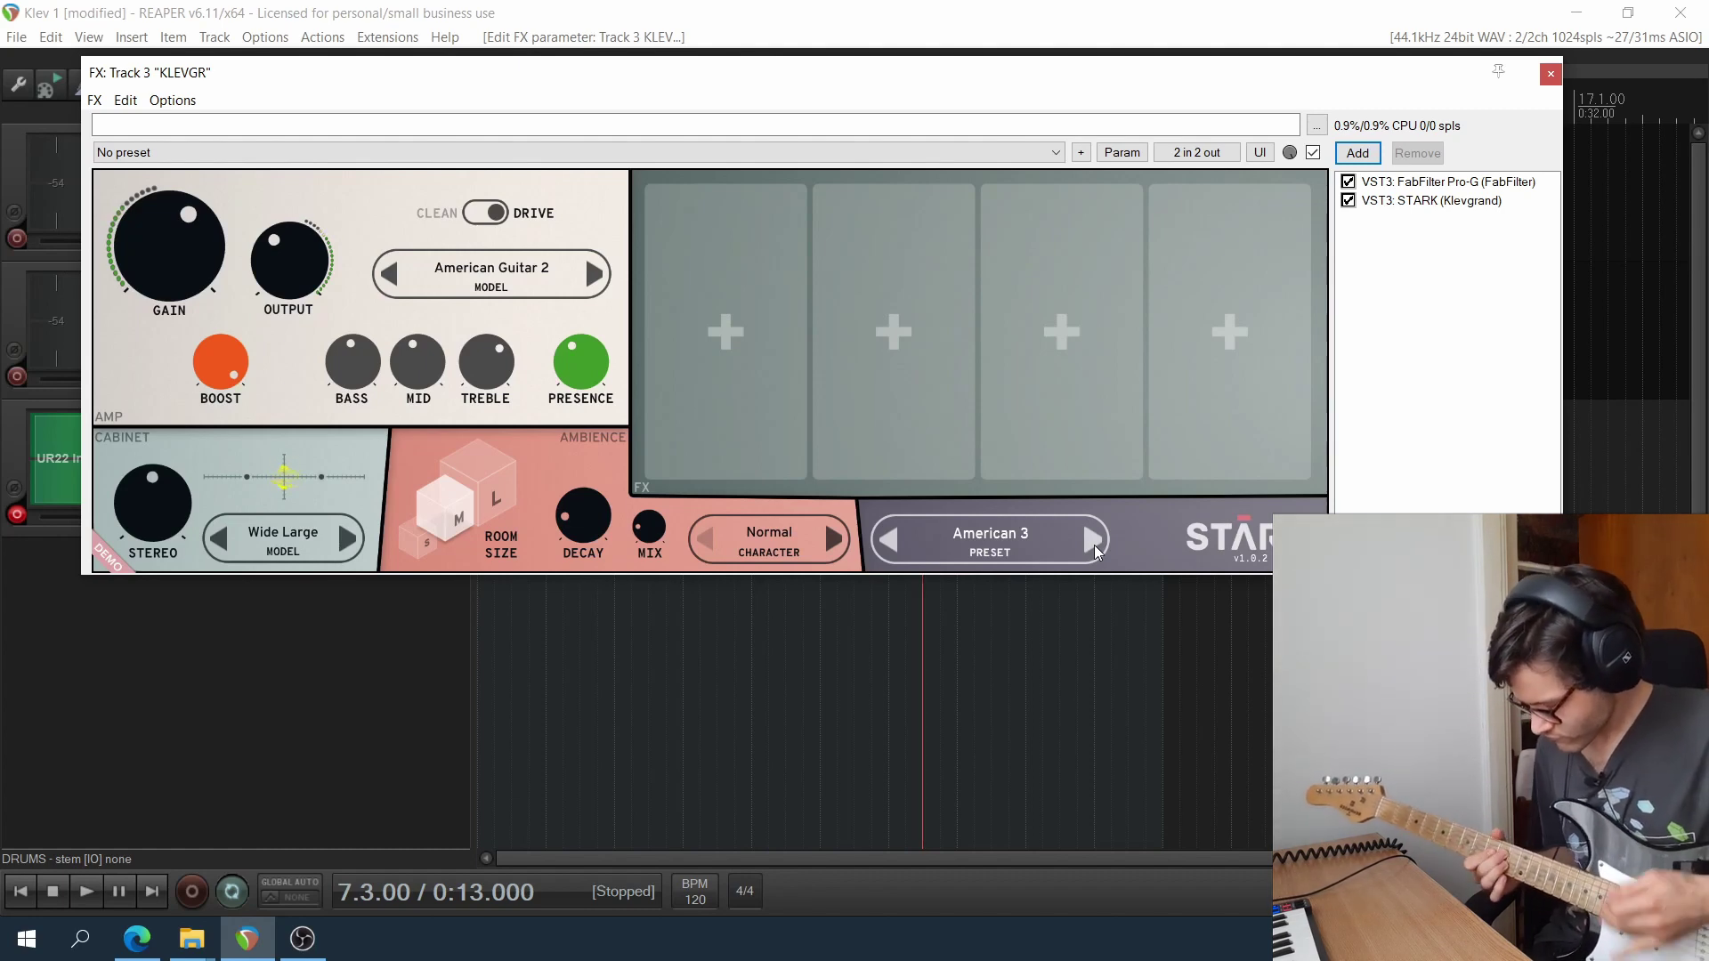
left_click(1096, 551)
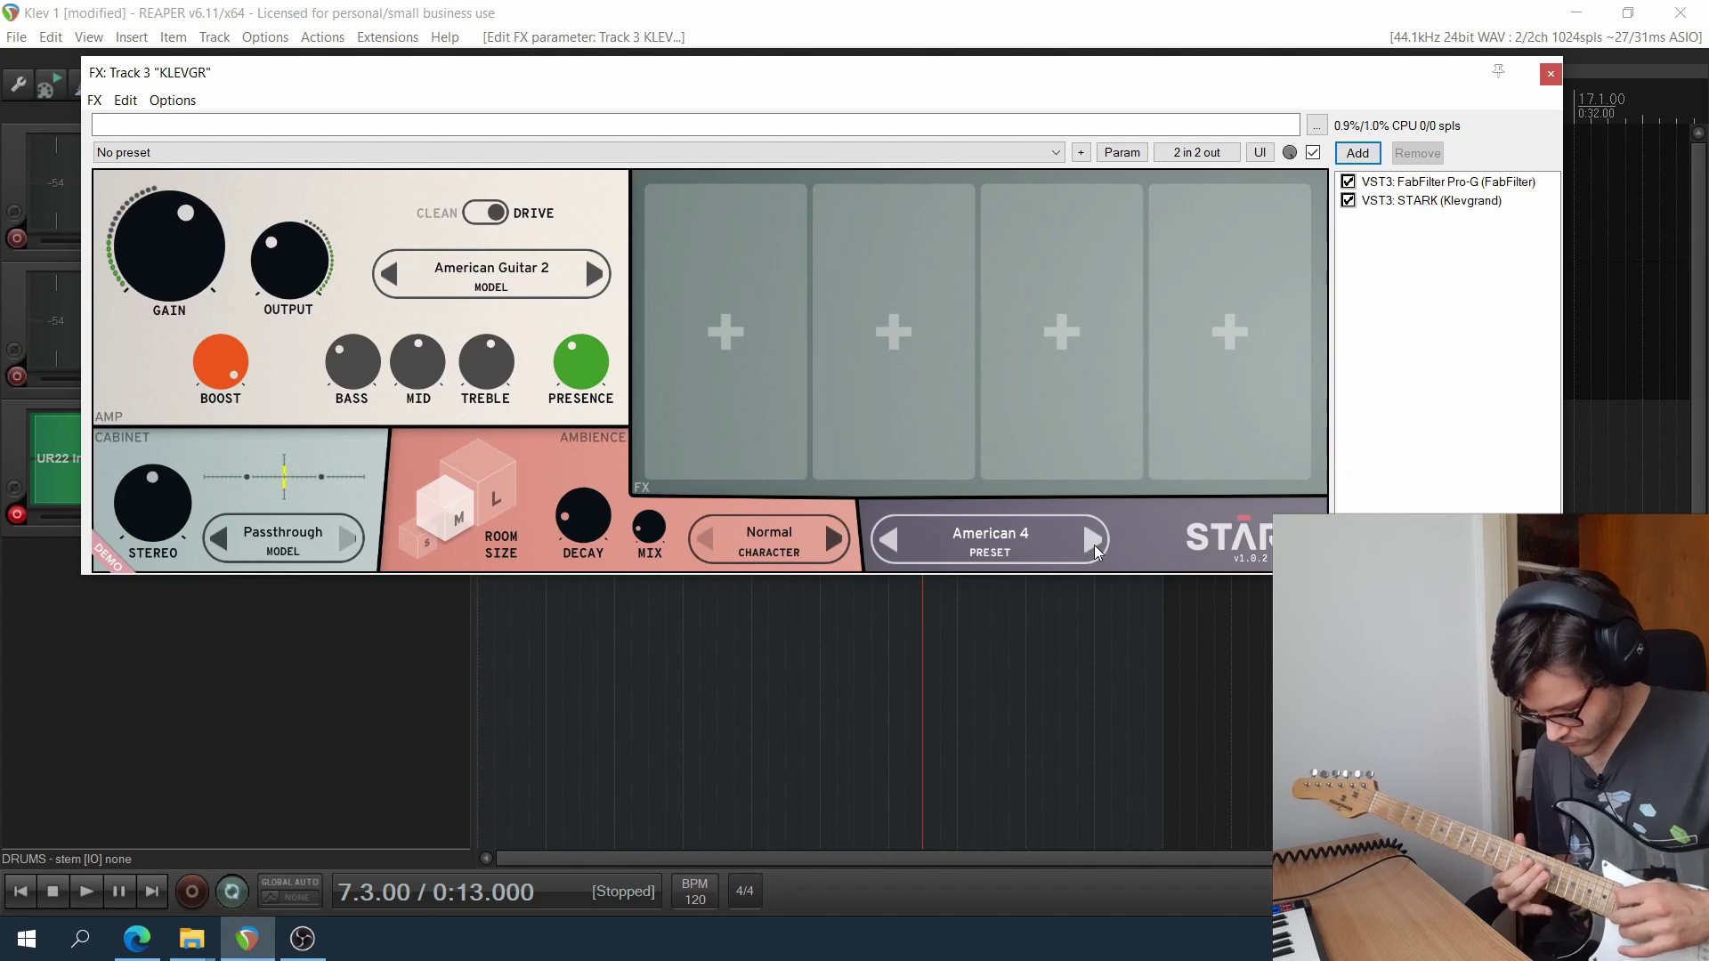
left_click(1095, 549)
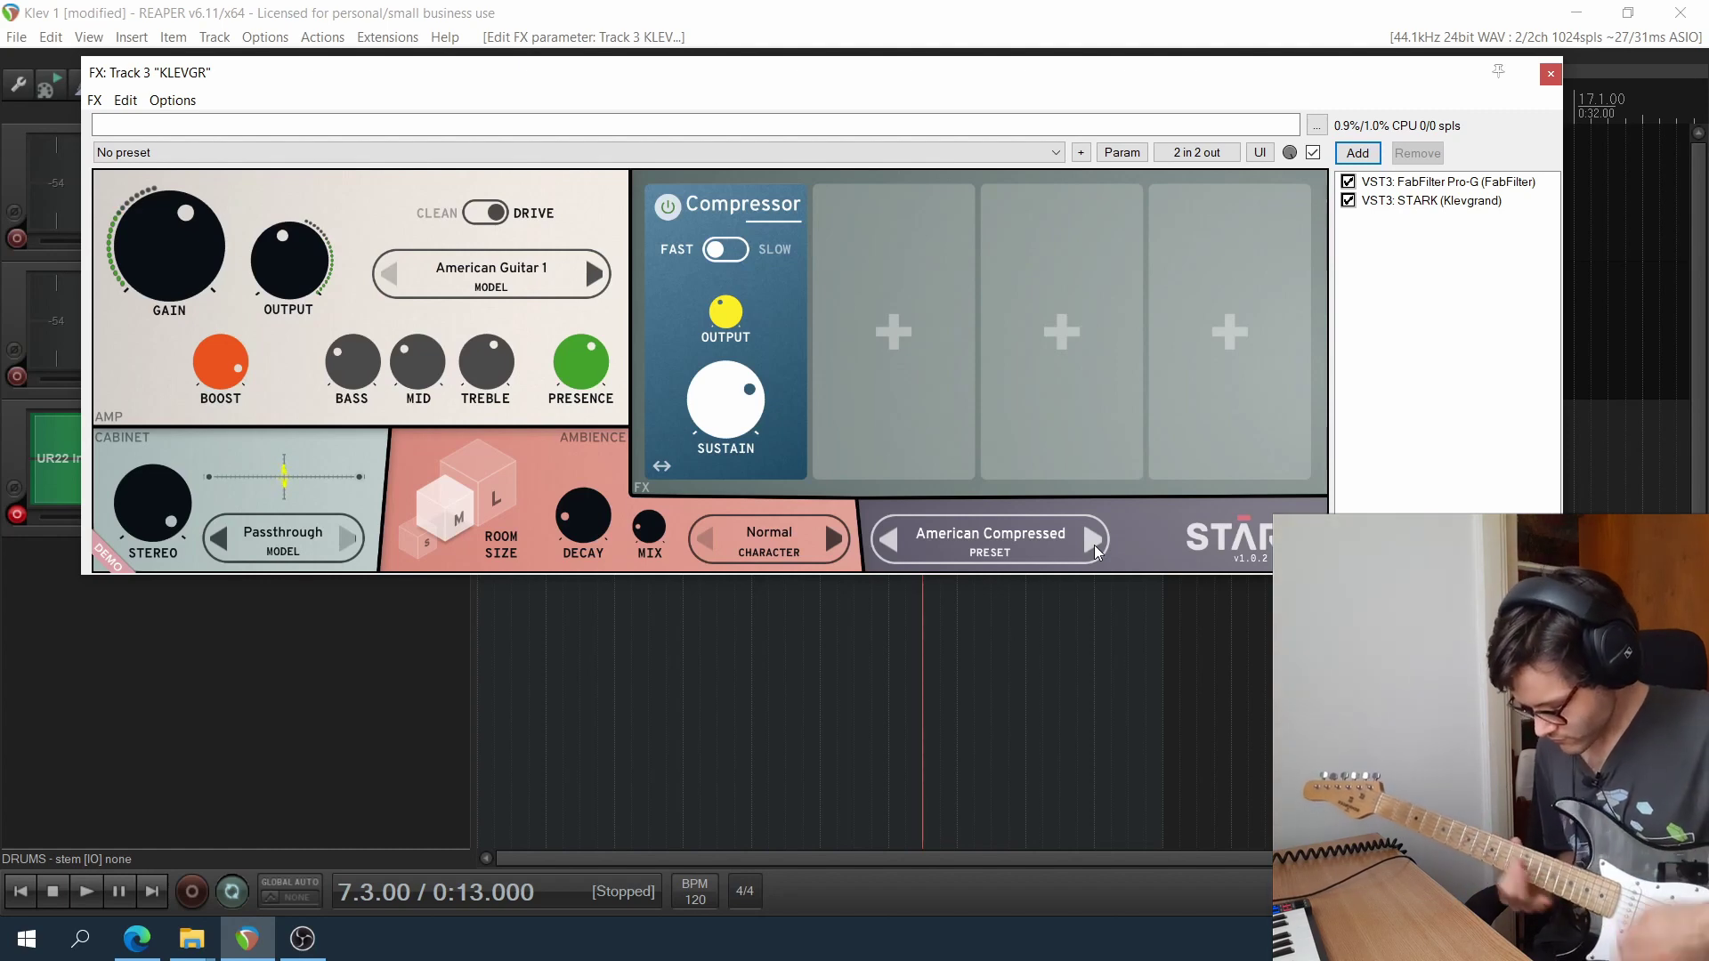
Audition the Guitar Overdrive presets British 1, British 2, British 3, British 4 and Vintage 1.
left_click(1094, 545)
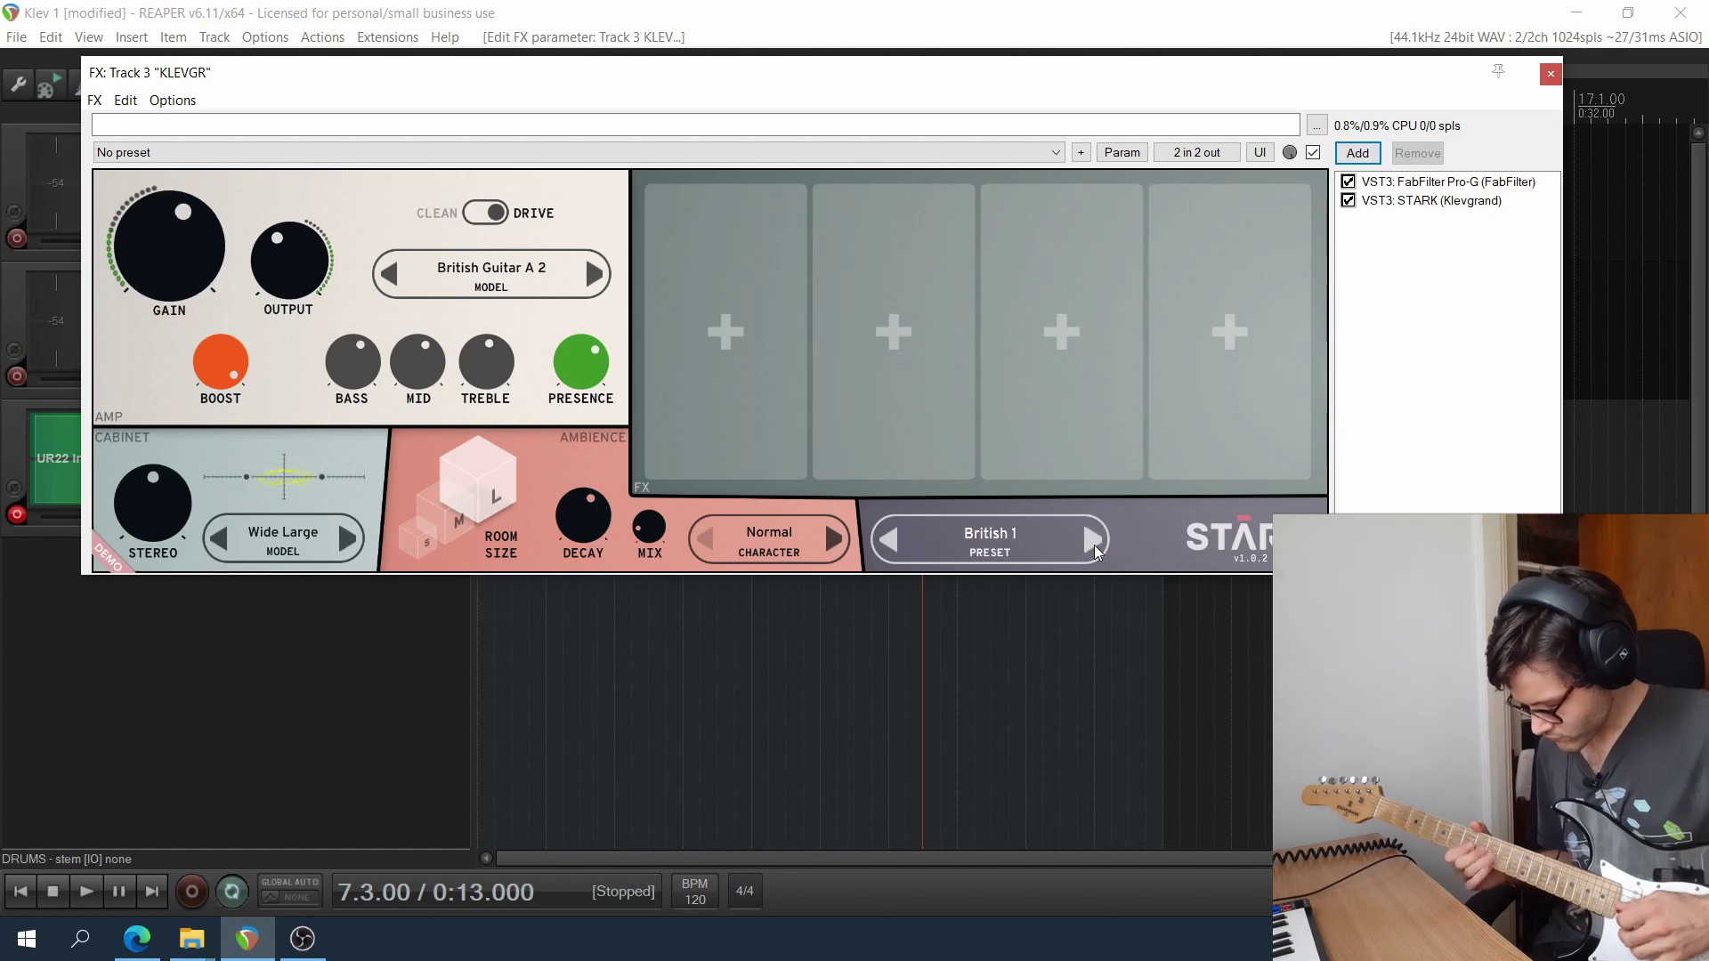
left_click(1092, 539)
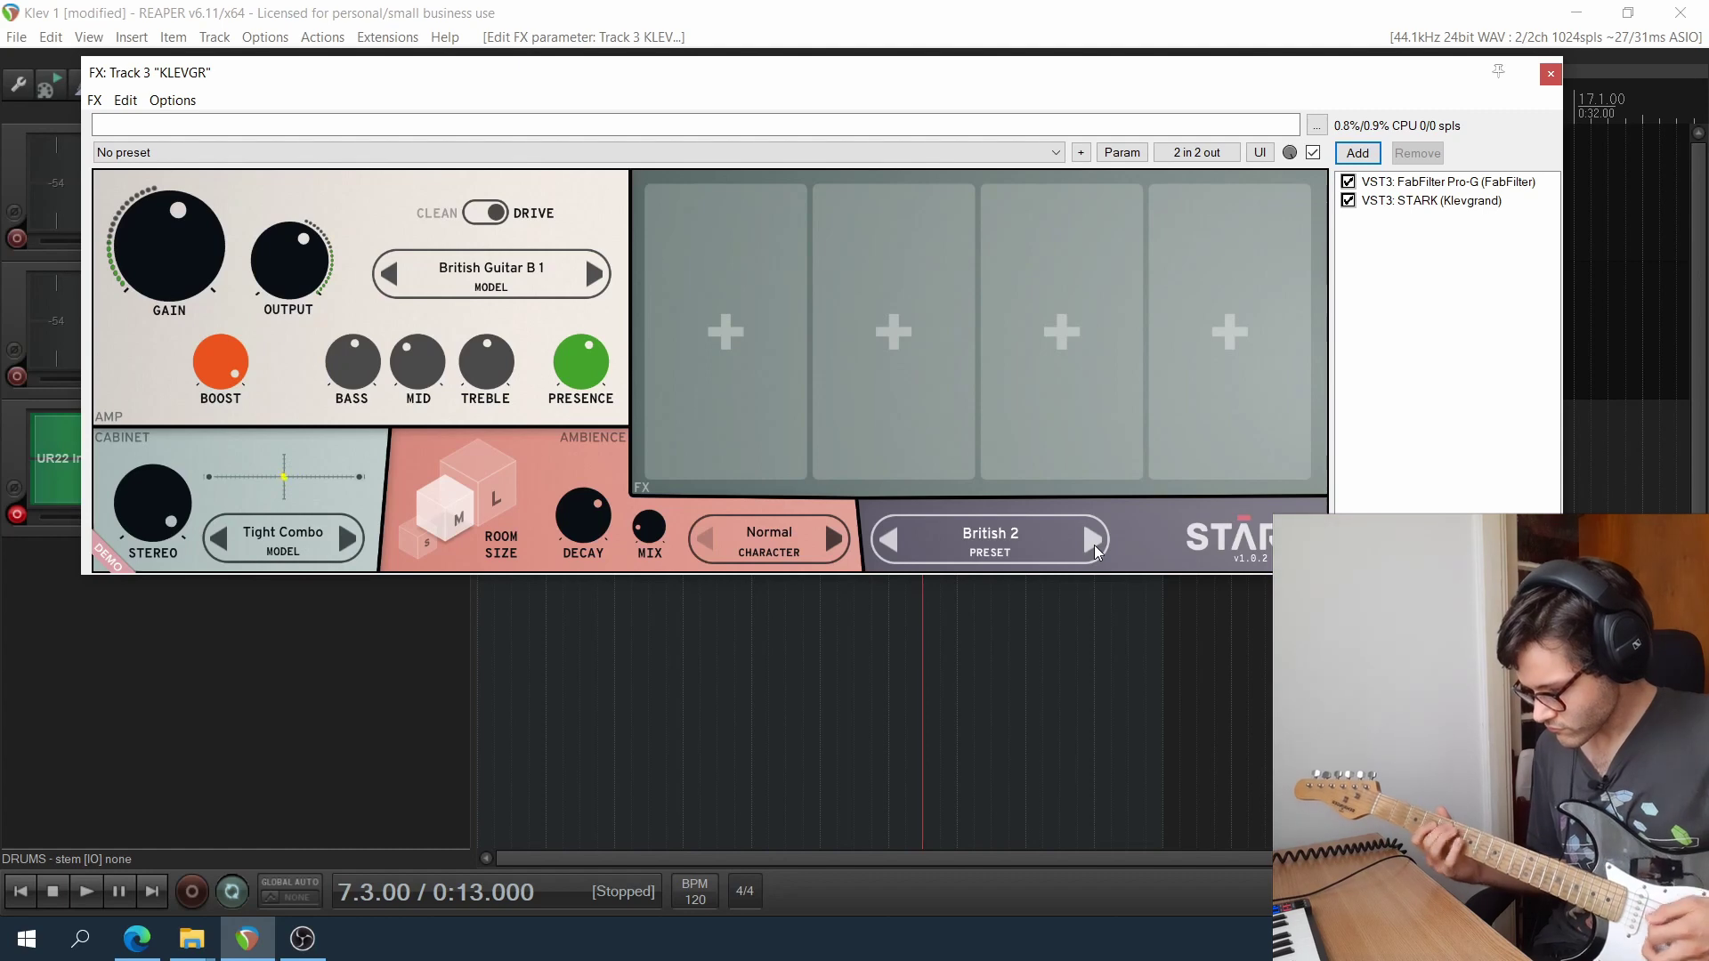
left_click(1093, 539)
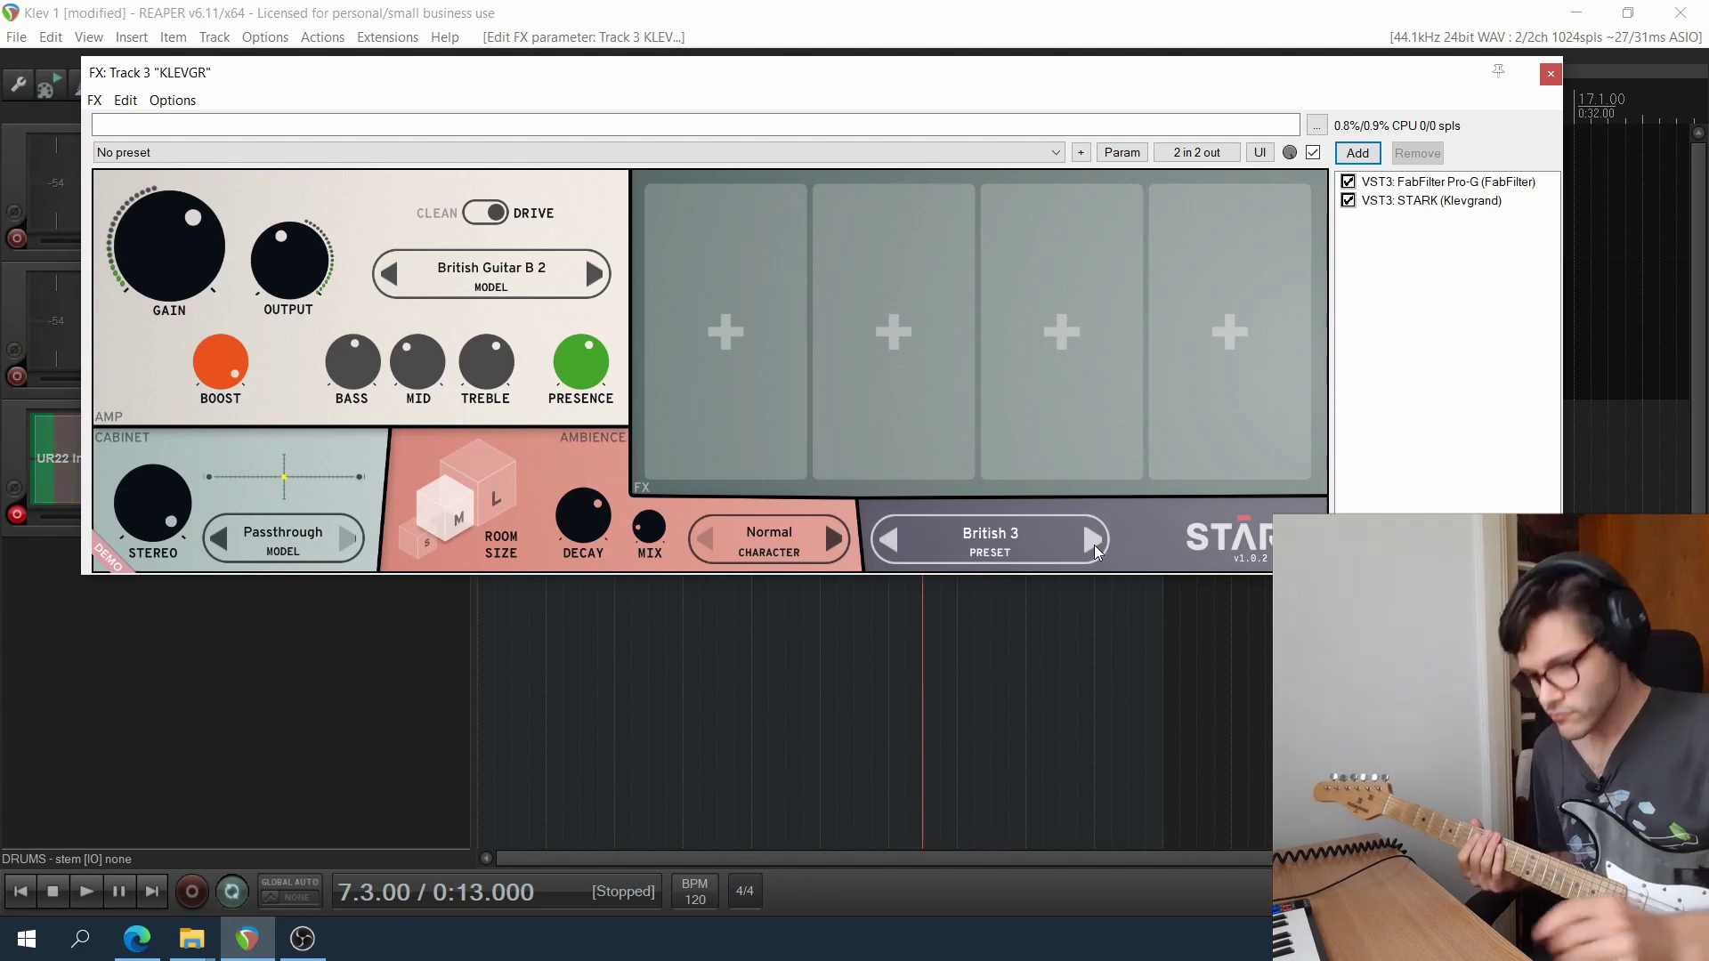
left_click(1093, 545)
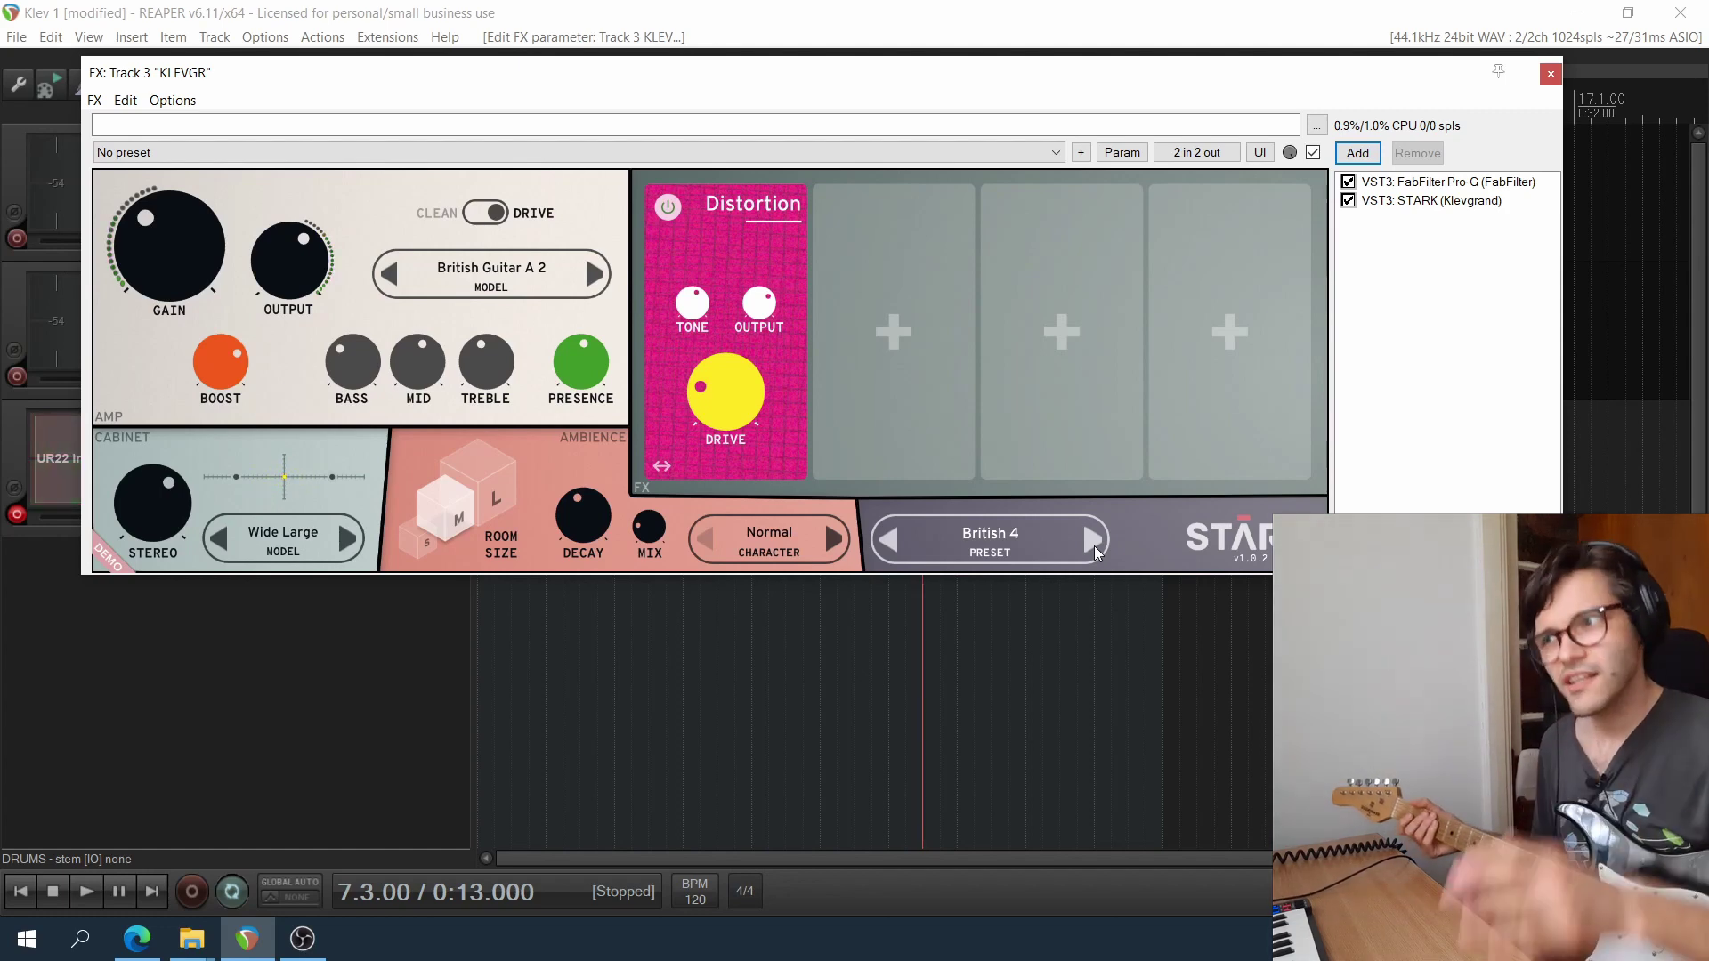
left_click(1095, 548)
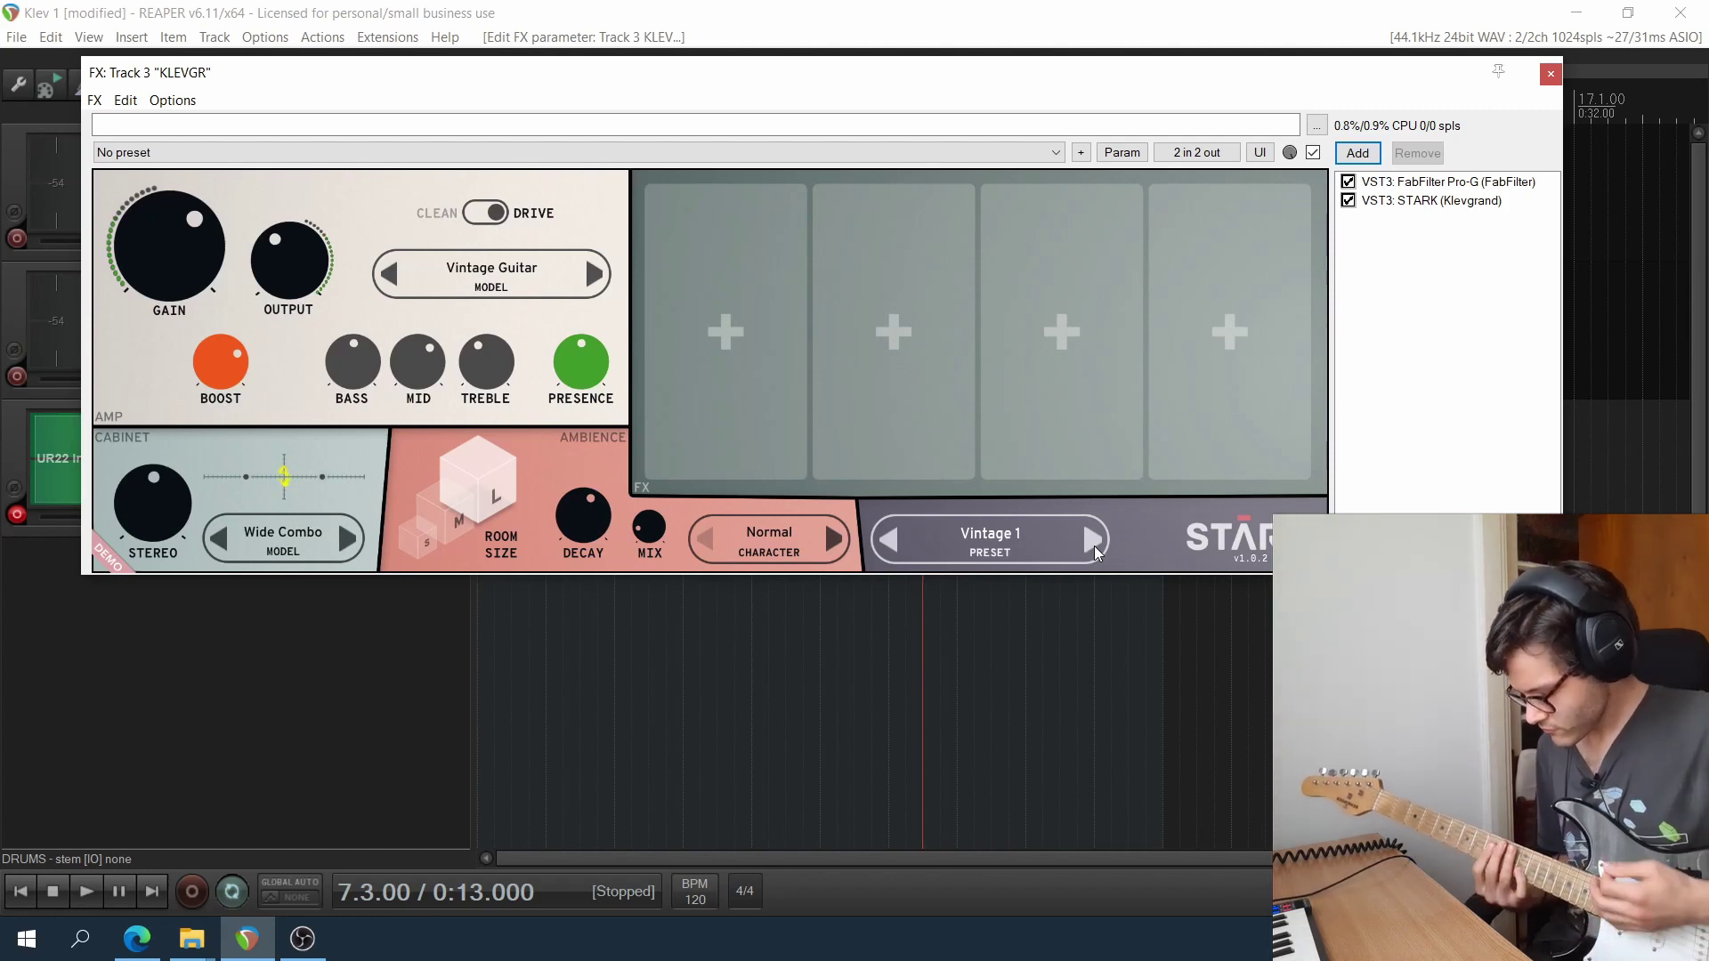
Audition the Guitar Overdrive presets Vintage 2, Vintage 3 and Vintage Tube.
left_click(1093, 539)
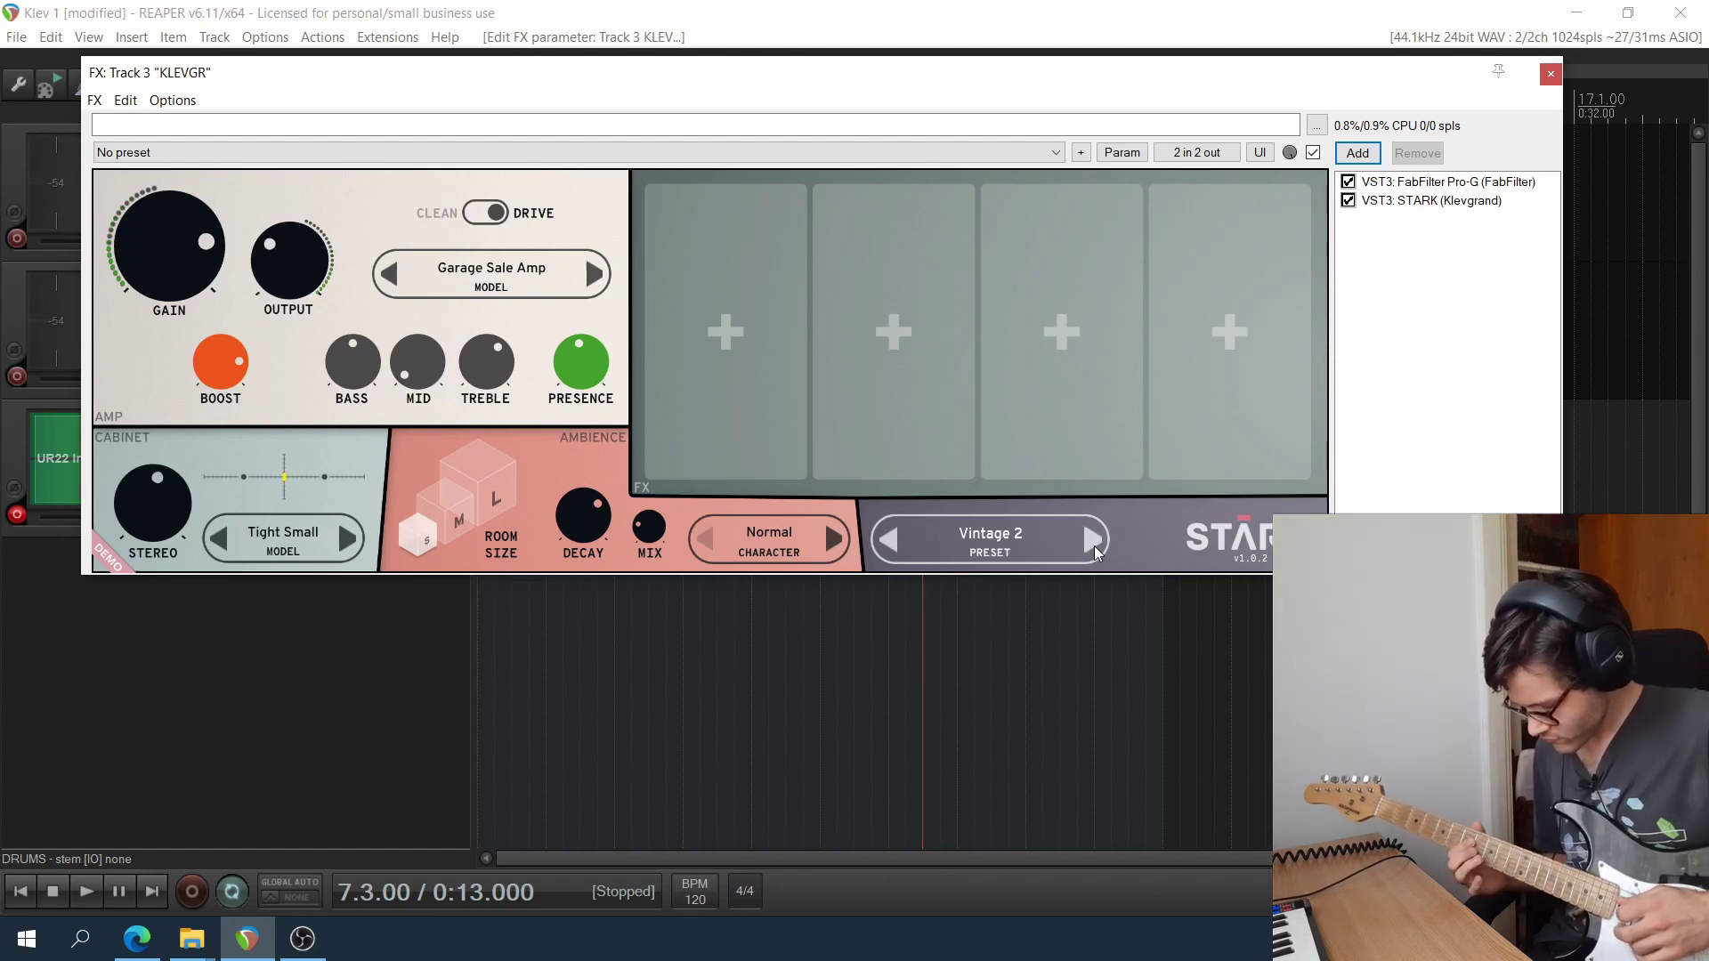
left_click(1093, 539)
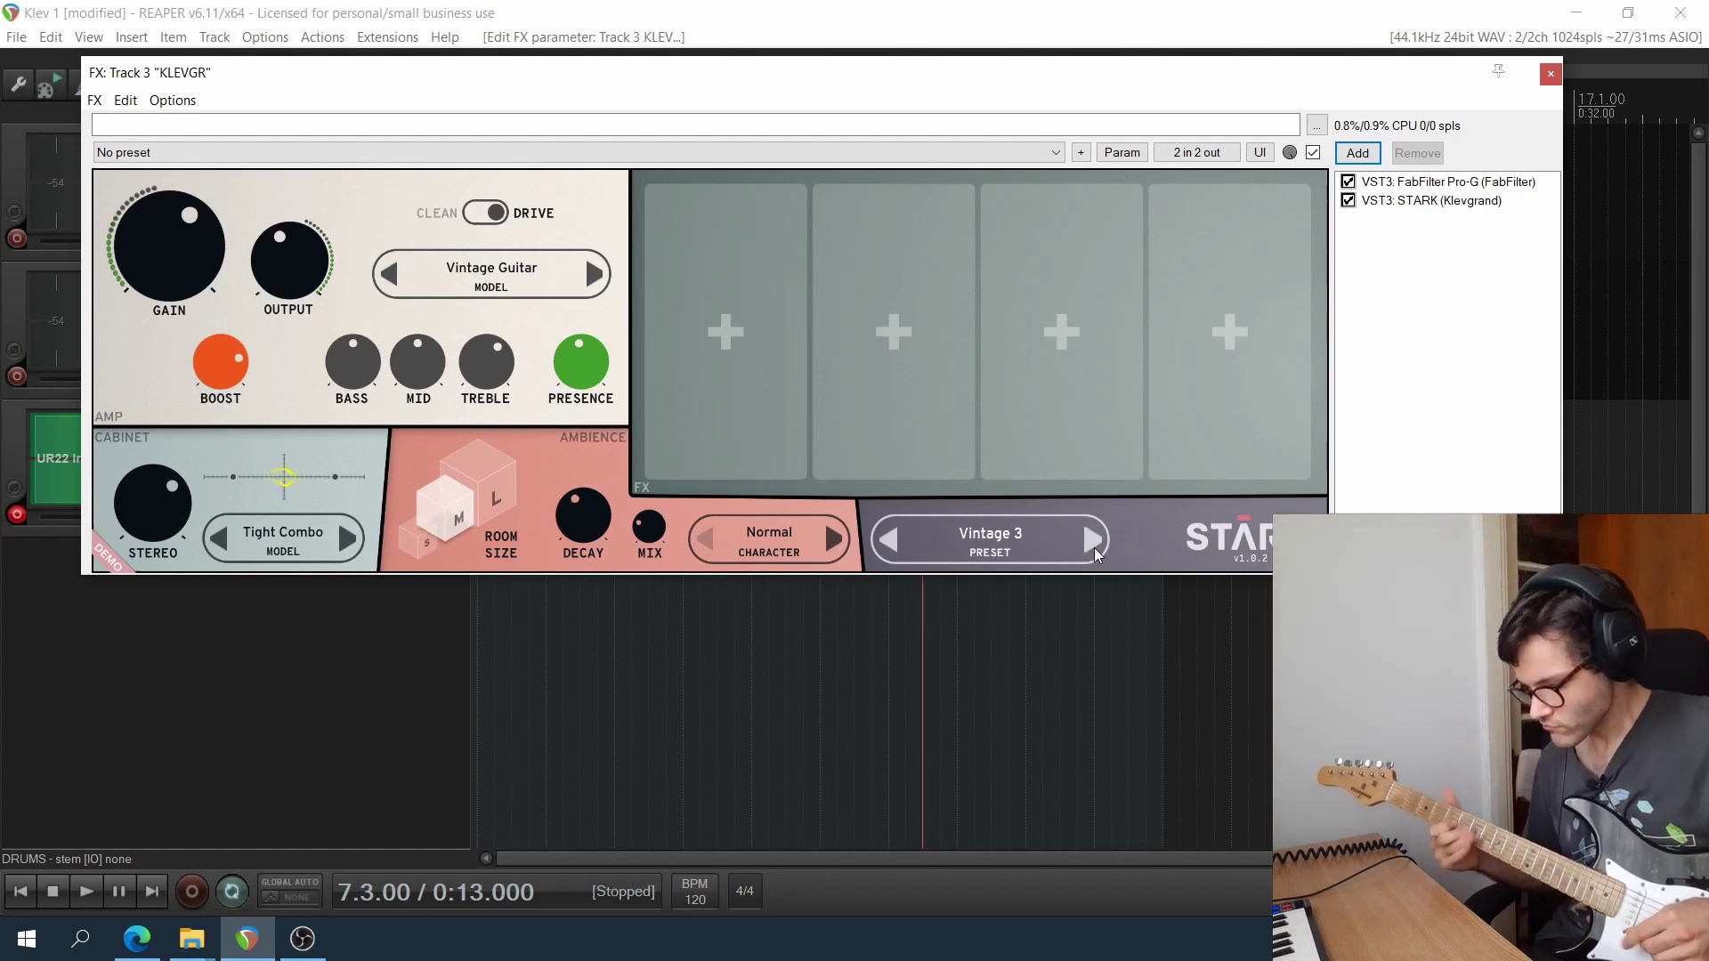
left_click(1096, 553)
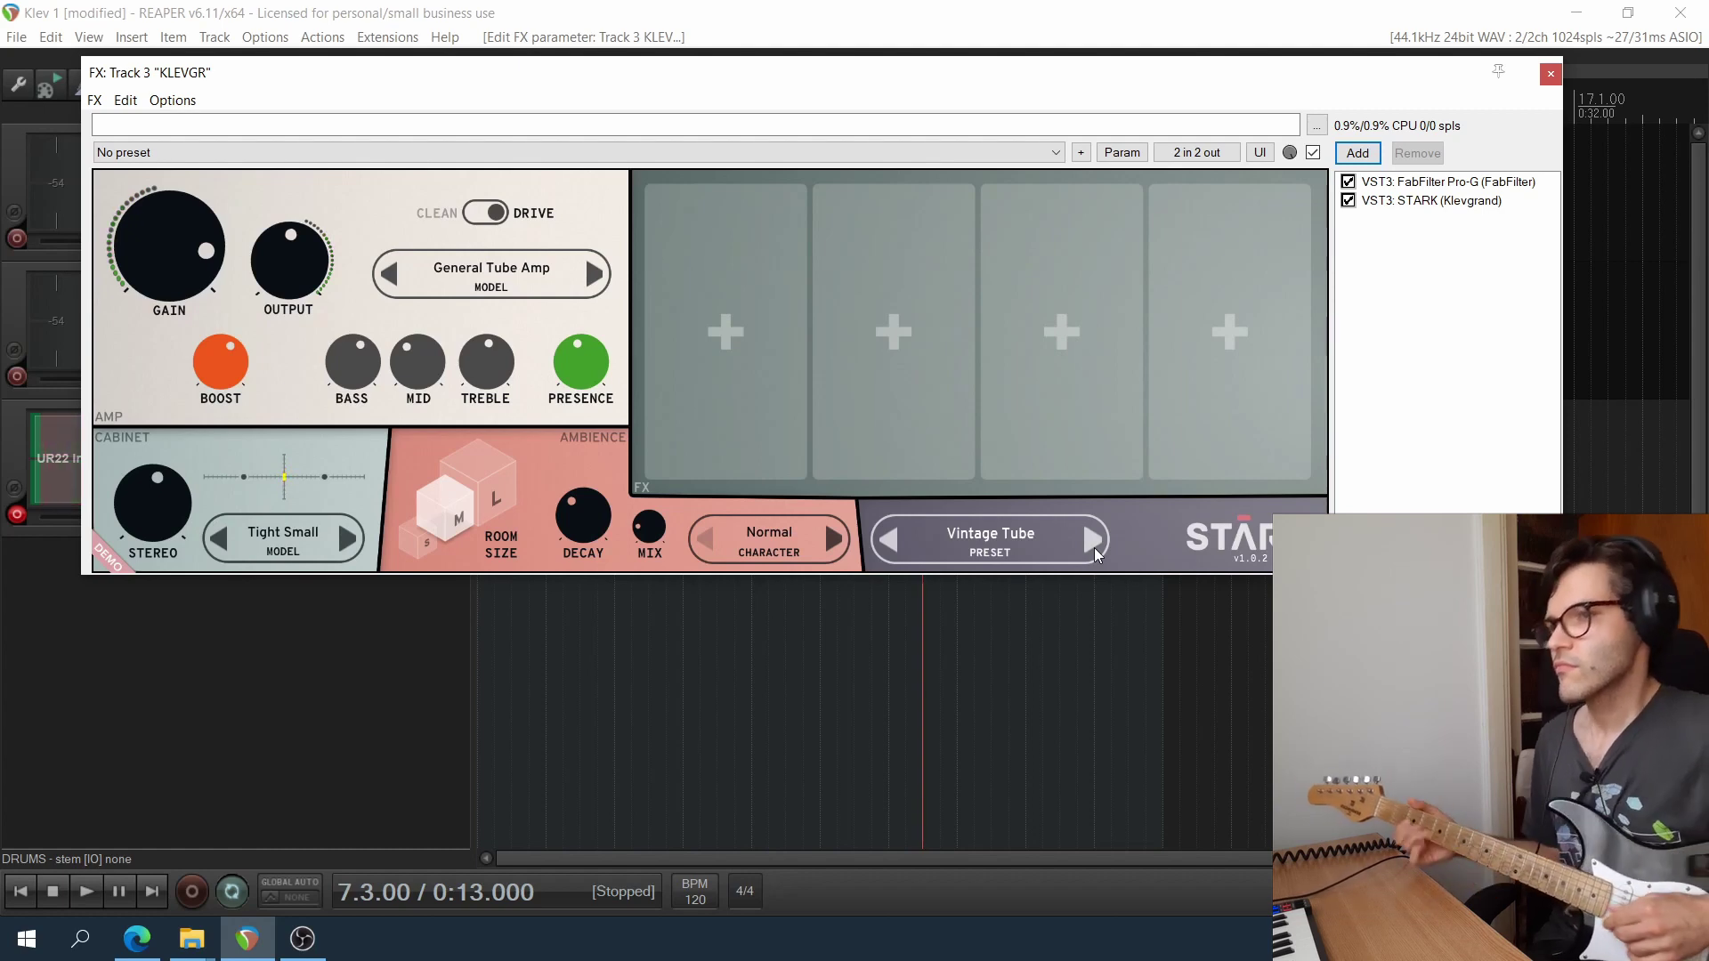
Audition the Guitar Distorted presets 80ies Heavy, American Extreme, American Metal, Dirty British and Distorted Death.
left_click(1093, 549)
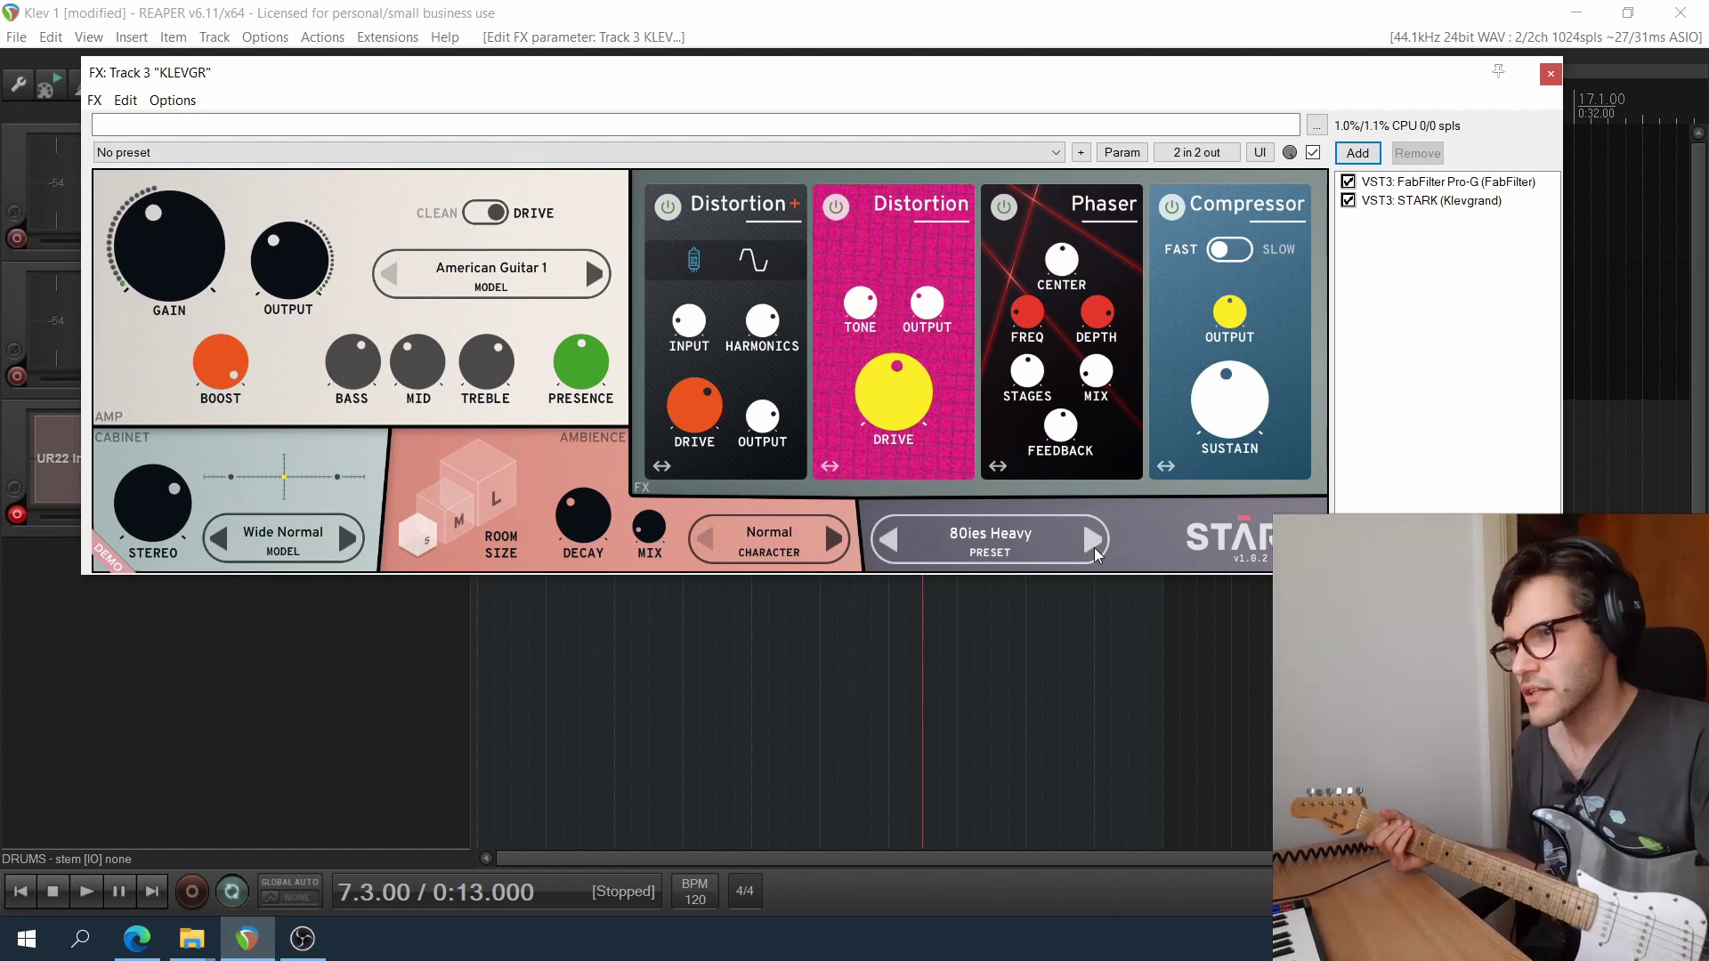
left_click(1094, 539)
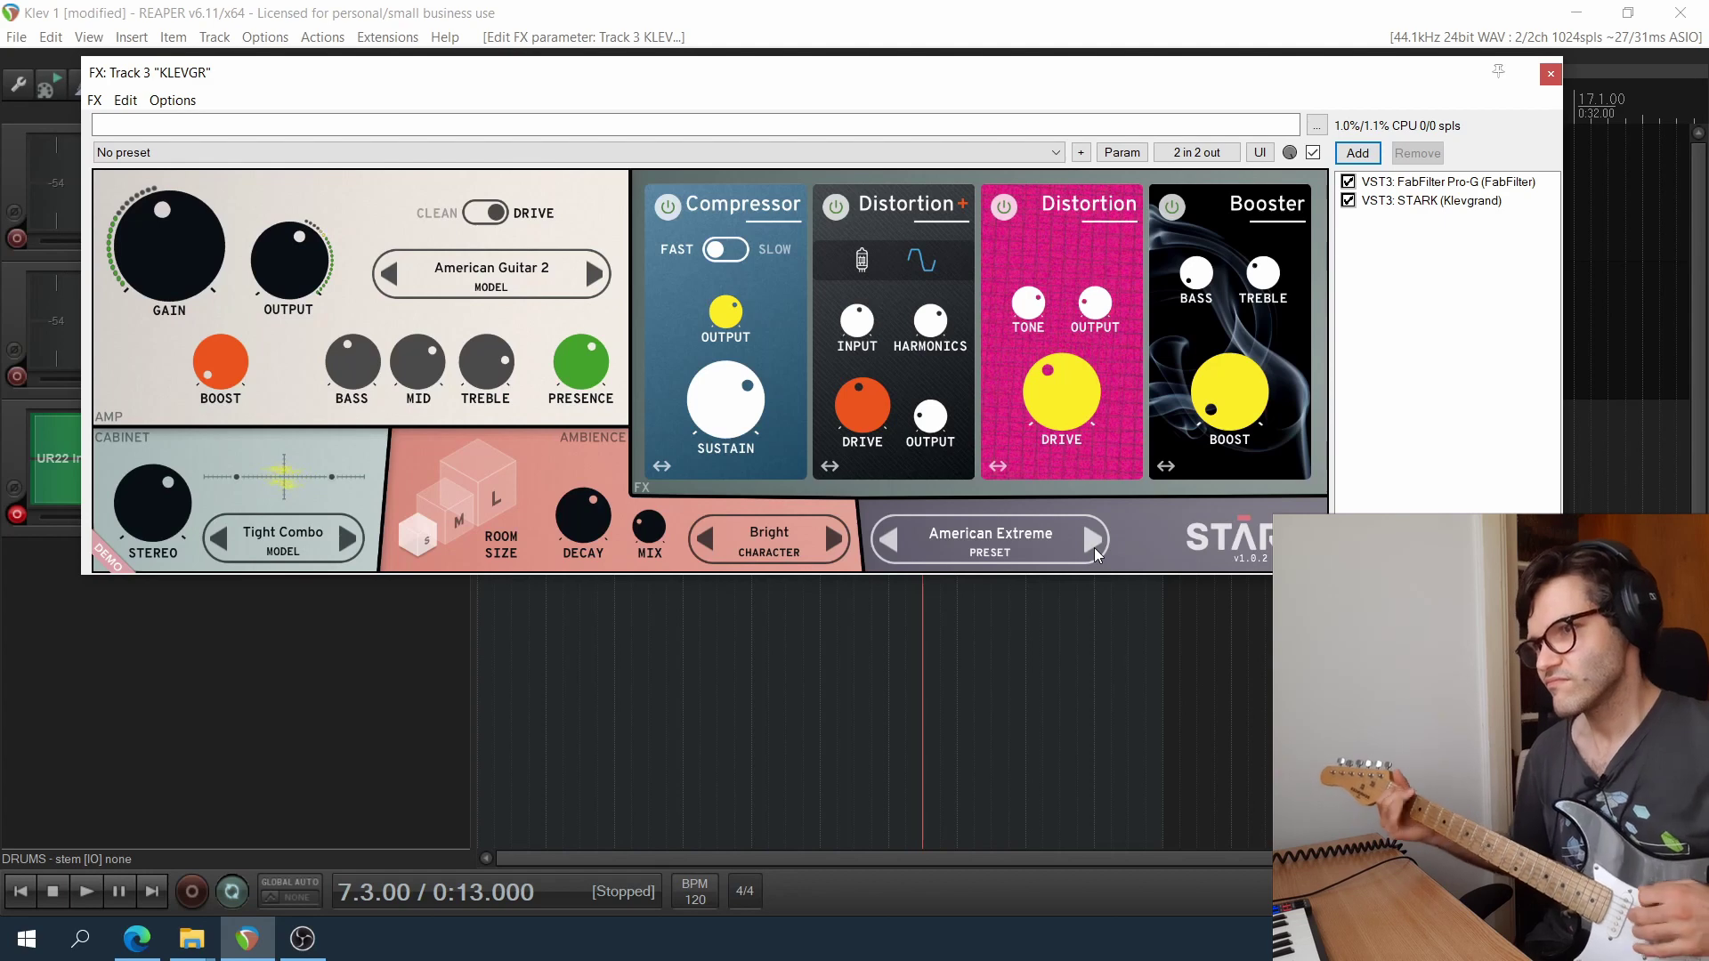
left_click(1095, 551)
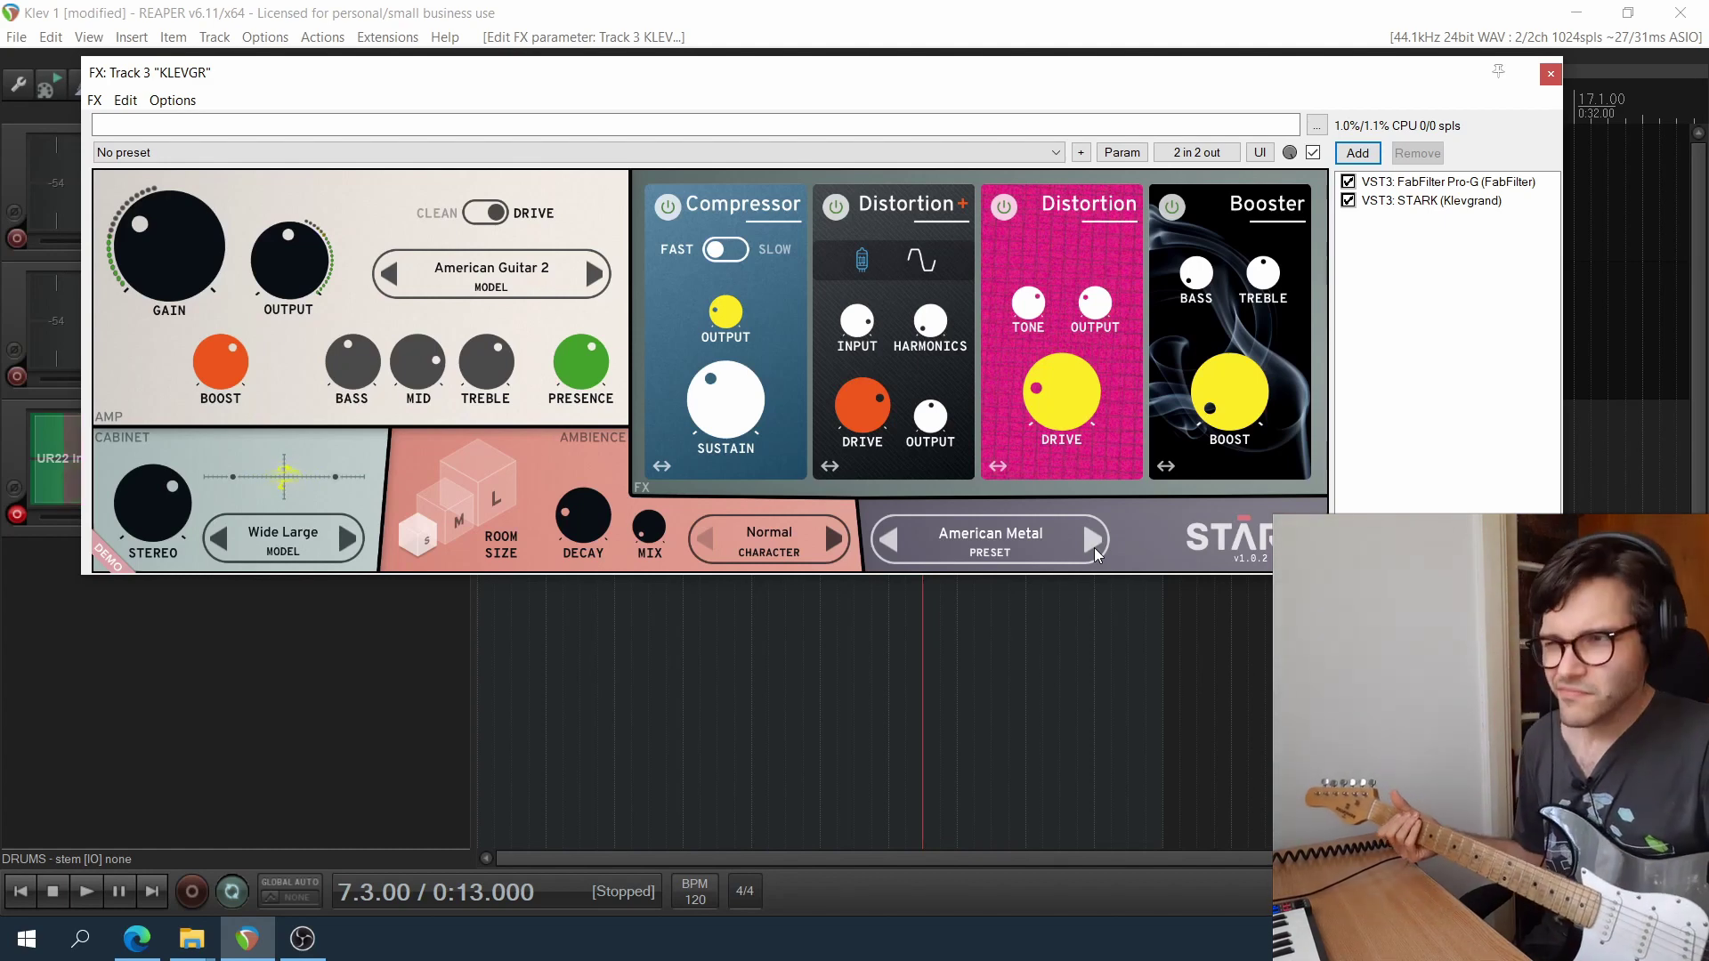
left_click(1094, 544)
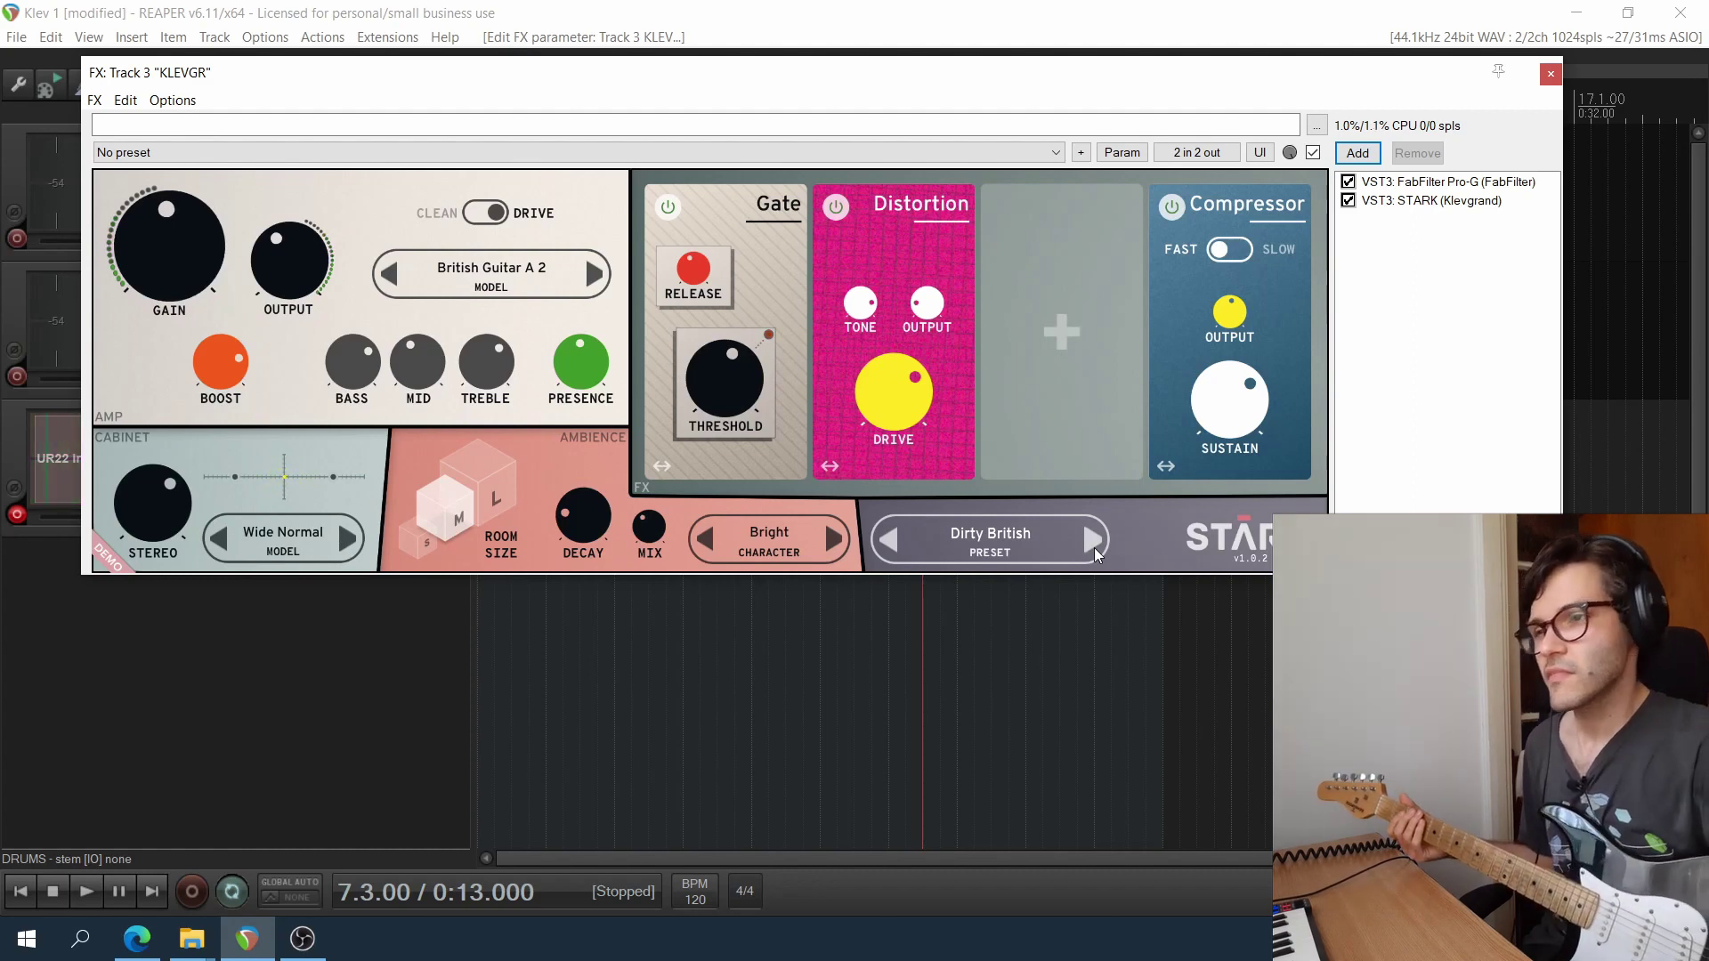
left_click(1096, 552)
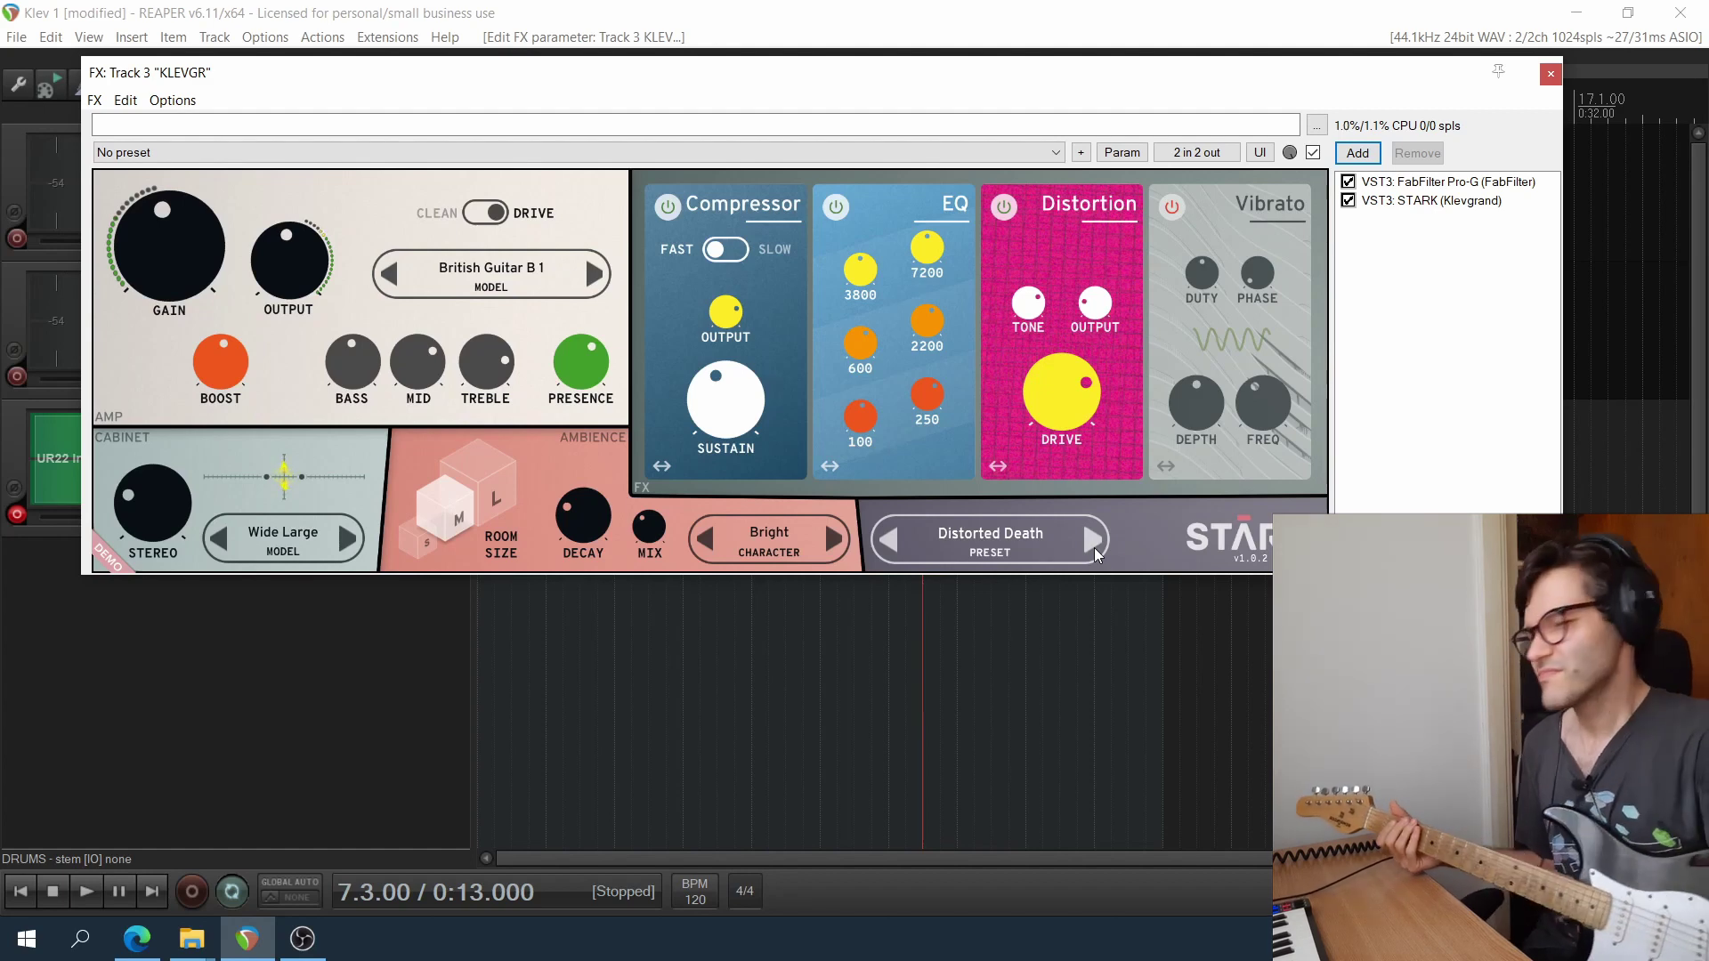
Audition the Guitar Distorted presets Djenty, Extreme Mid Heavy, Extreme Scooped, Old British and Scooped.
left_click(1093, 540)
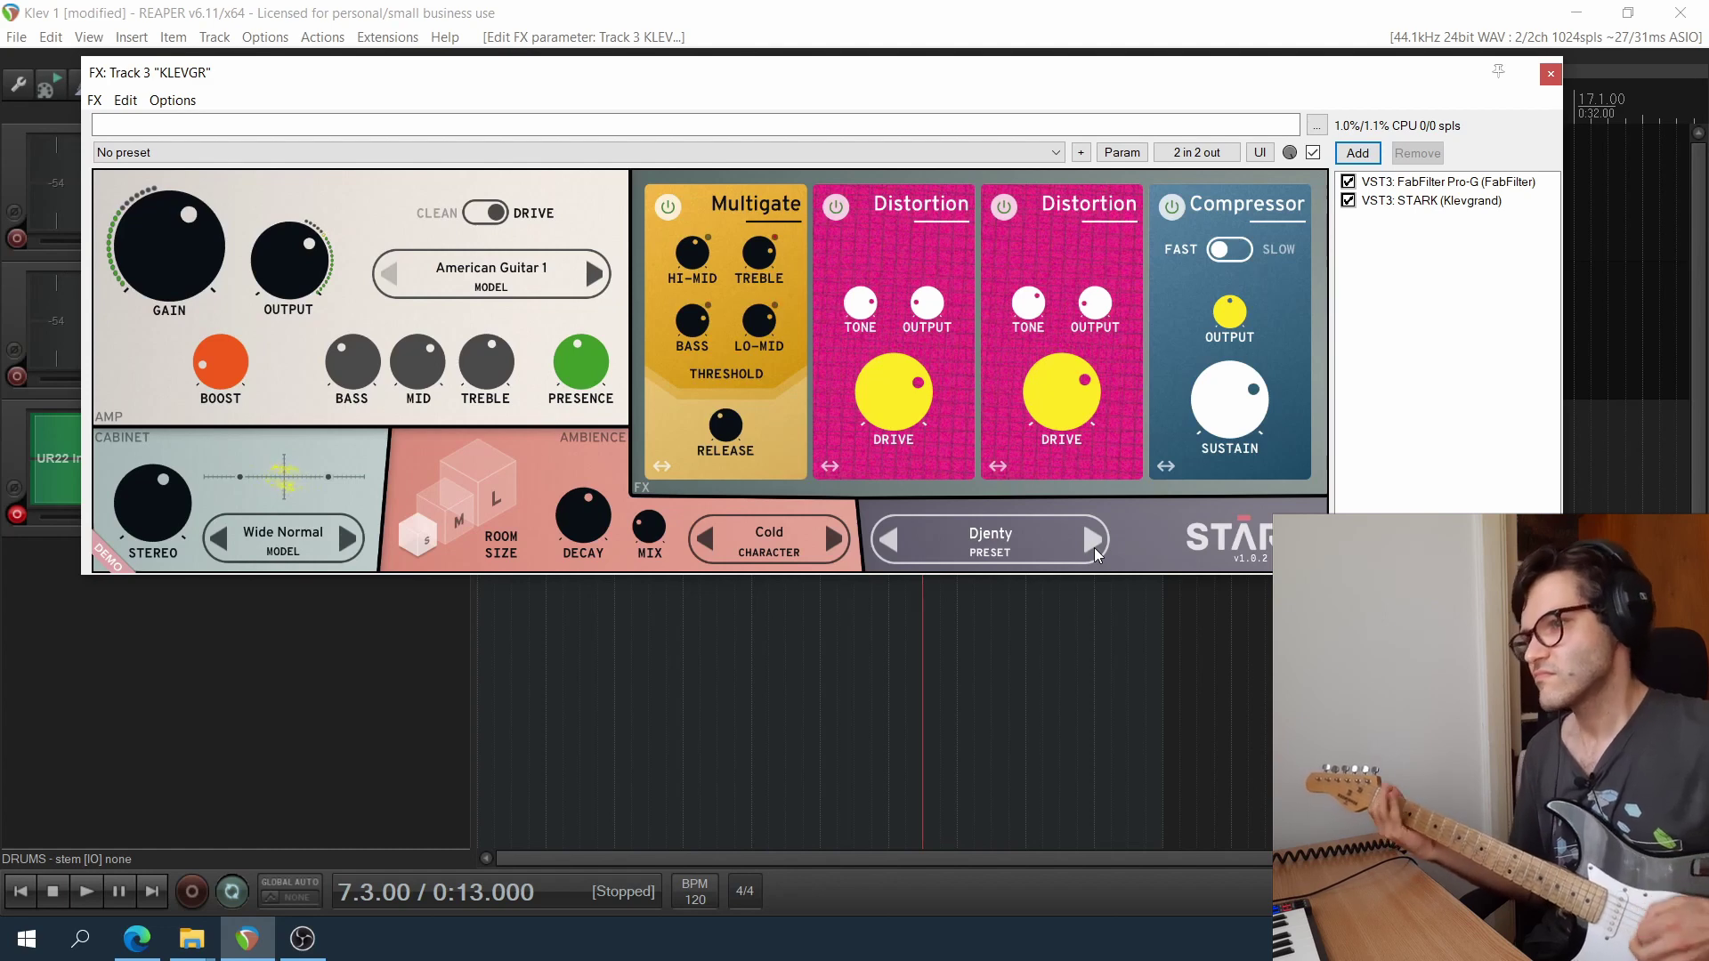
left_click(1093, 540)
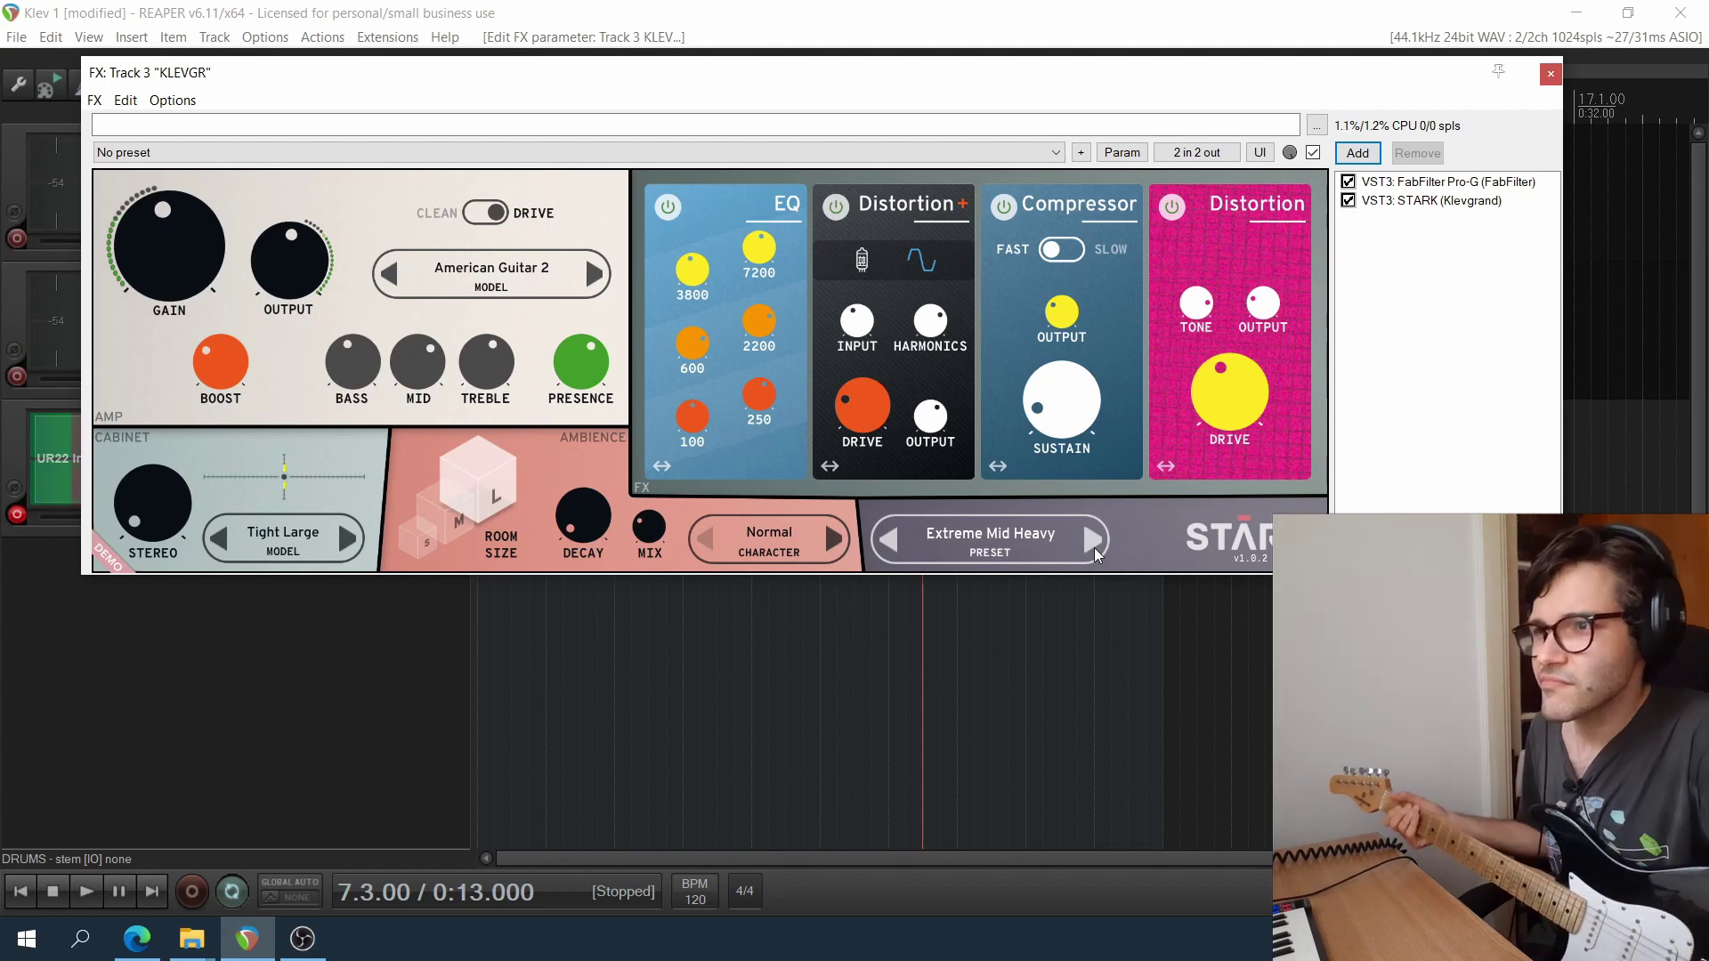
left_click(1095, 552)
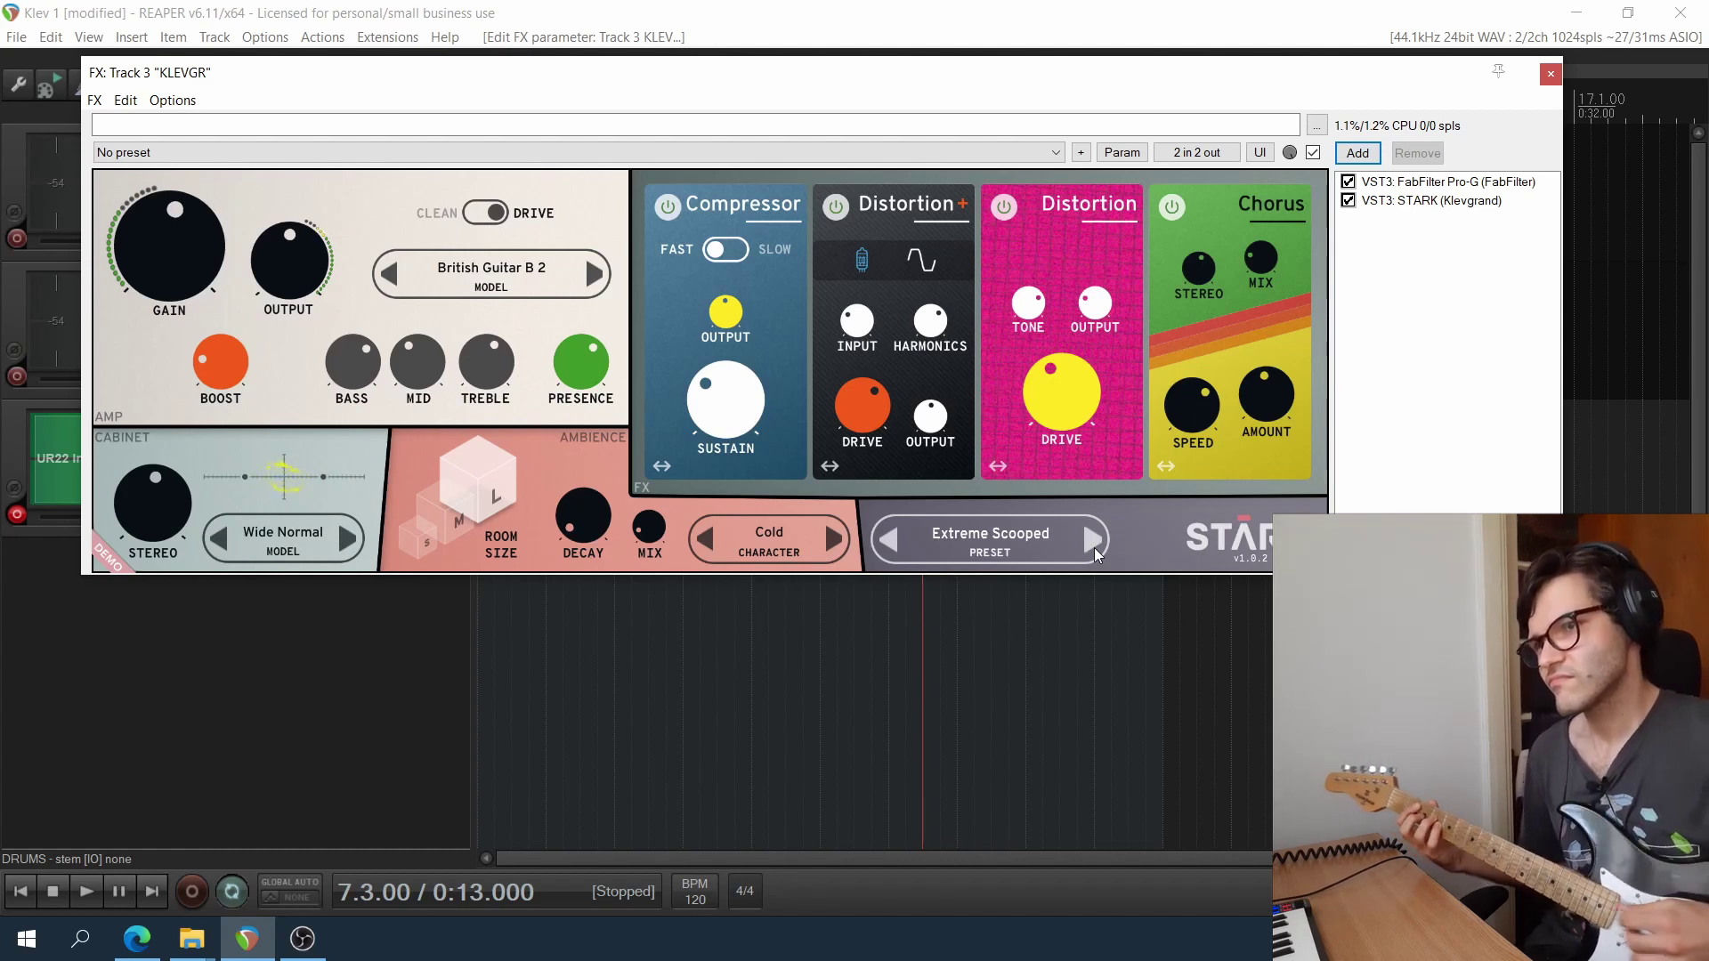
left_click(1093, 538)
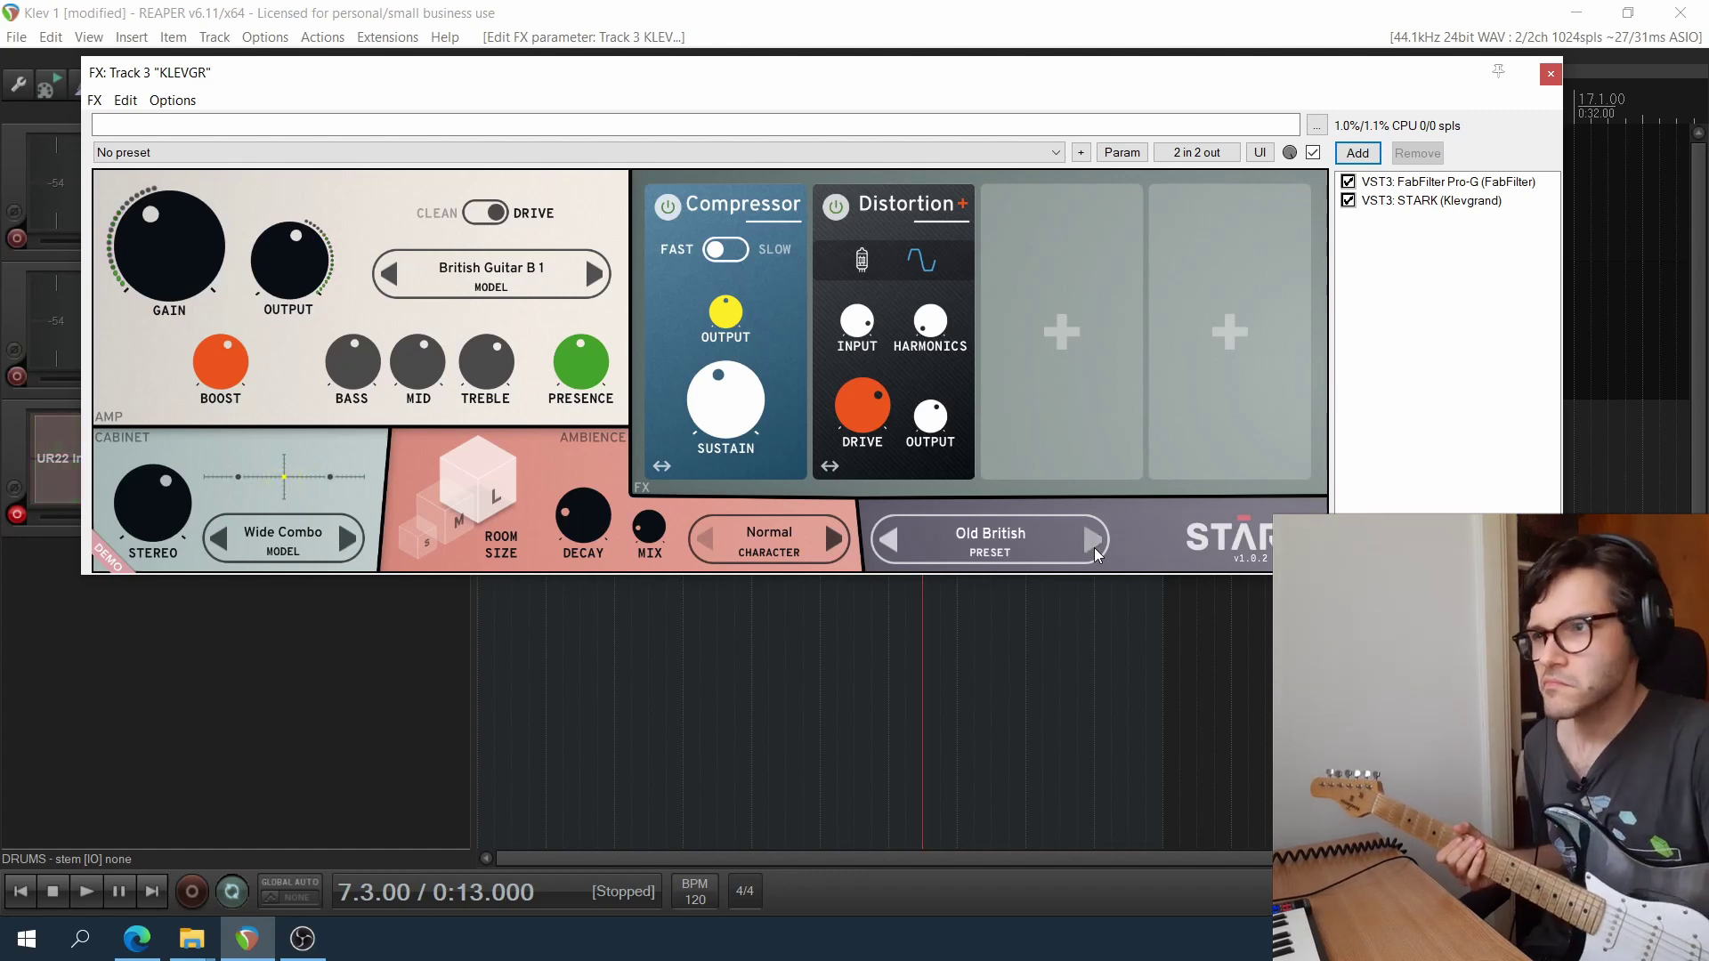
left_click(1092, 540)
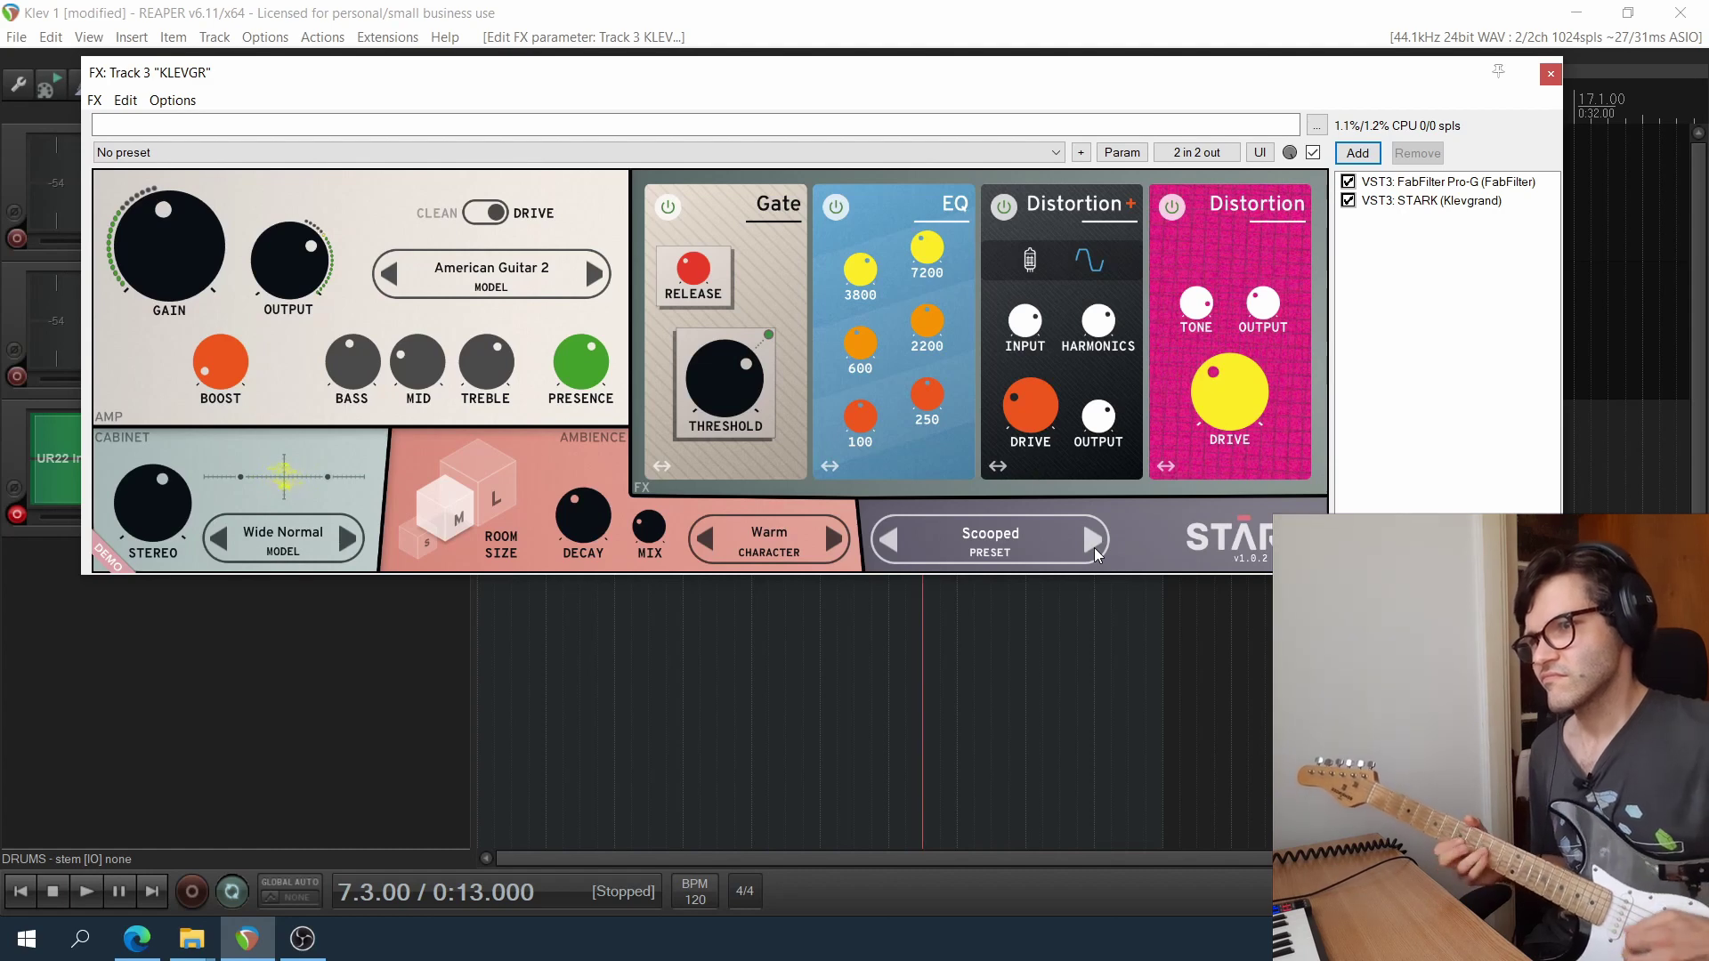
Load the Ambient Pick preset from the Guitar FX category and look through that category's preset list.
left_click(1095, 551)
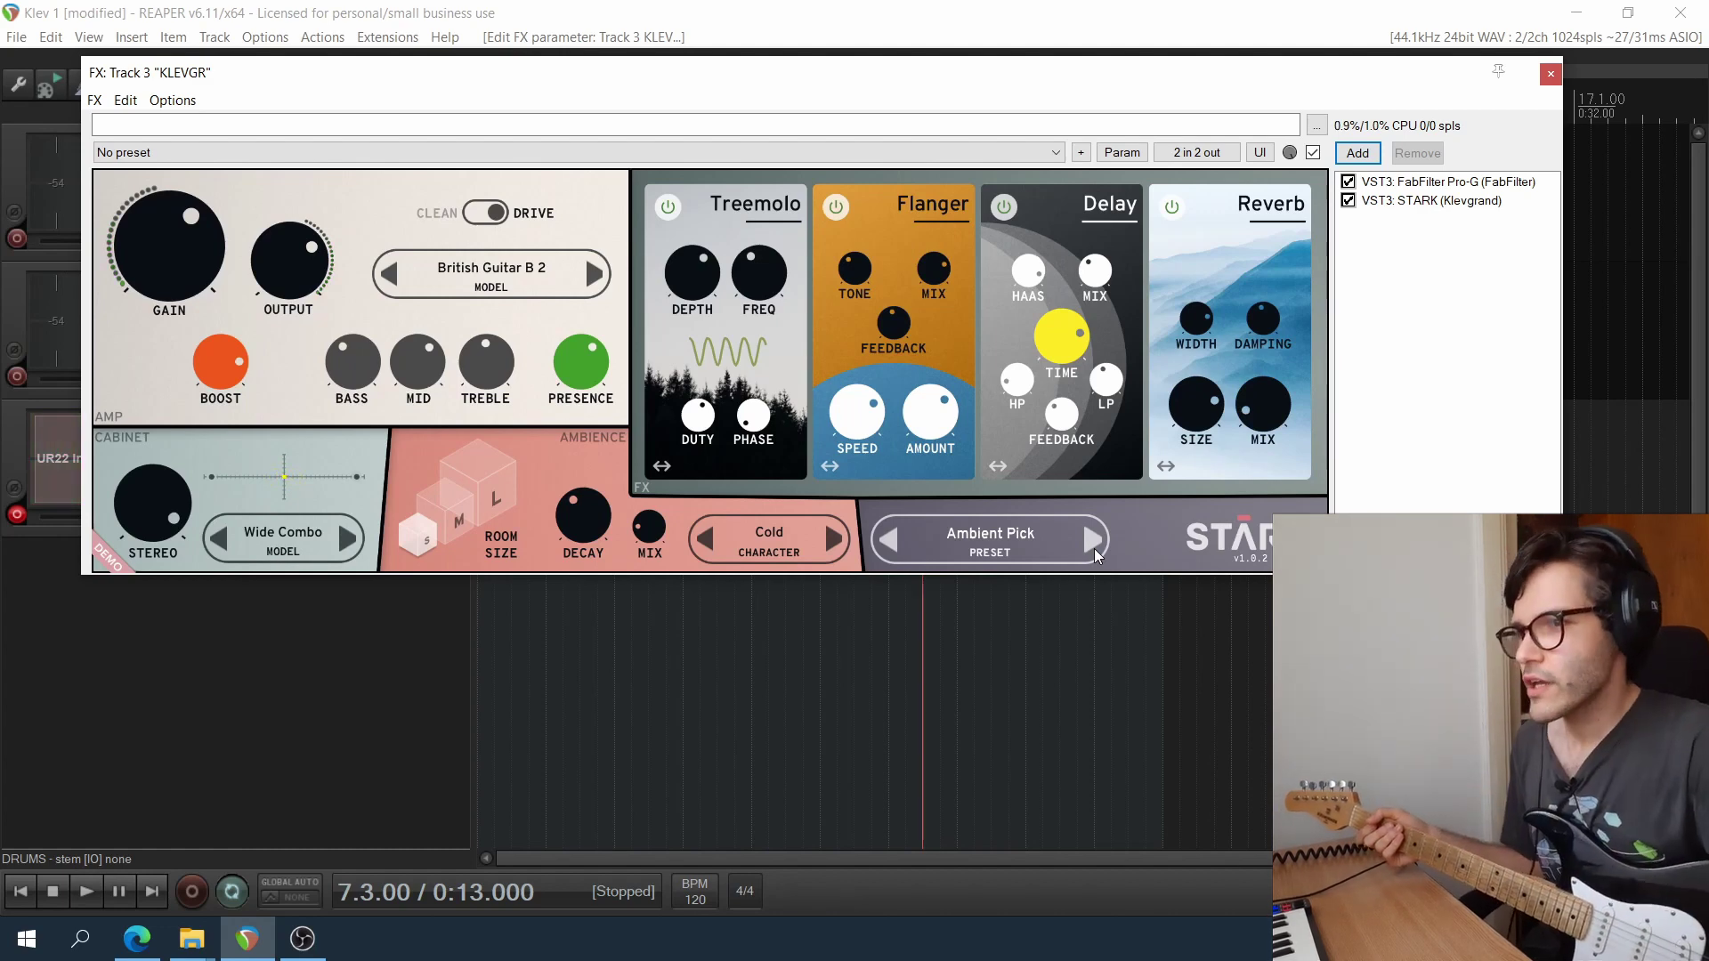
left_click(1048, 540)
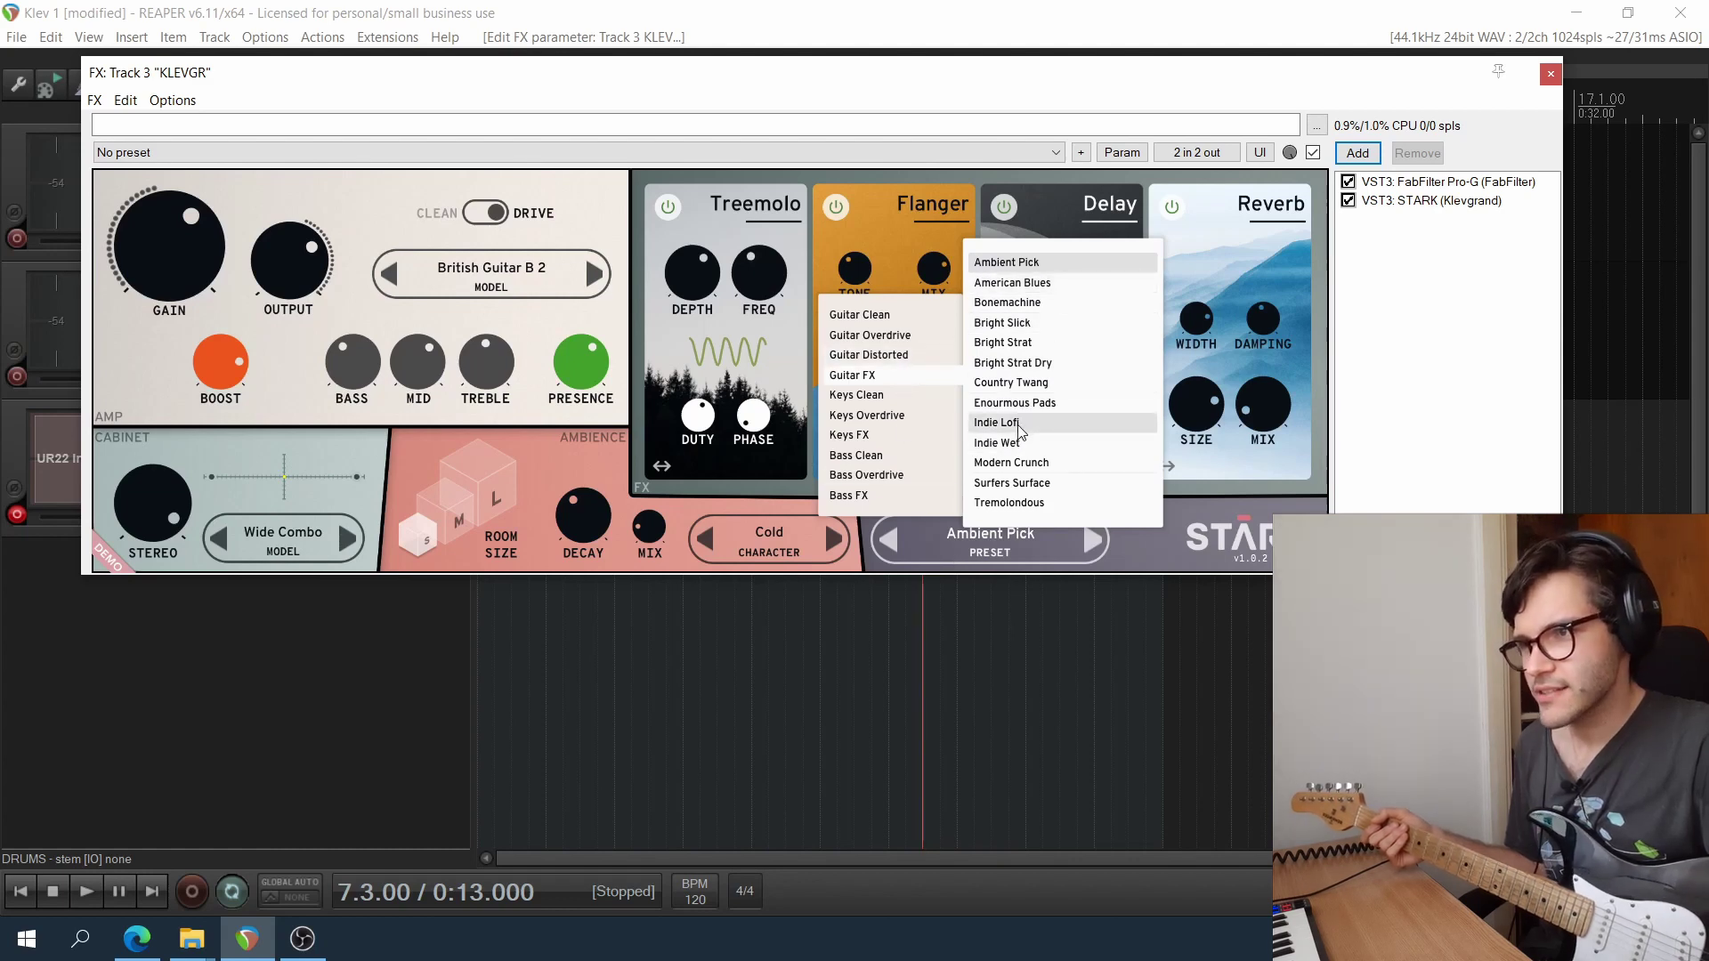
left_click(938, 551)
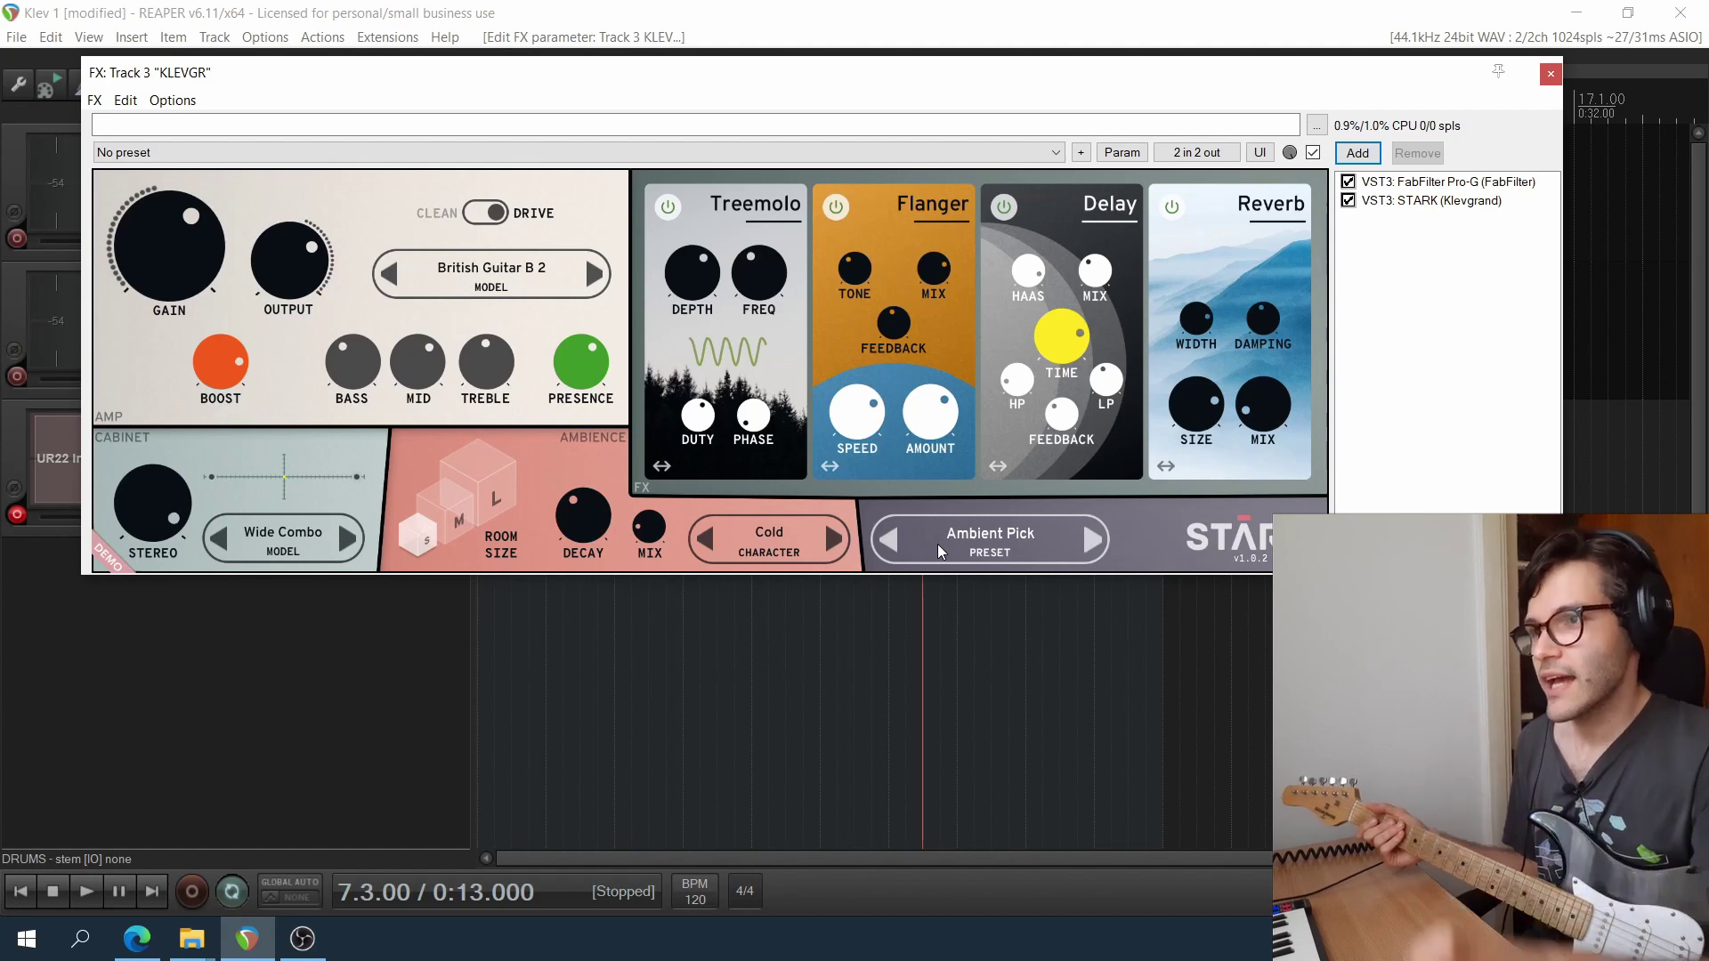
Reload the original Ambient Pick preset by stepping back one preset and forward again, discarding its modified settings.
left_click_drag(1018, 271, 1015, 502)
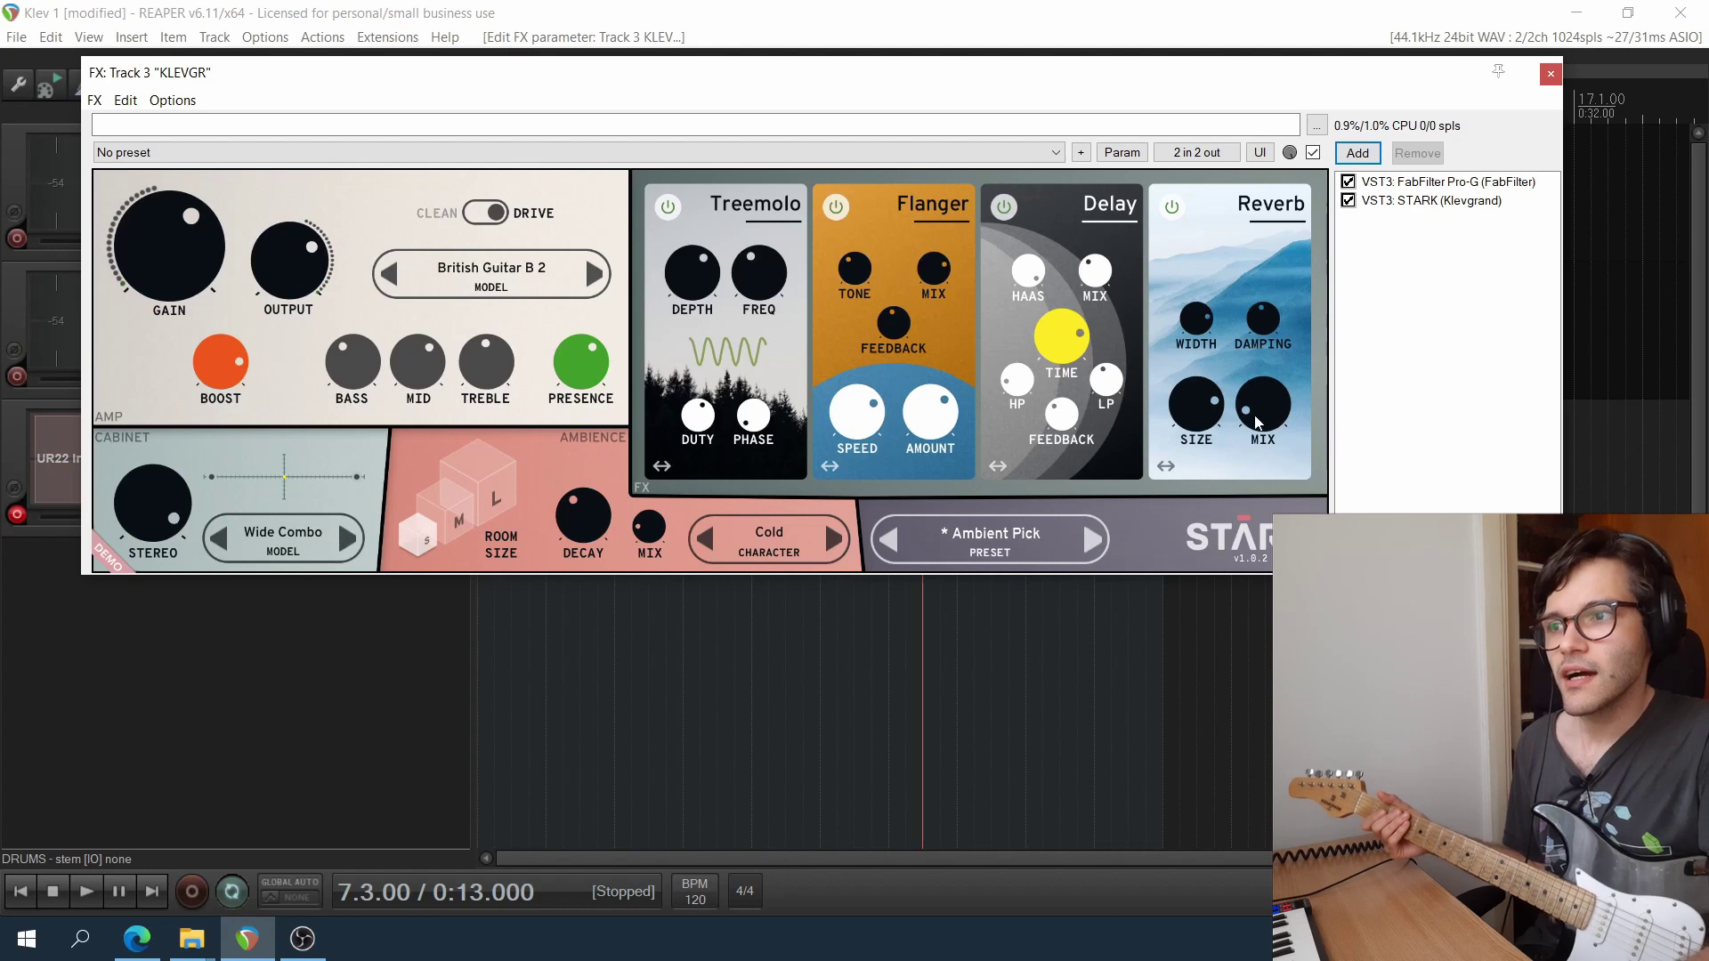
mouse_move(1194, 292)
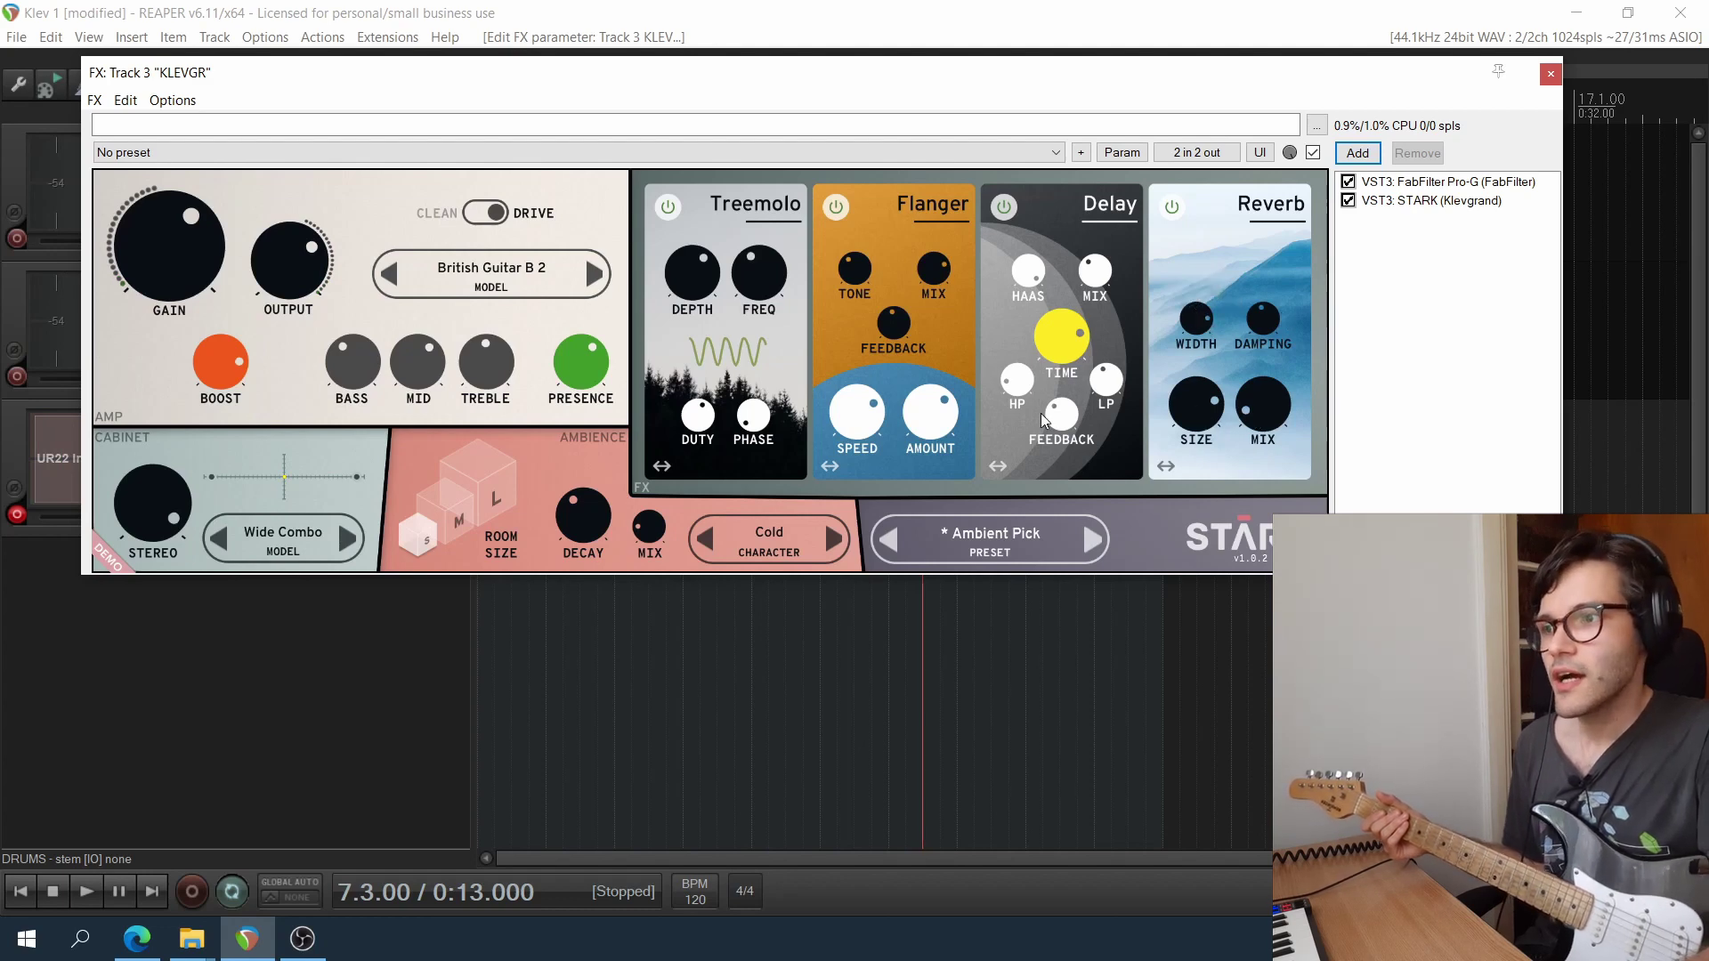
left_click(899, 534)
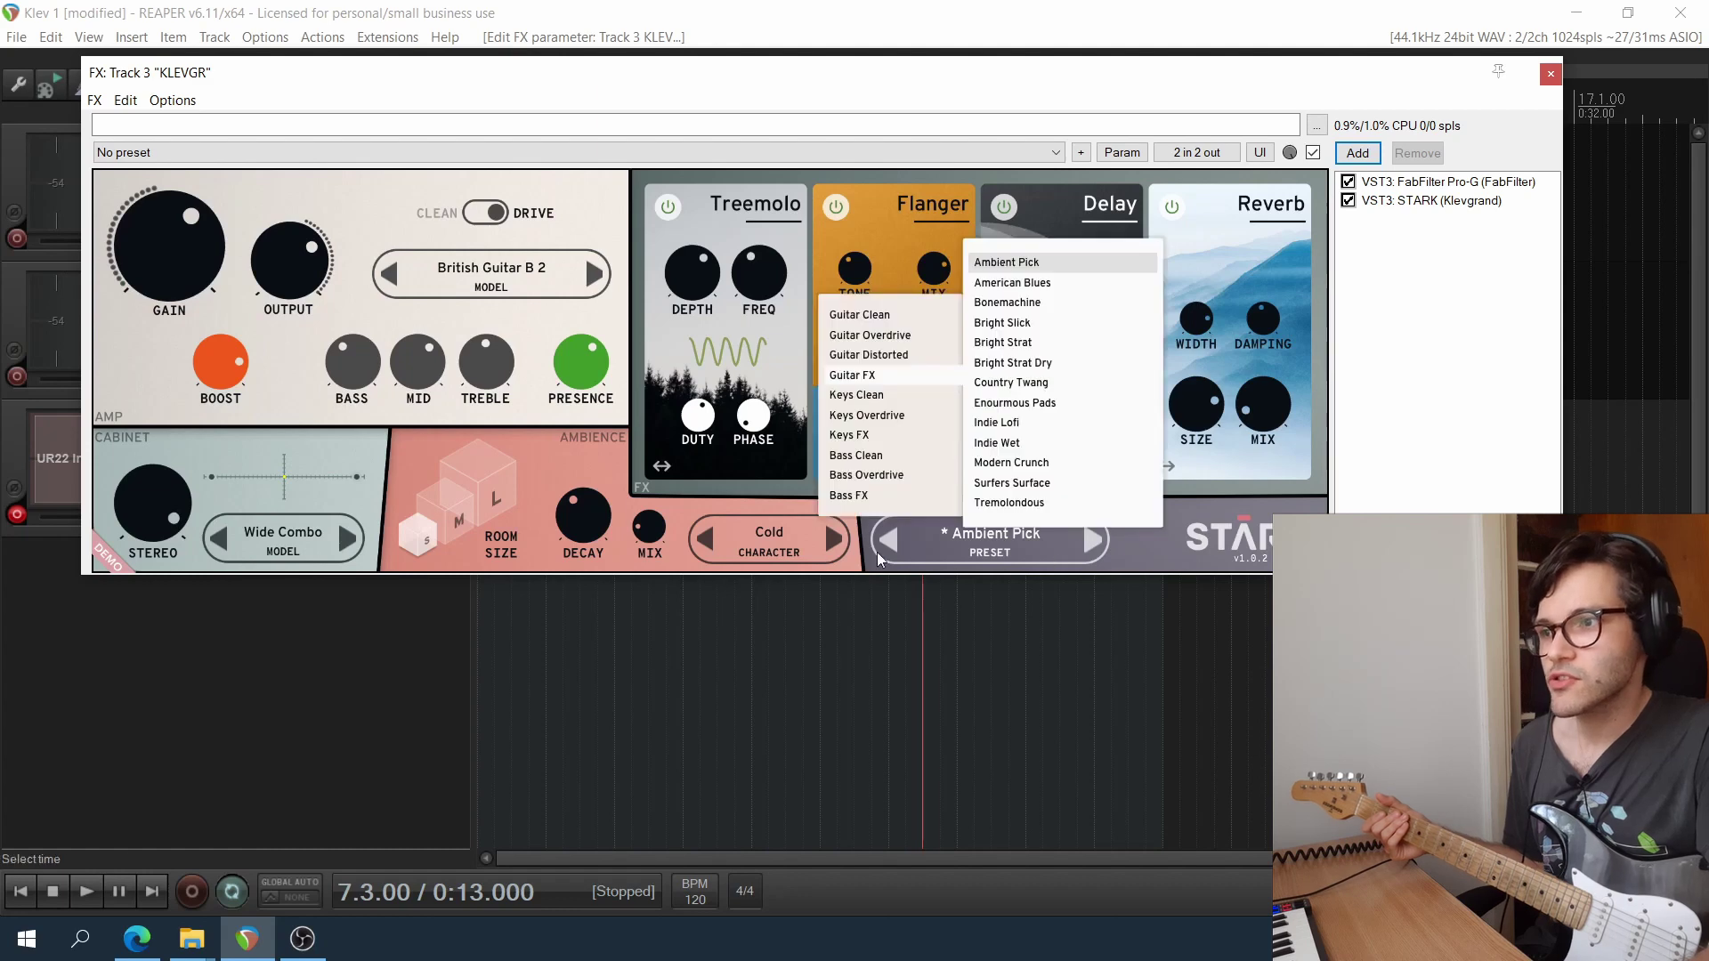
left_click(888, 546)
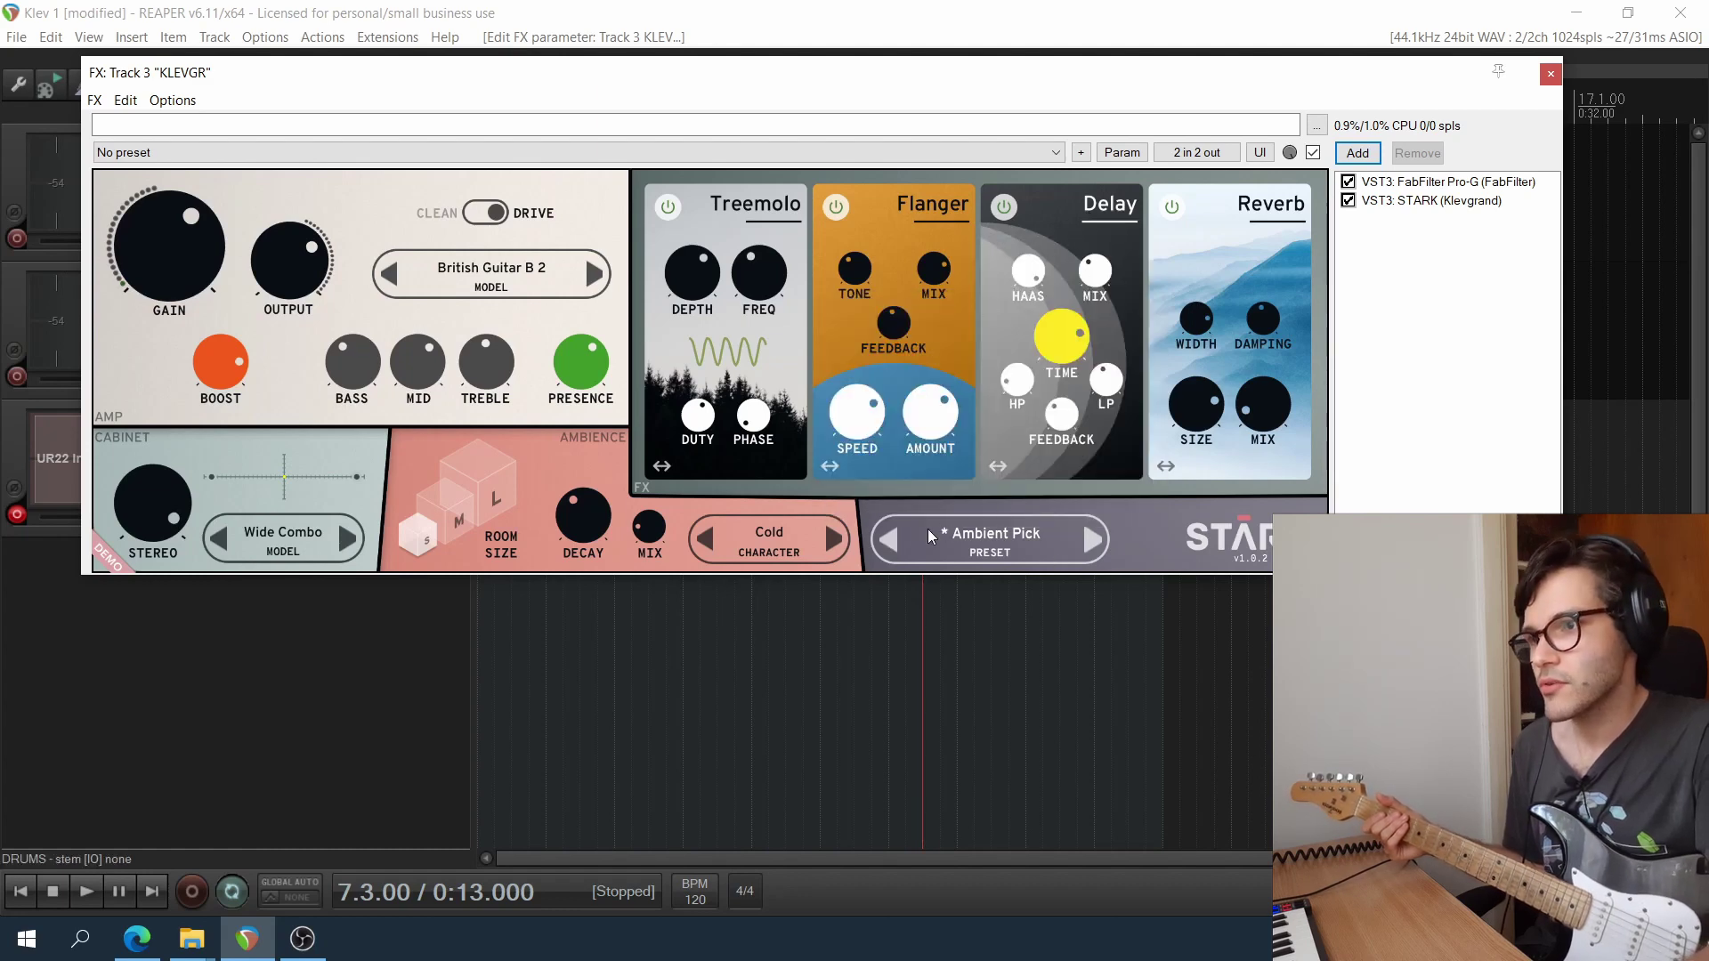
left_click(894, 539)
left_click(1093, 545)
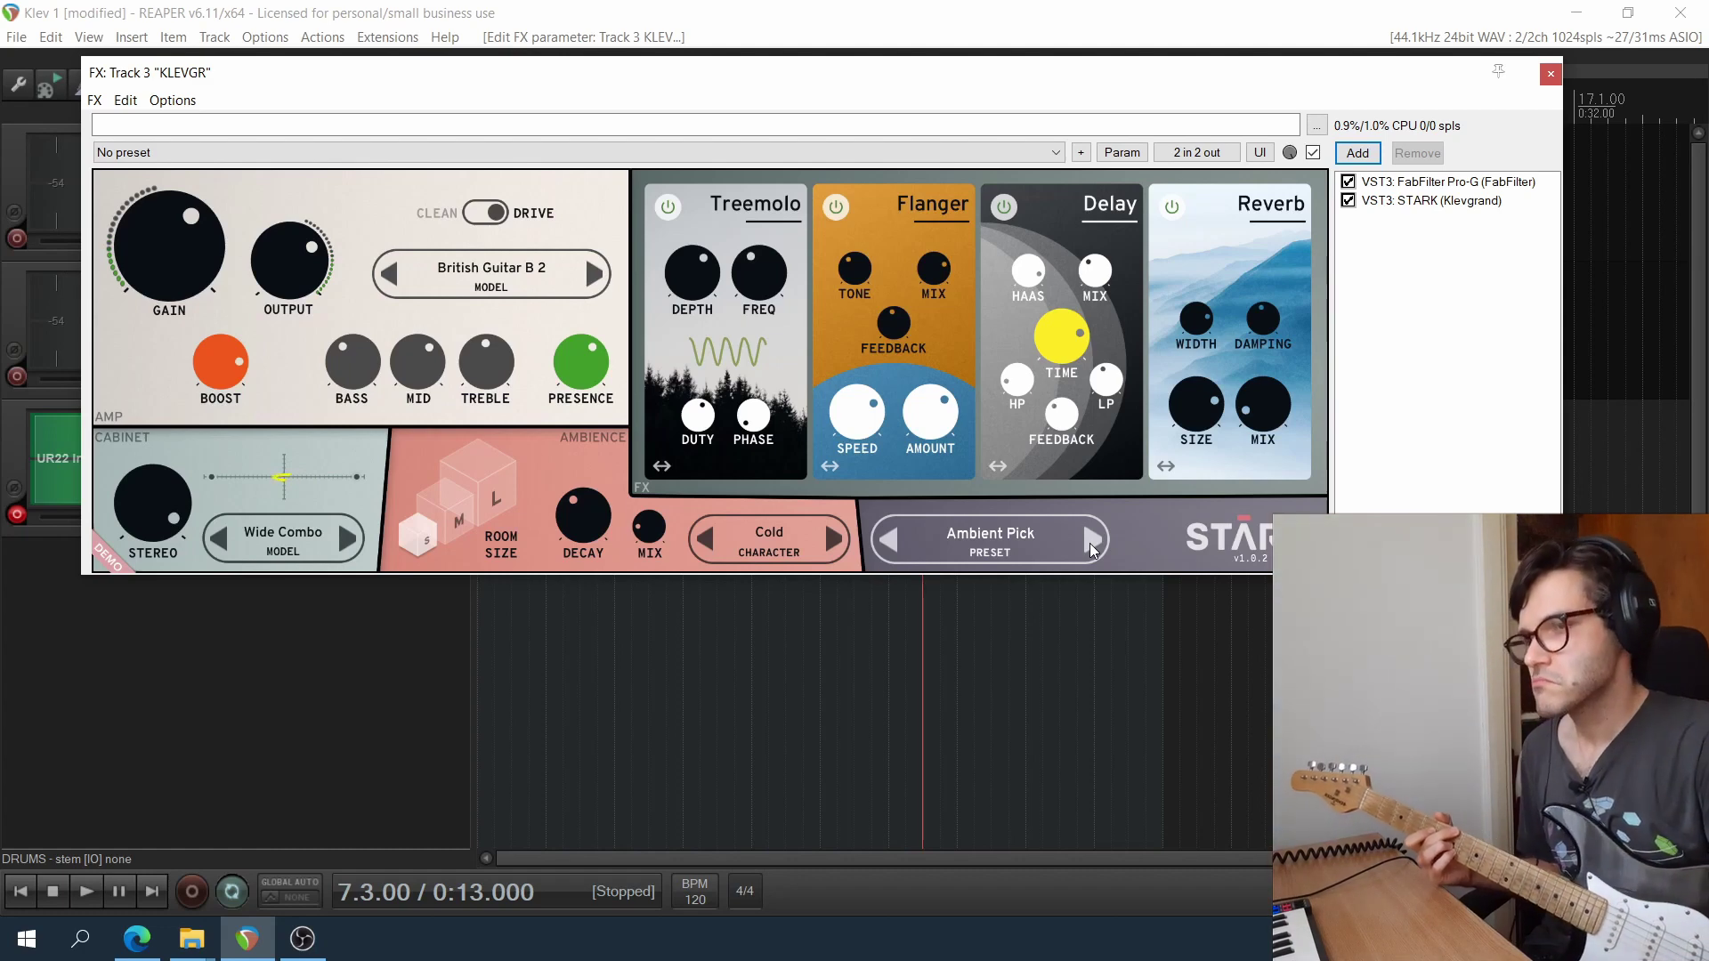
Audition the Guitar FX presets American Blues and Bonemachine, adjusting the tremolo's depth and frequency in Bonemachine.
left_click(1092, 541)
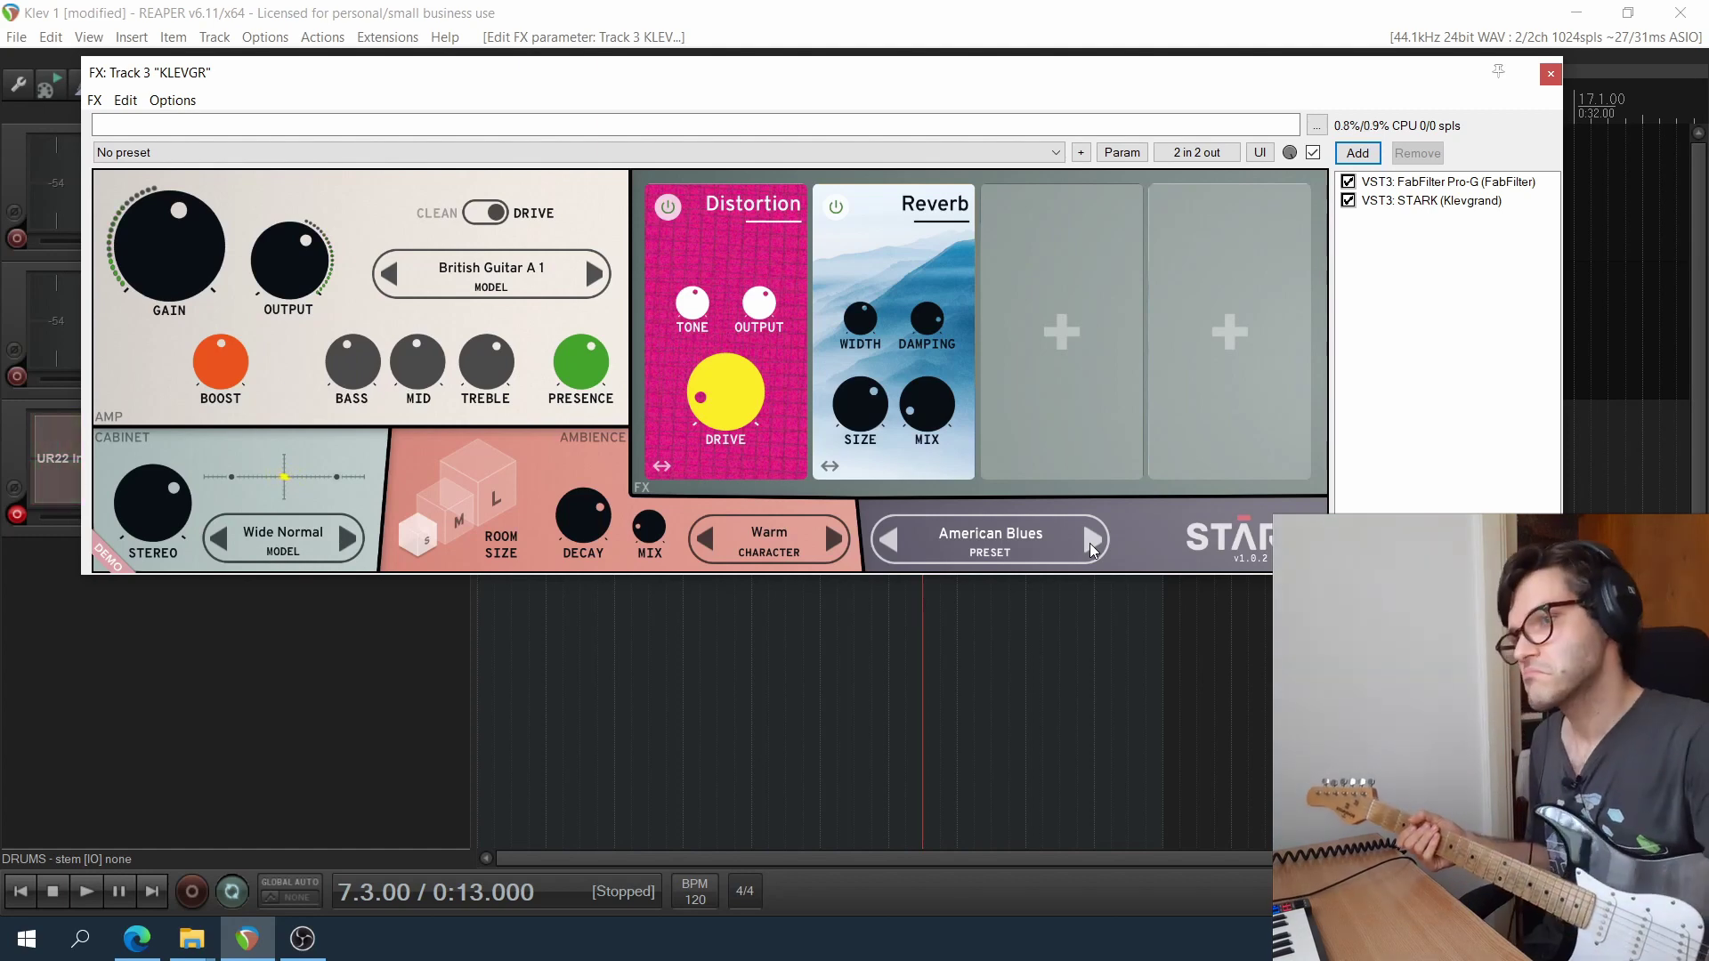
left_click(1093, 541)
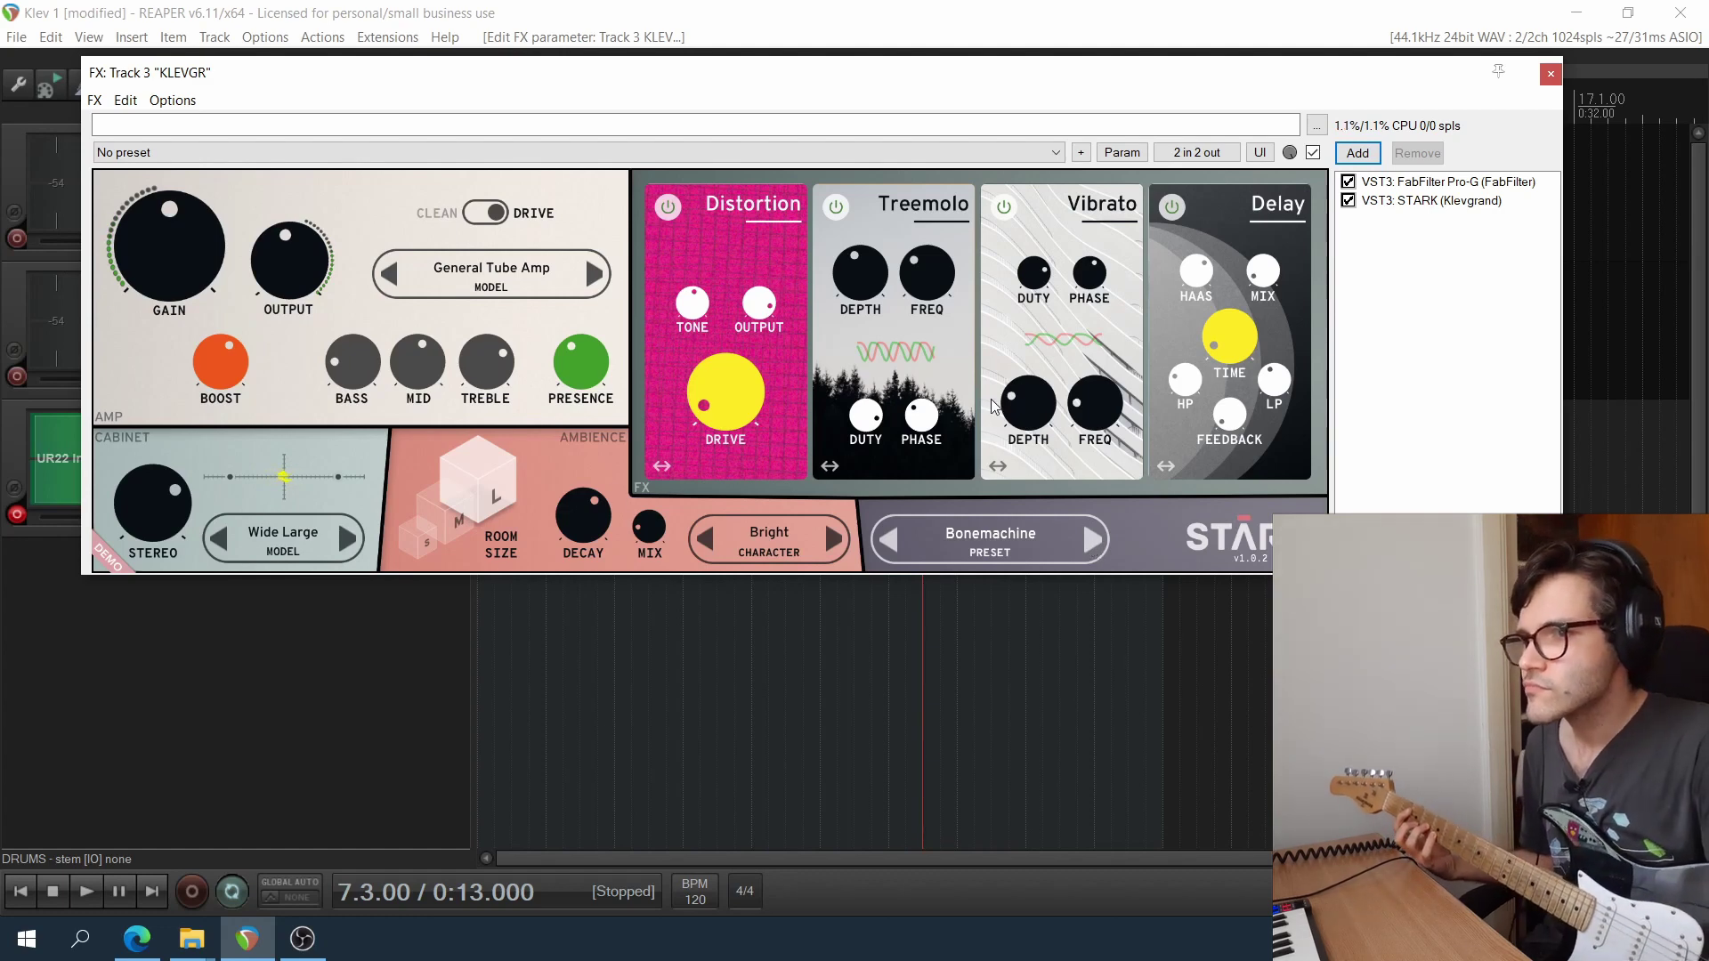
left_click(873, 289)
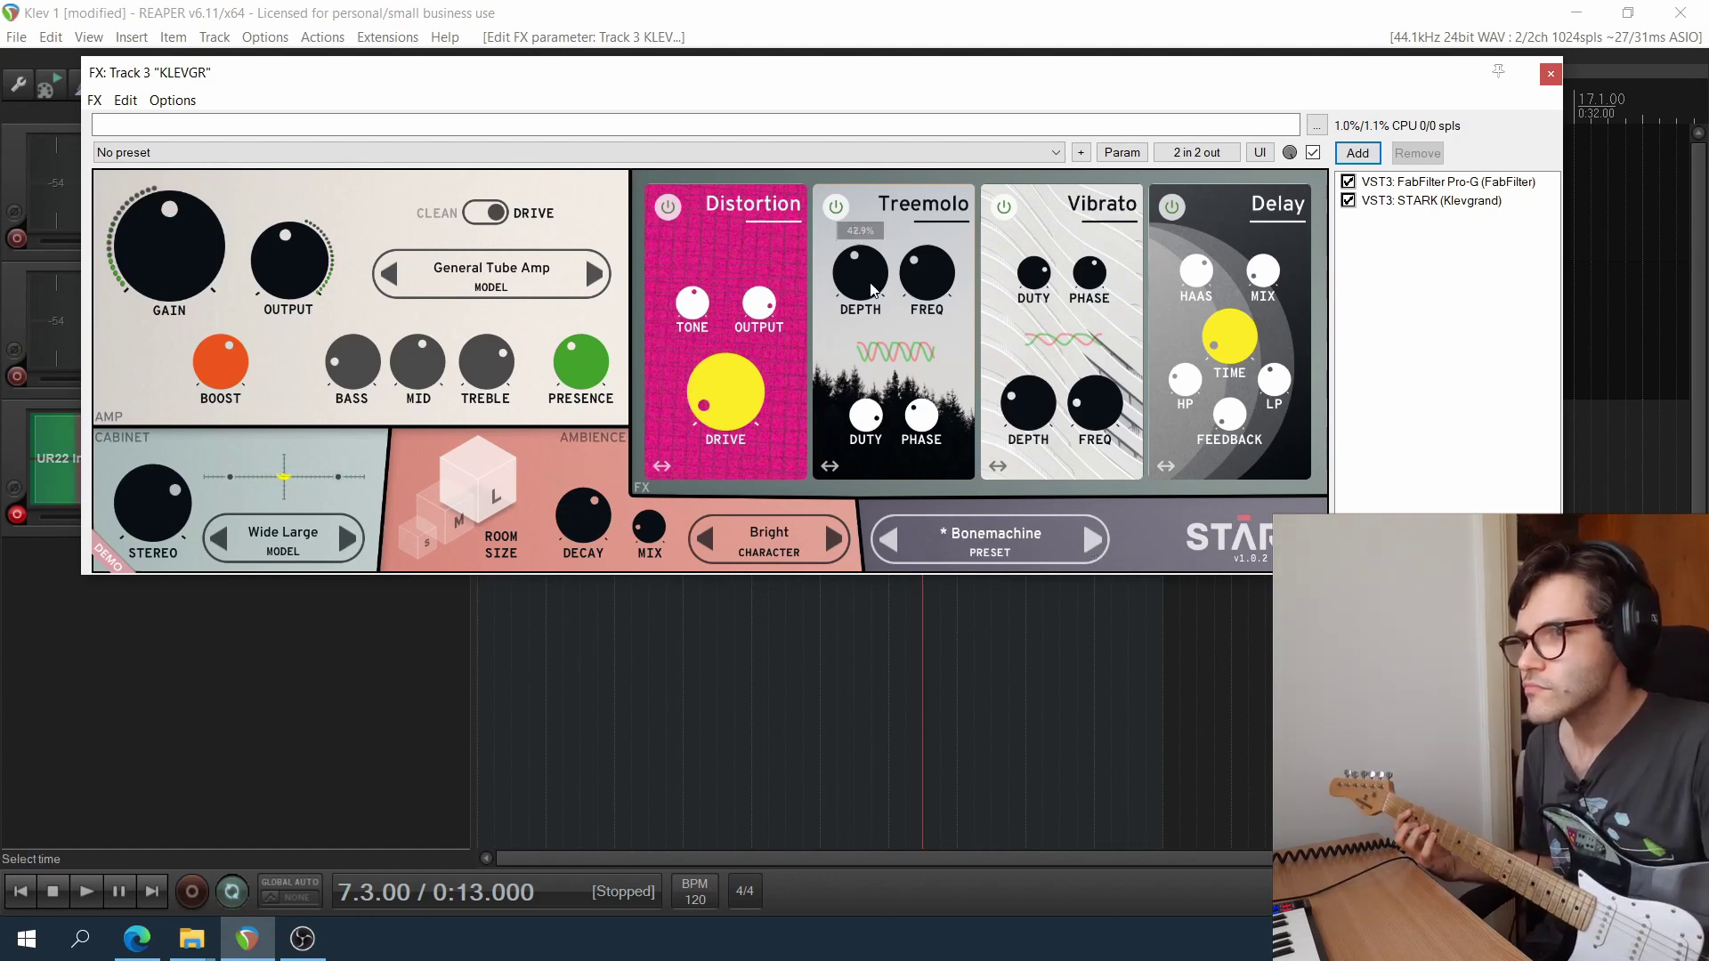
left_click_drag(870, 290, 910, 299)
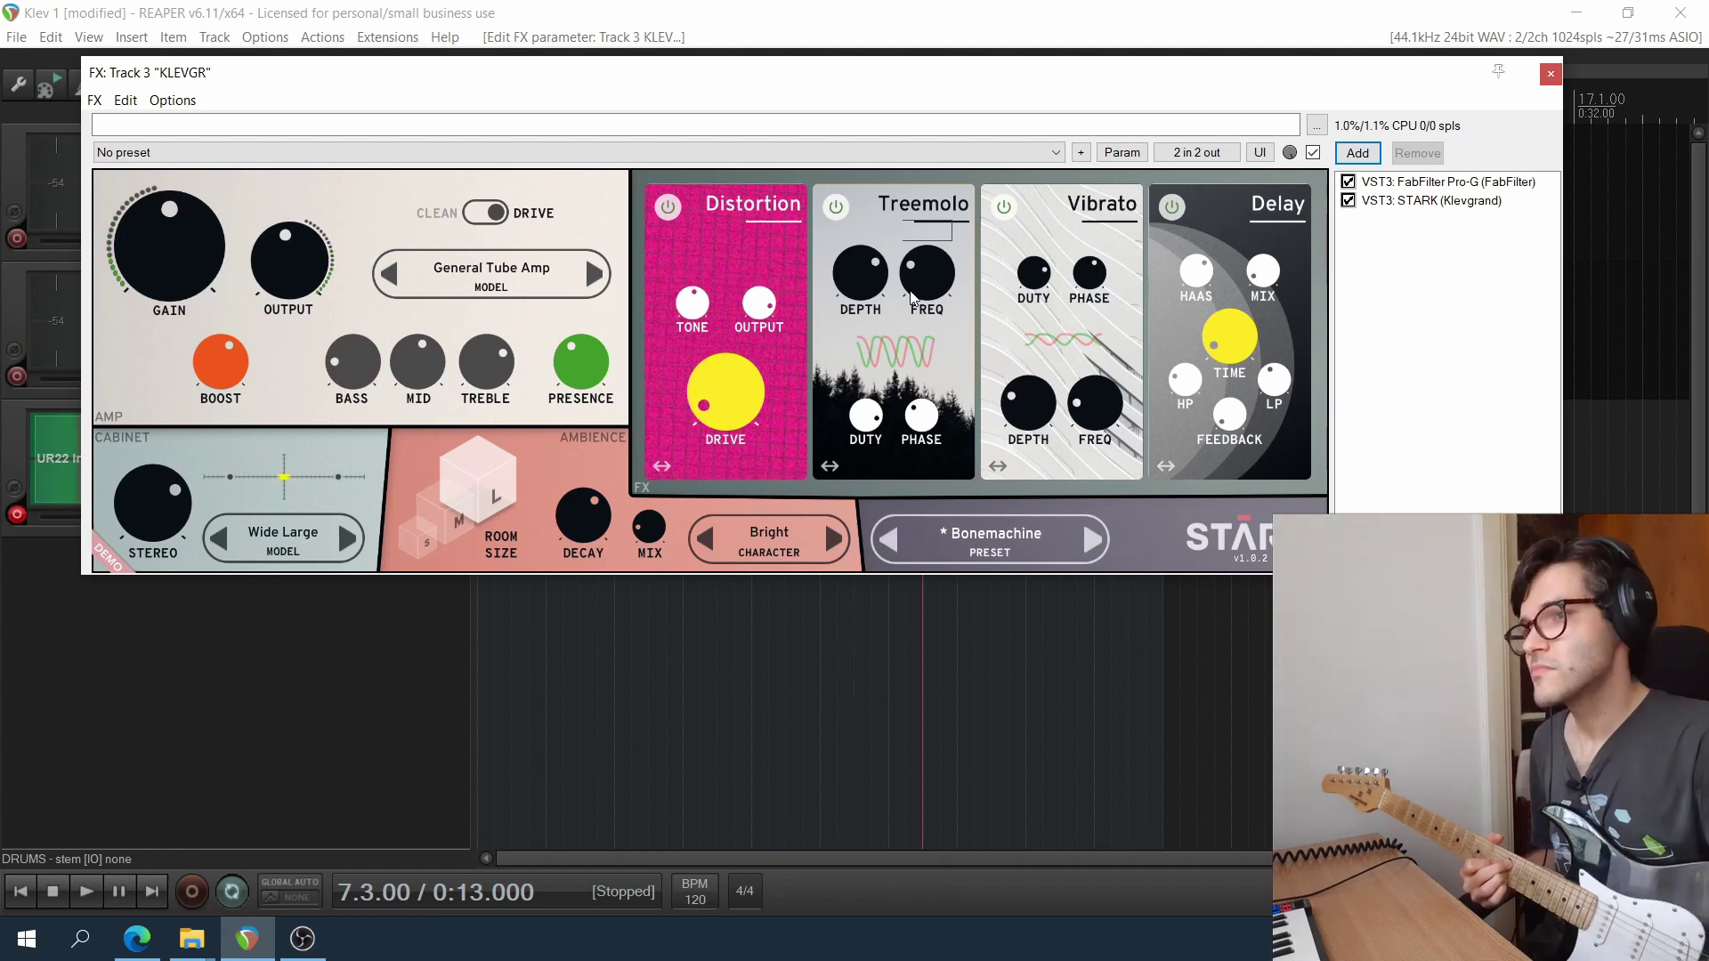
Audition the Guitar FX presets Bright Slick, Bright Strat, Bright Strat Dry and Country Twang.
left_click(1085, 546)
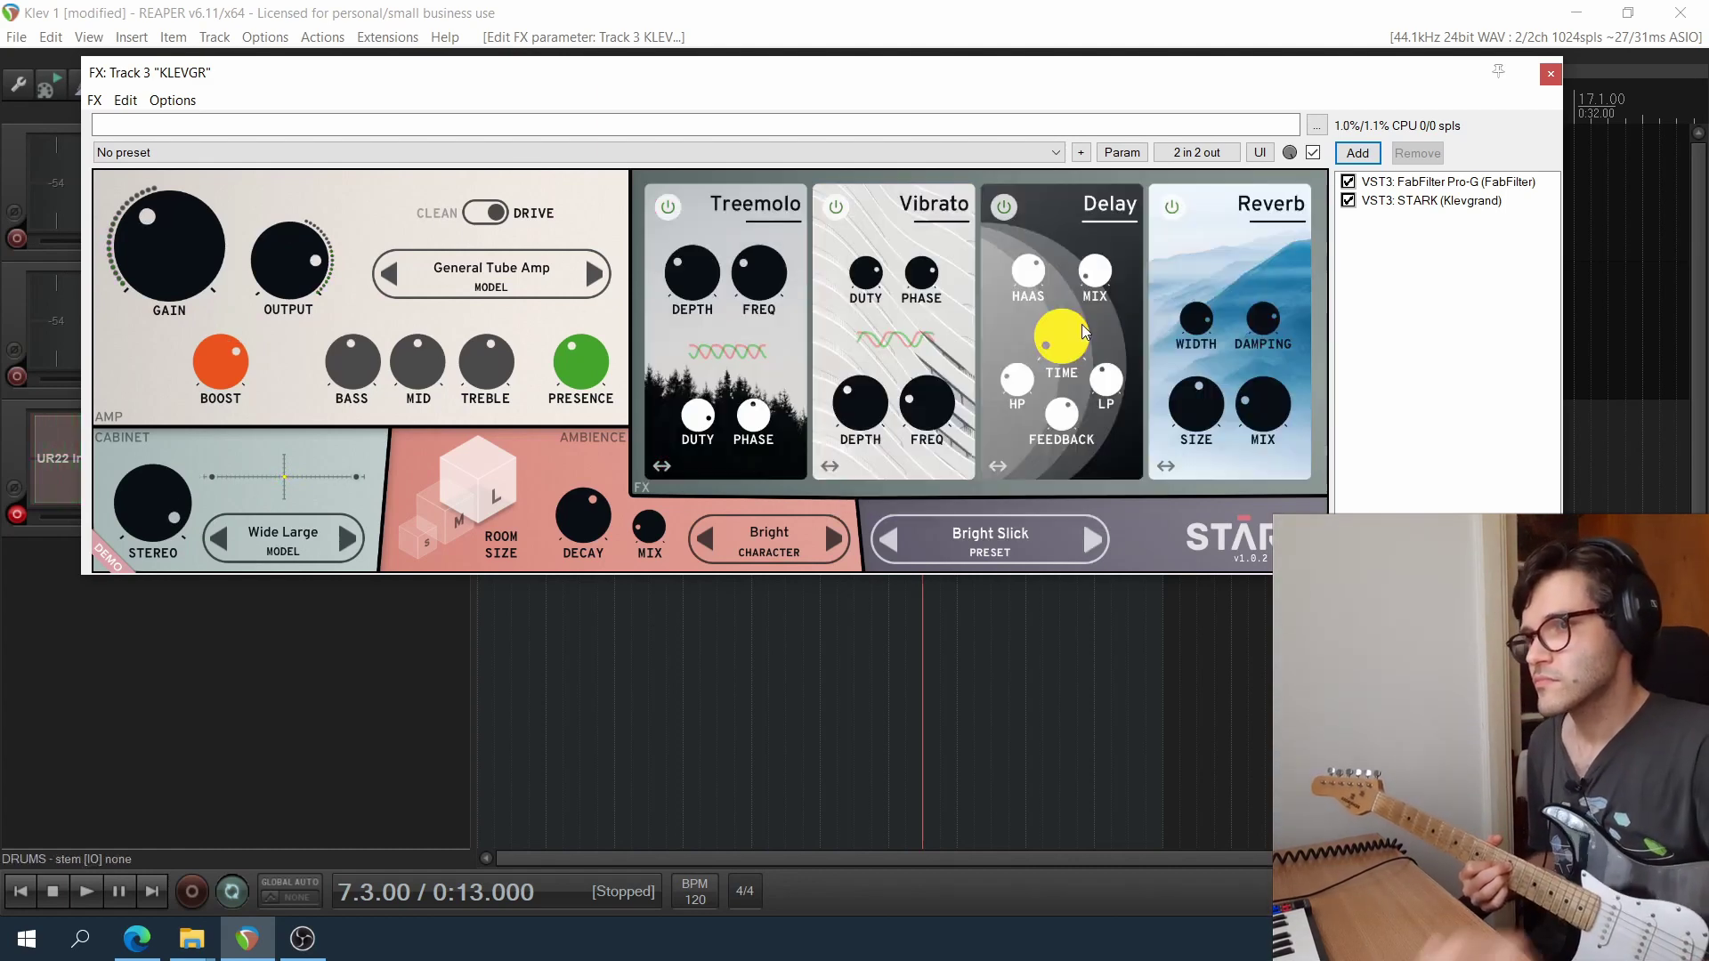
left_click(1081, 324)
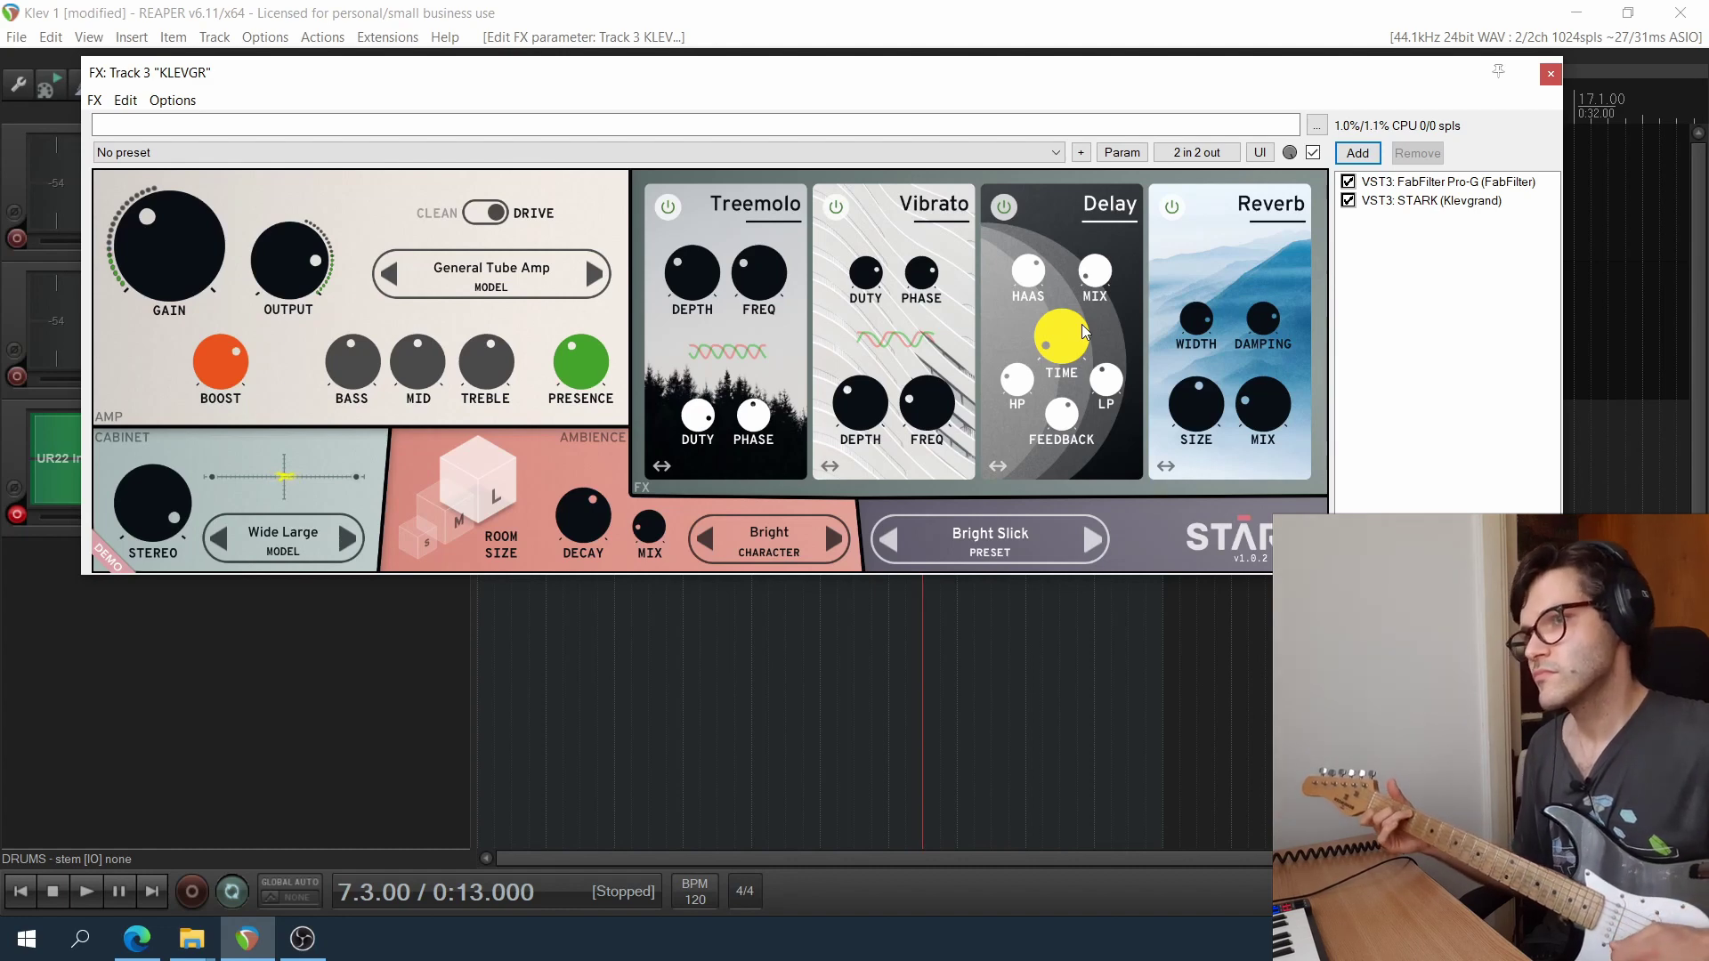
left_click(1091, 537)
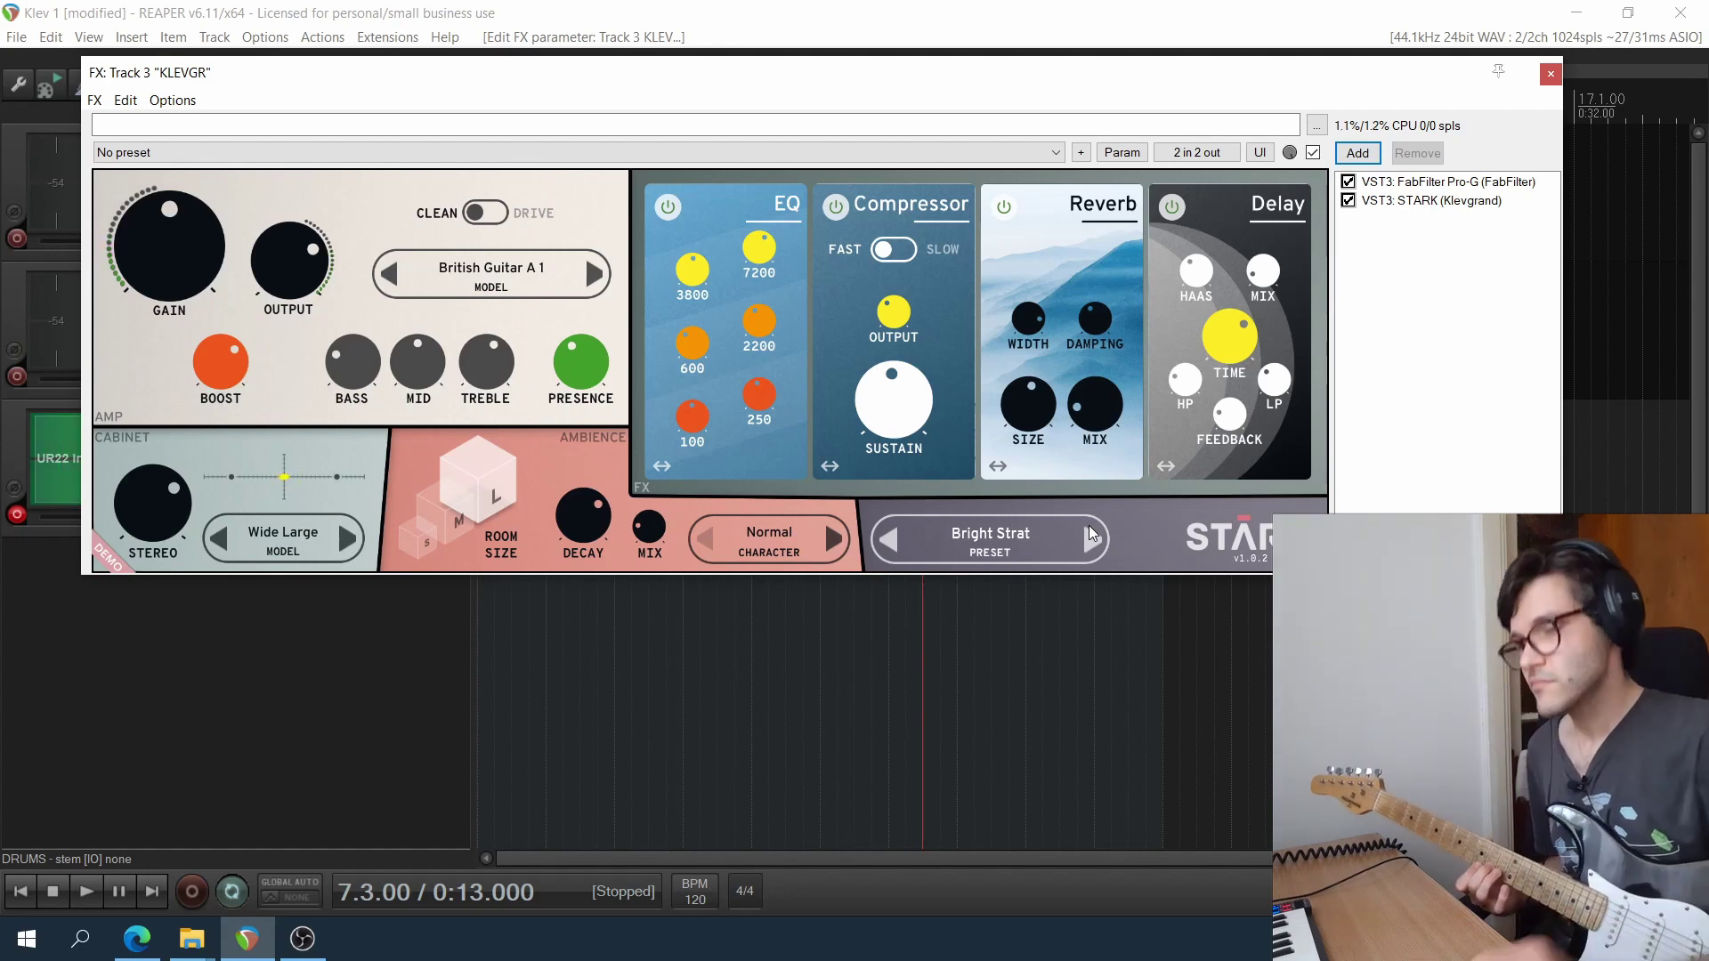
left_click(1101, 549)
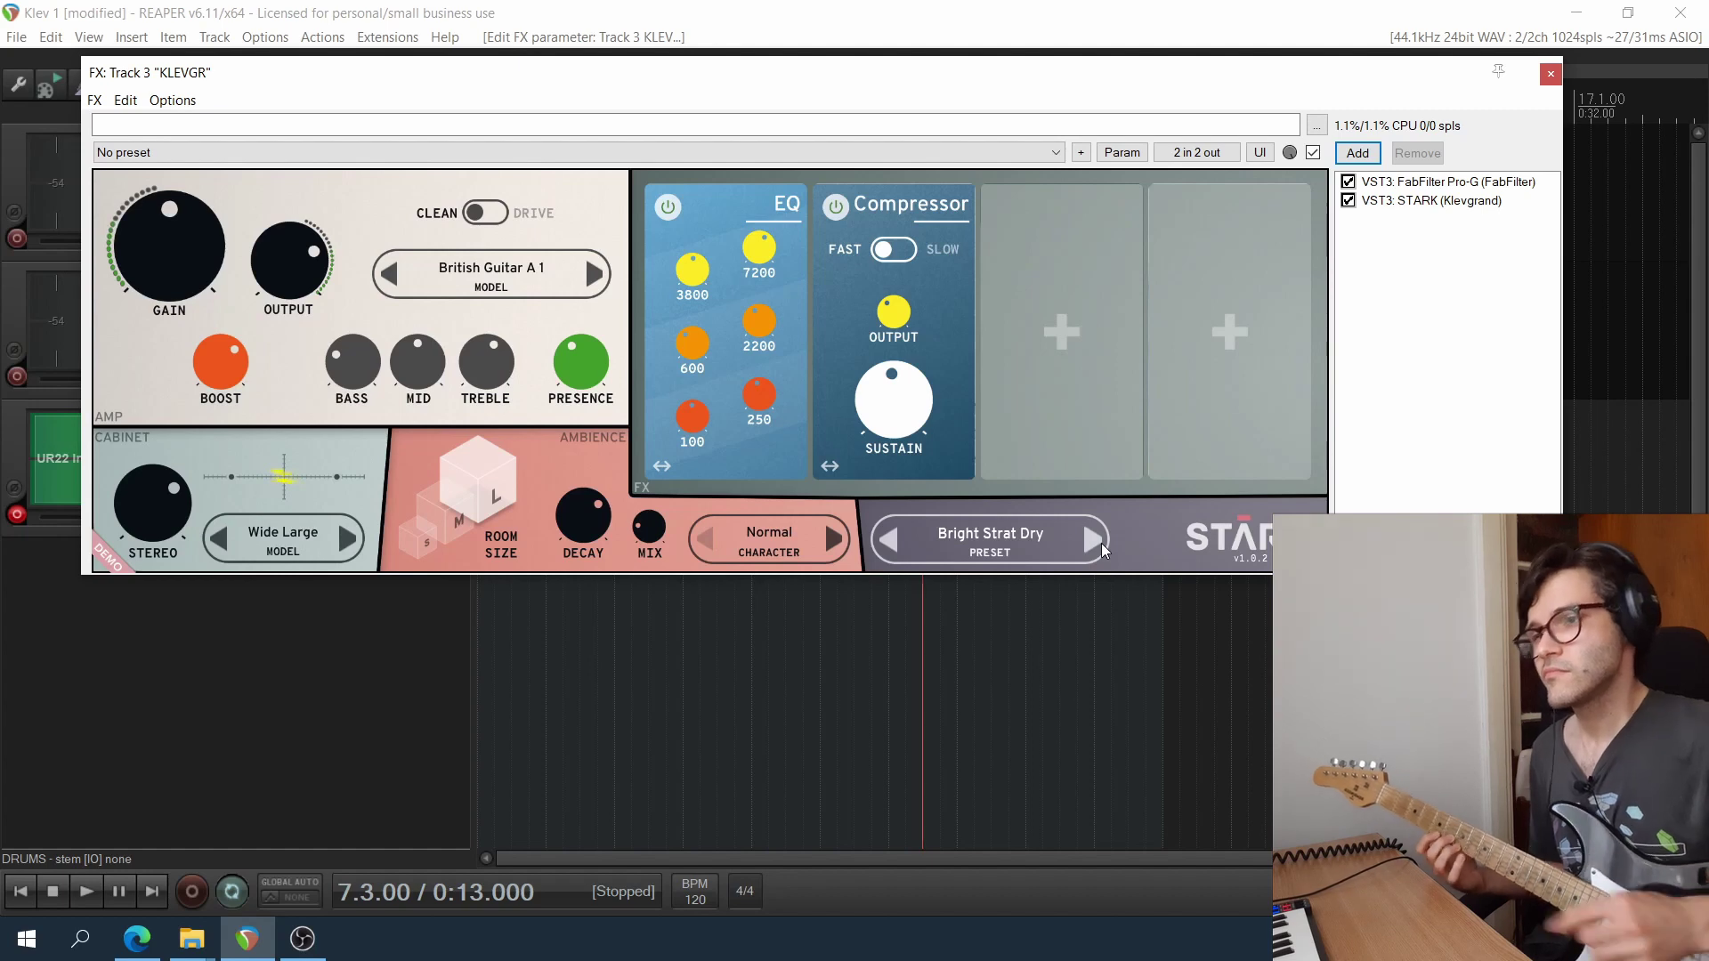
left_click(1101, 546)
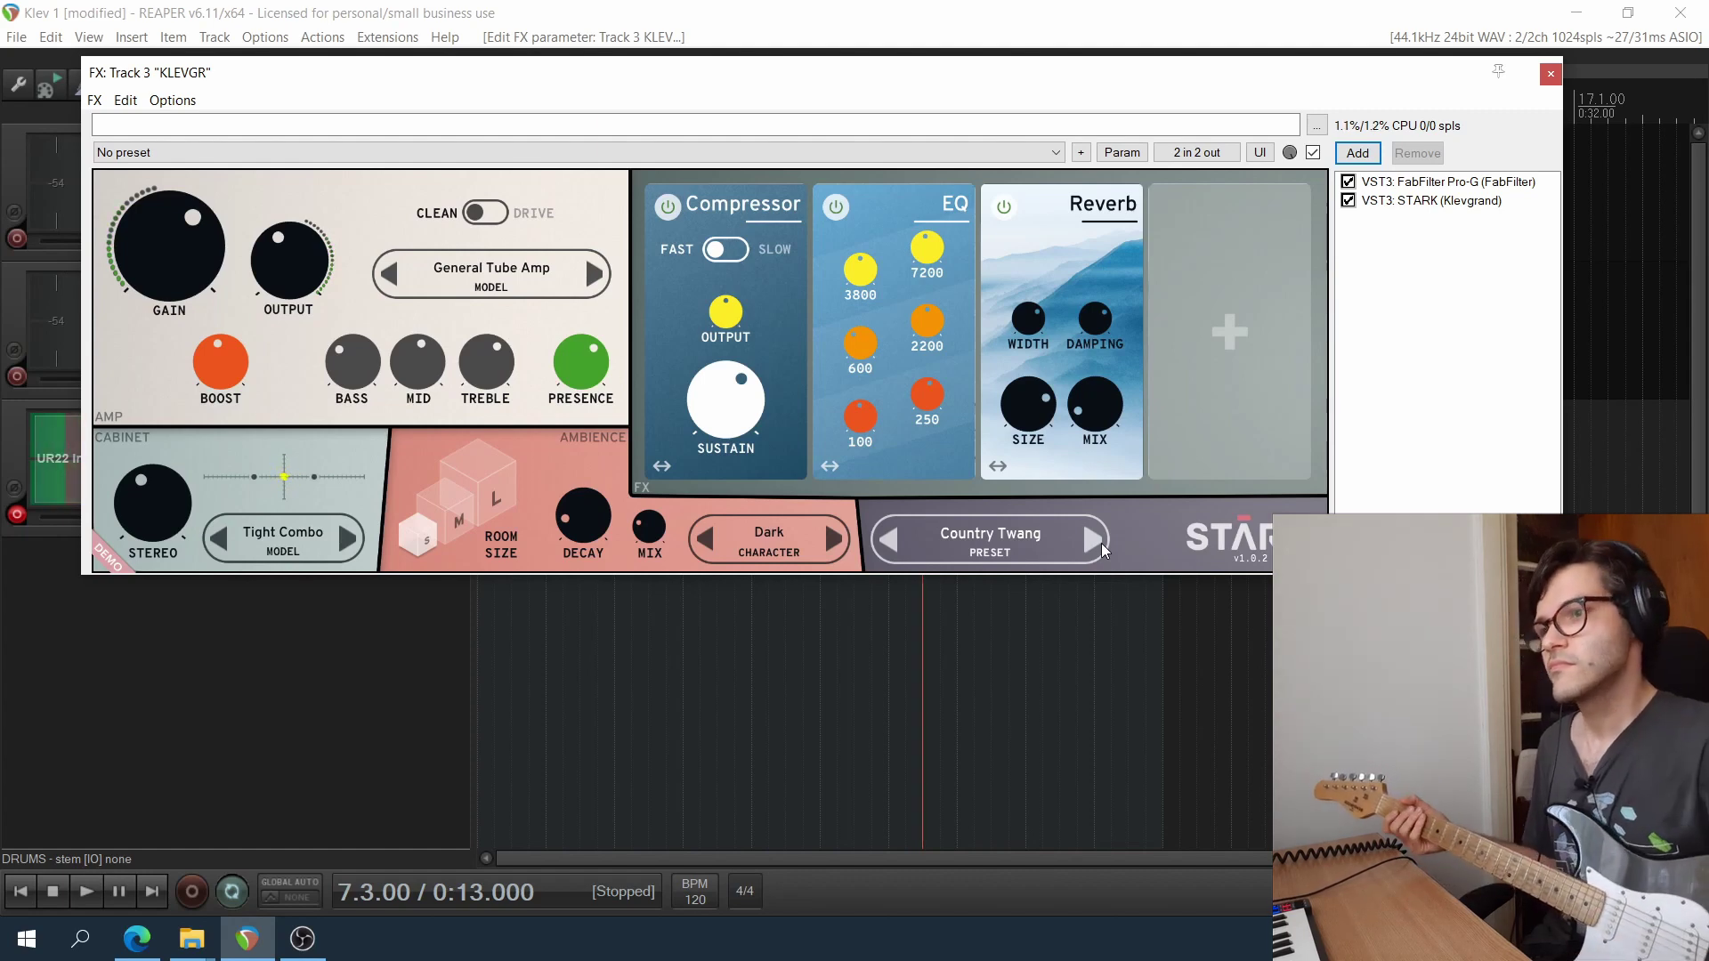
Load the Guitar FX preset Enourmous Pads and set its reverb mix to about 32.4% and first delay mix to about 27.6%.
left_click(1101, 543)
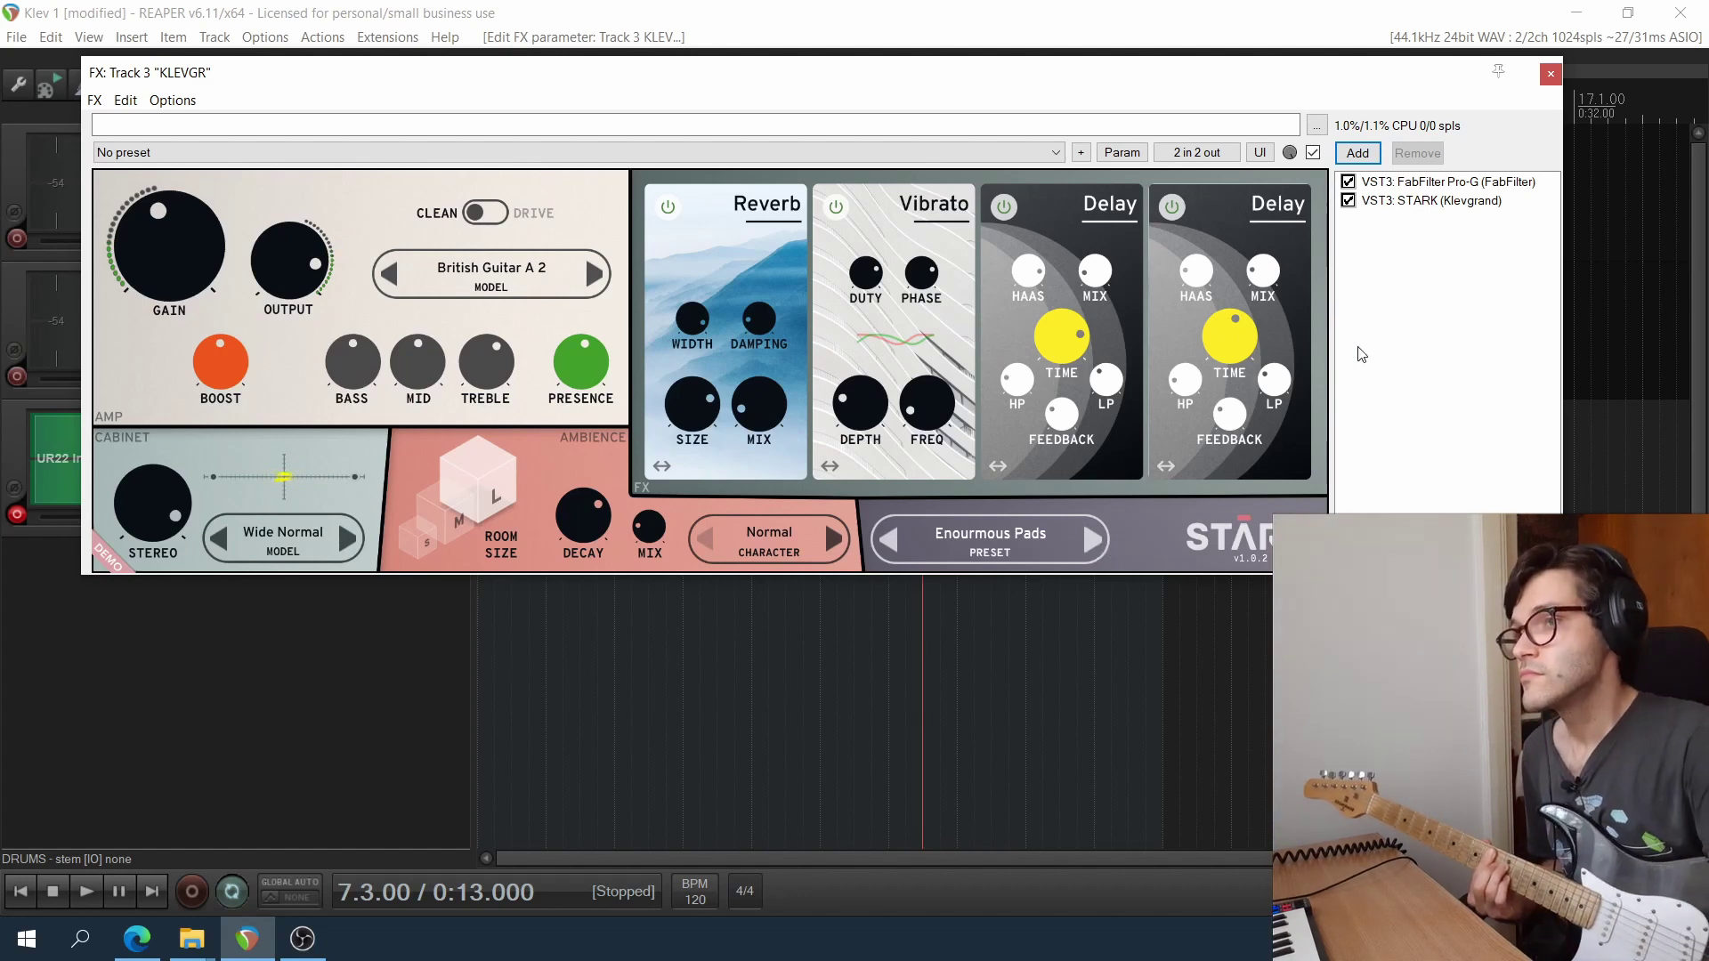
scroll(773, 408, "down", 2)
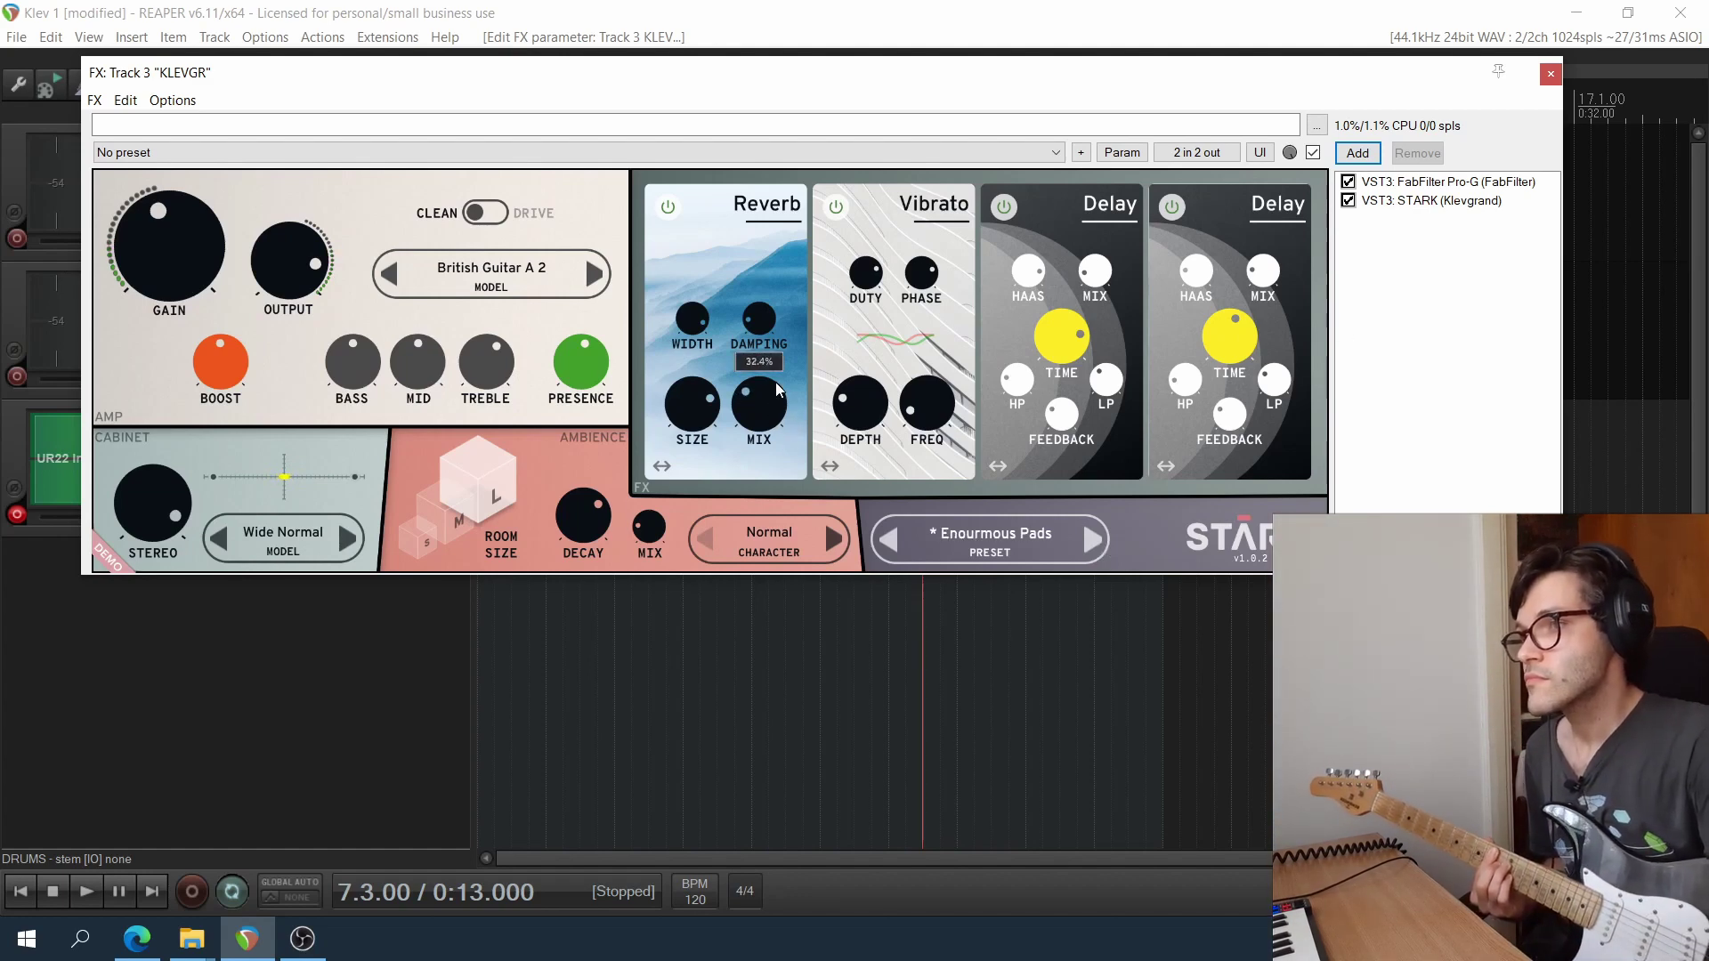
mouse_move(1104, 261)
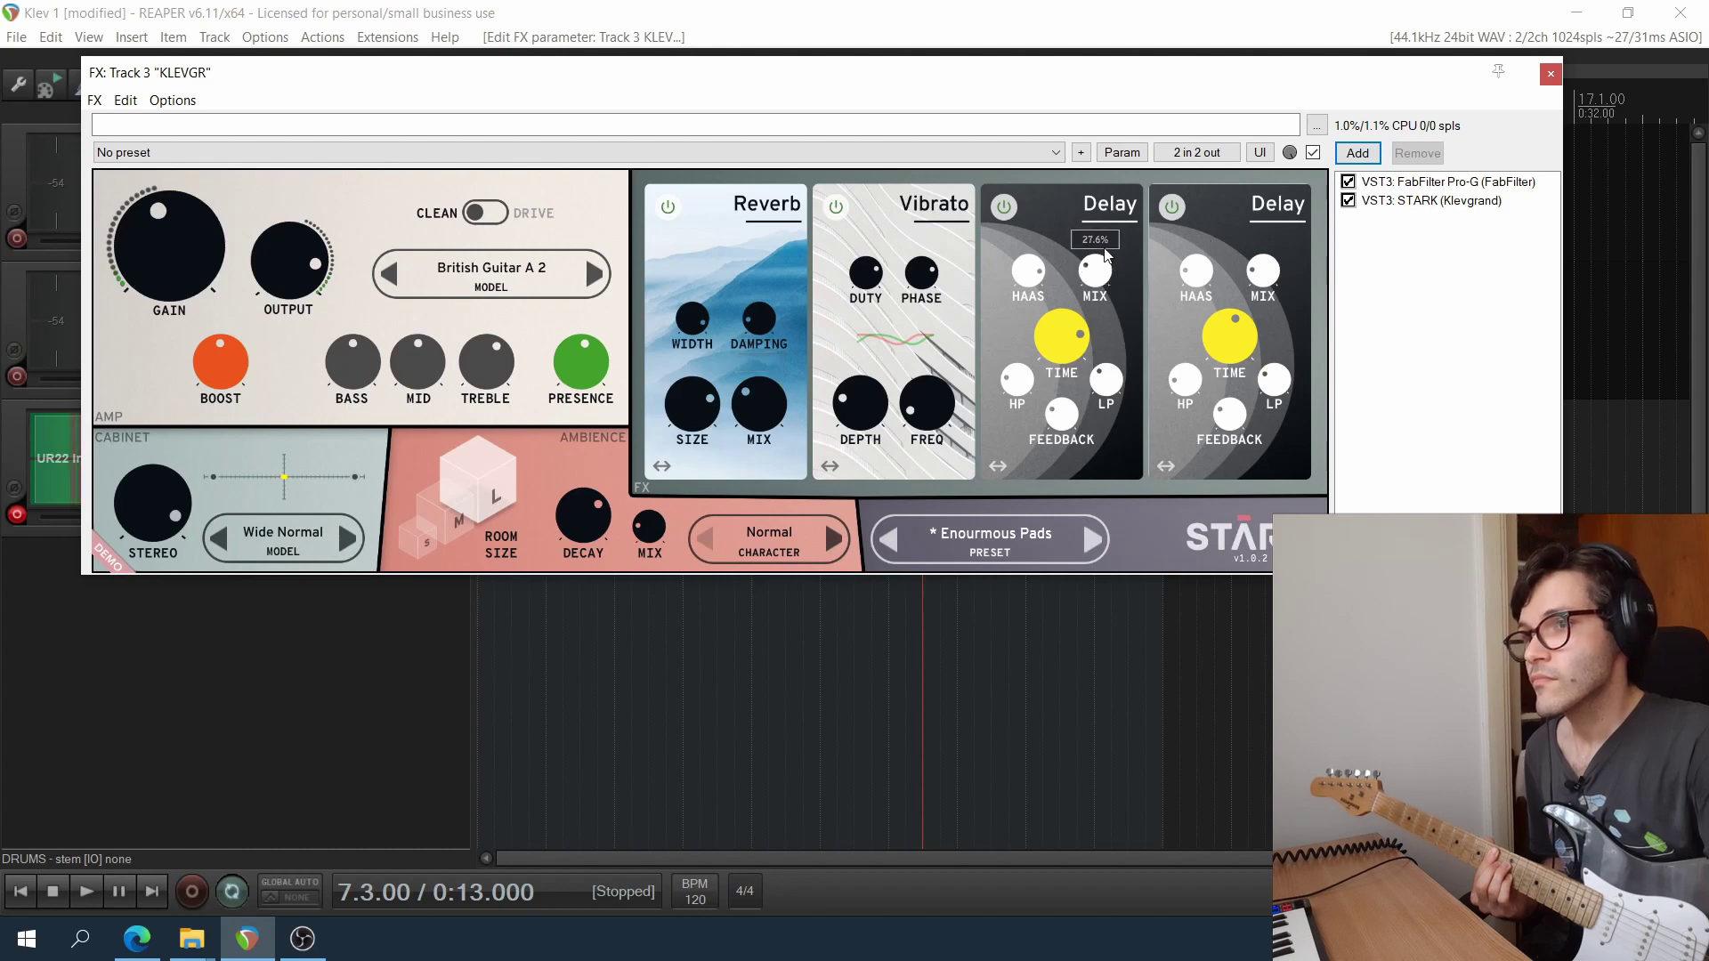
mouse_move(1277, 266)
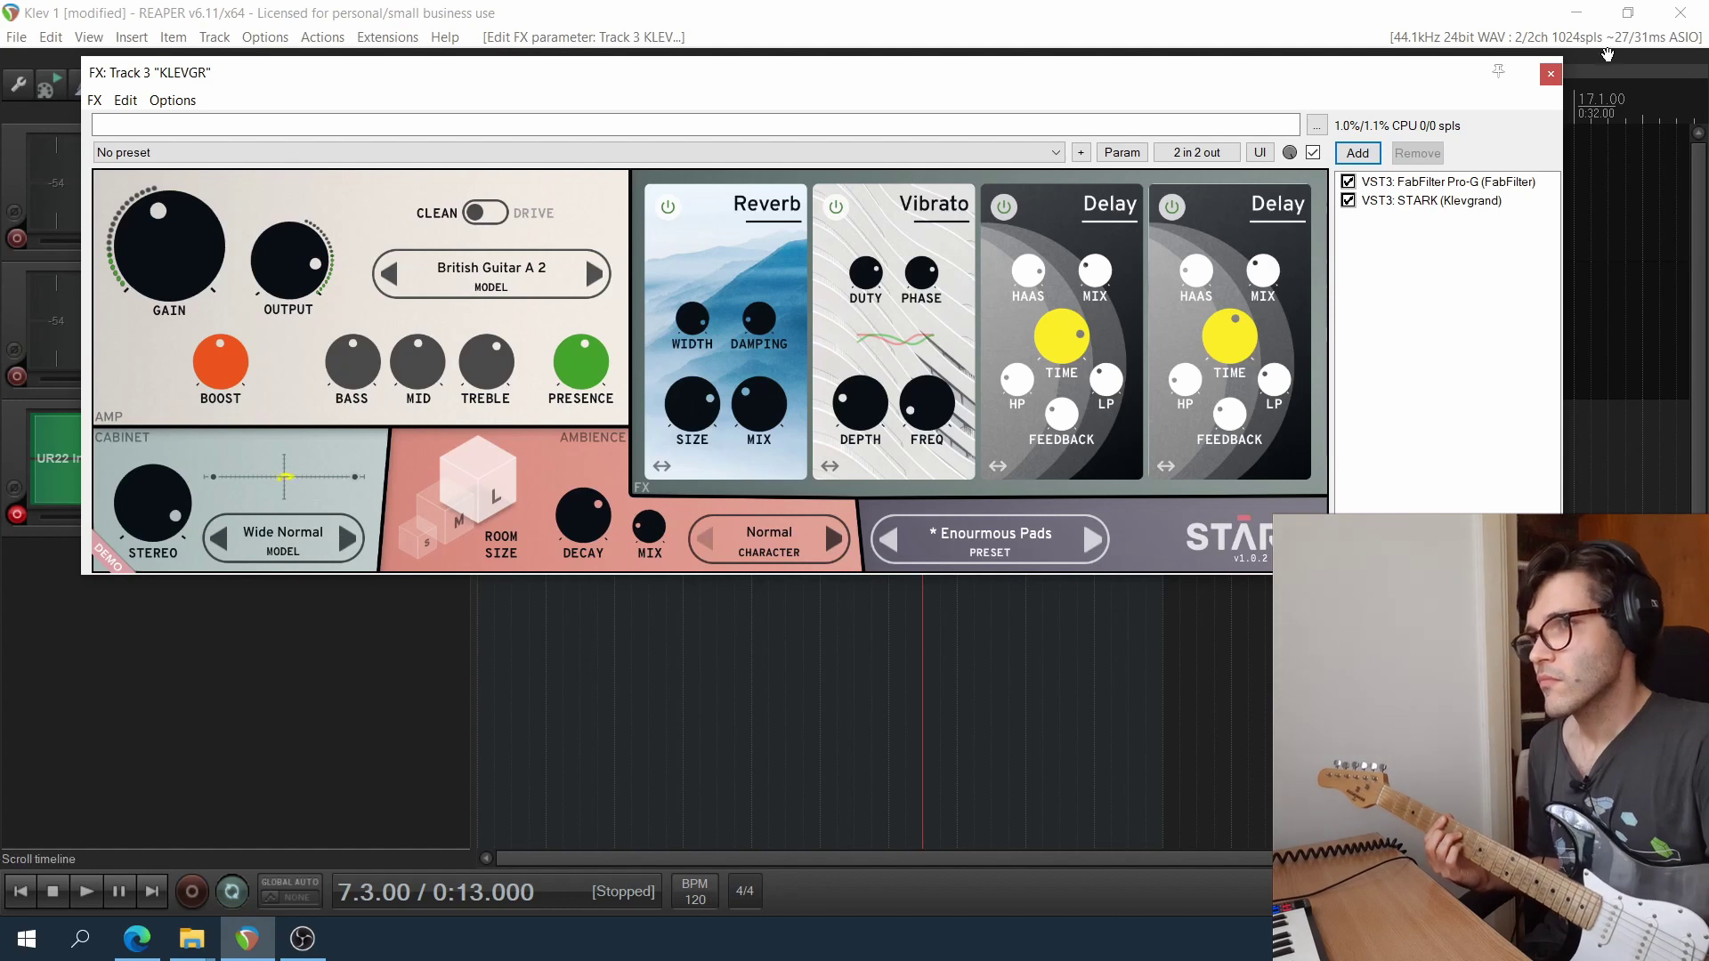
Audition the Guitar FX preset Indie Lofi.
left_click(1100, 546)
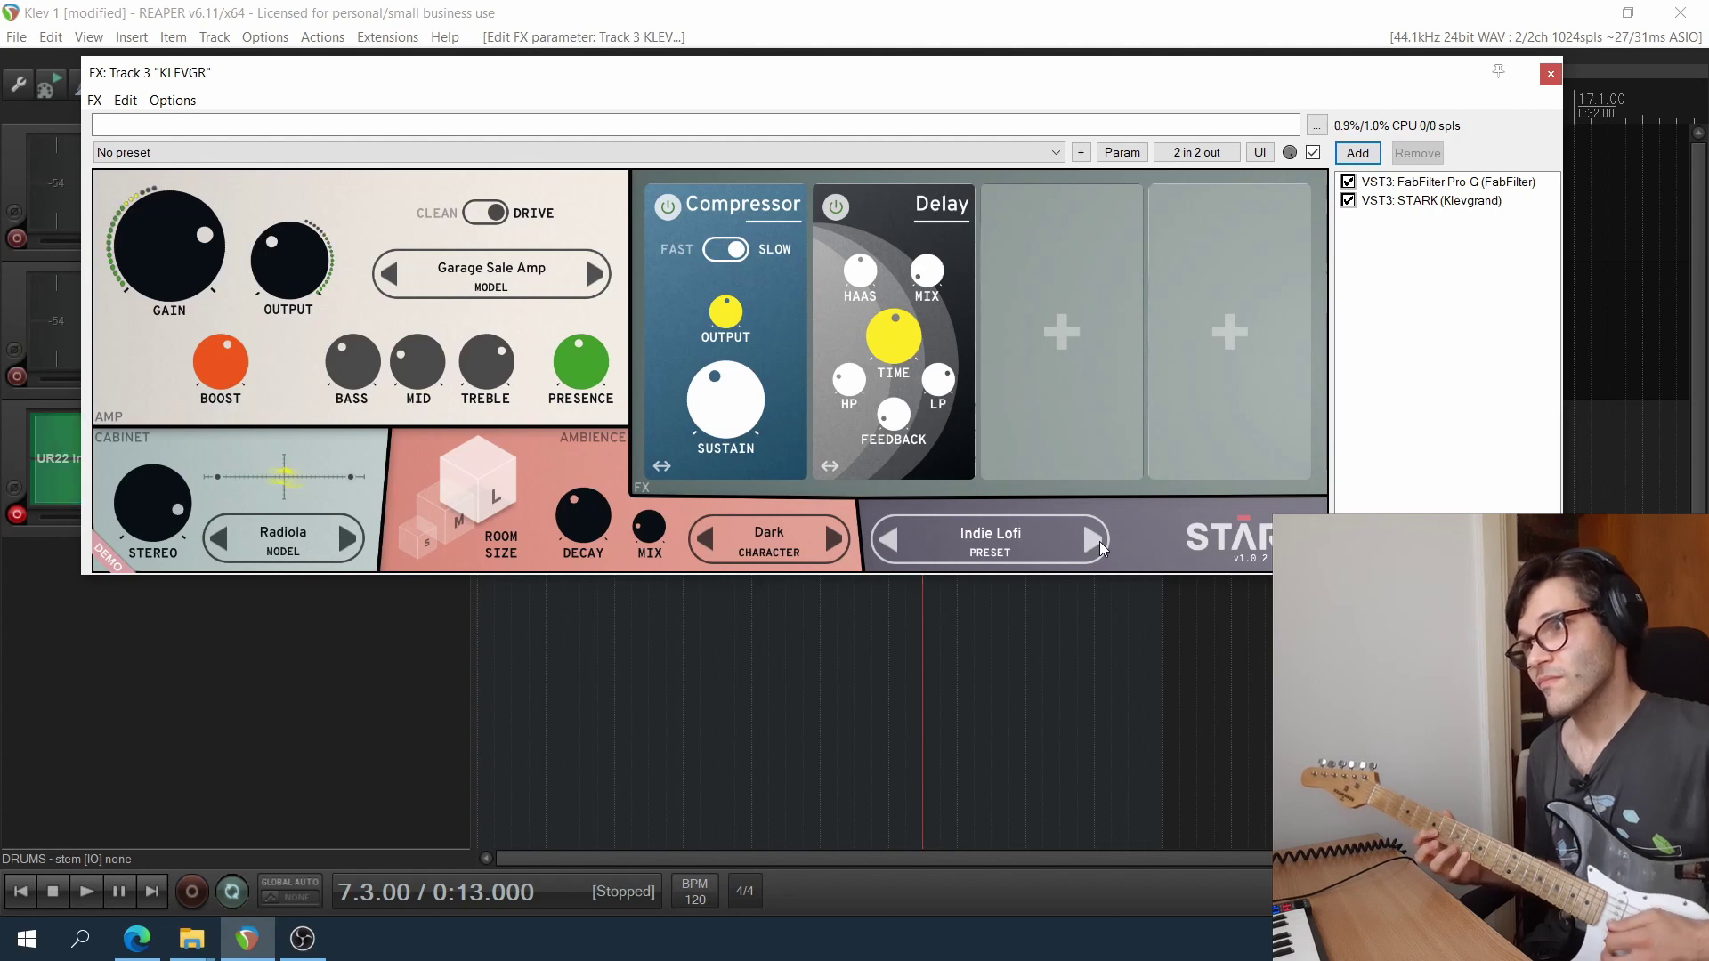
Audition the Guitar FX presets Indie Wet, Modern Crunch, Surfers Surface and Tremolondous.
left_click(1099, 545)
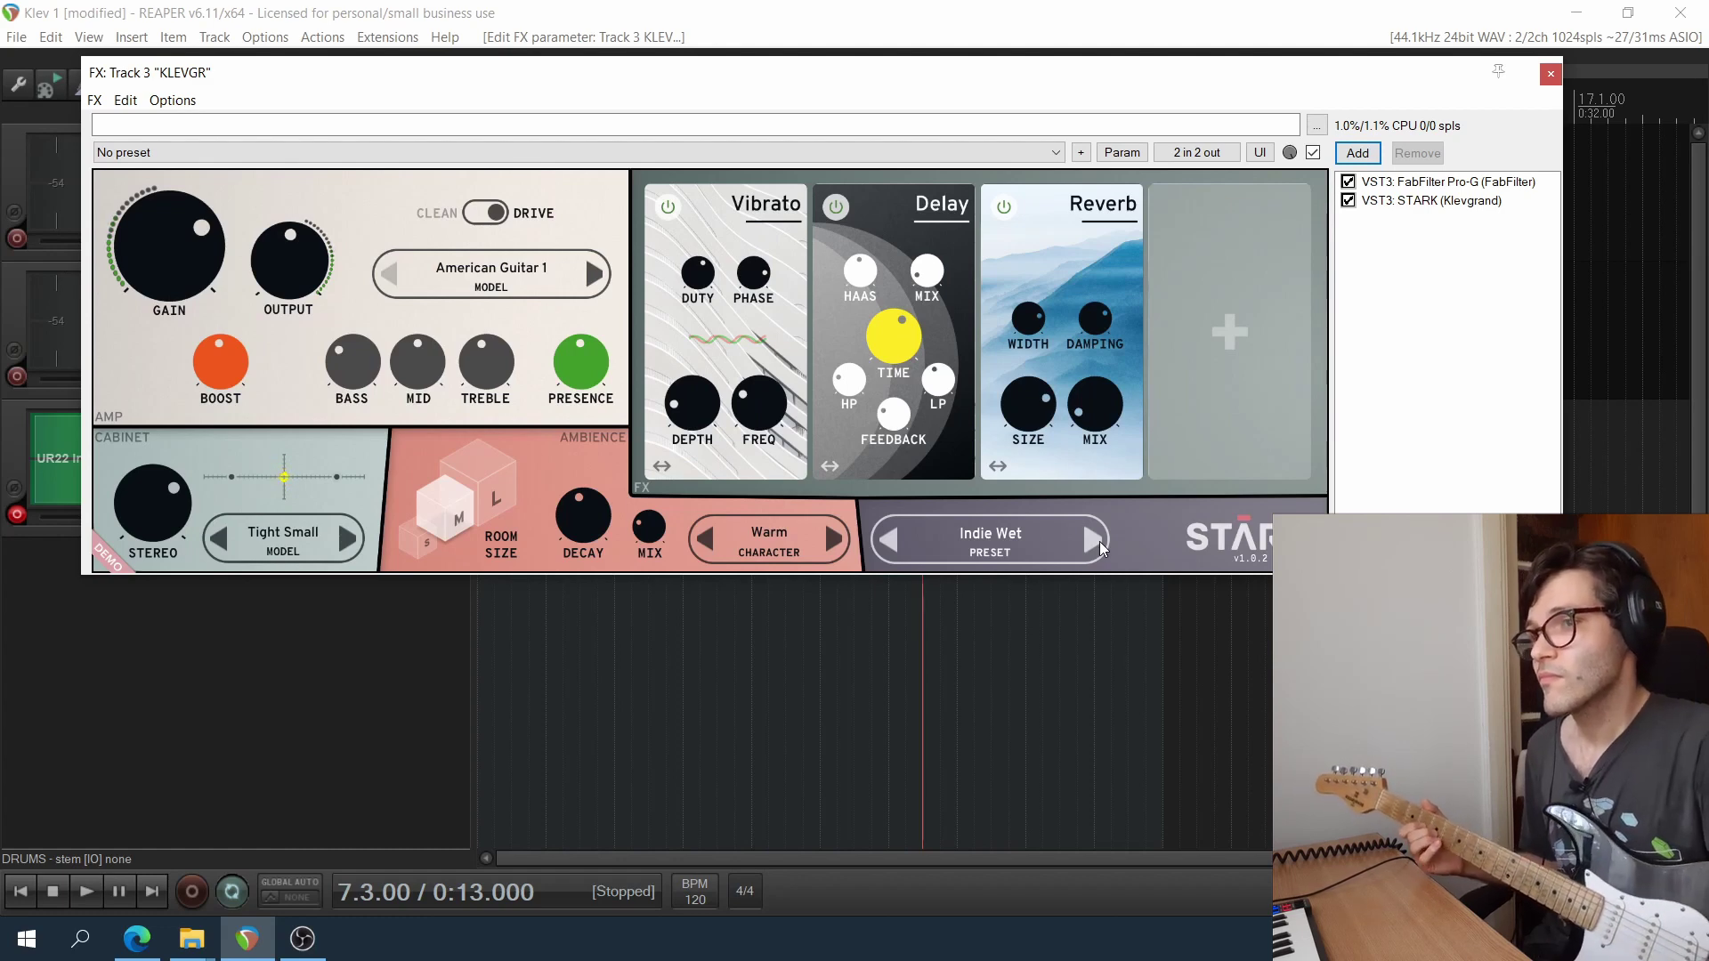
left_click(1100, 548)
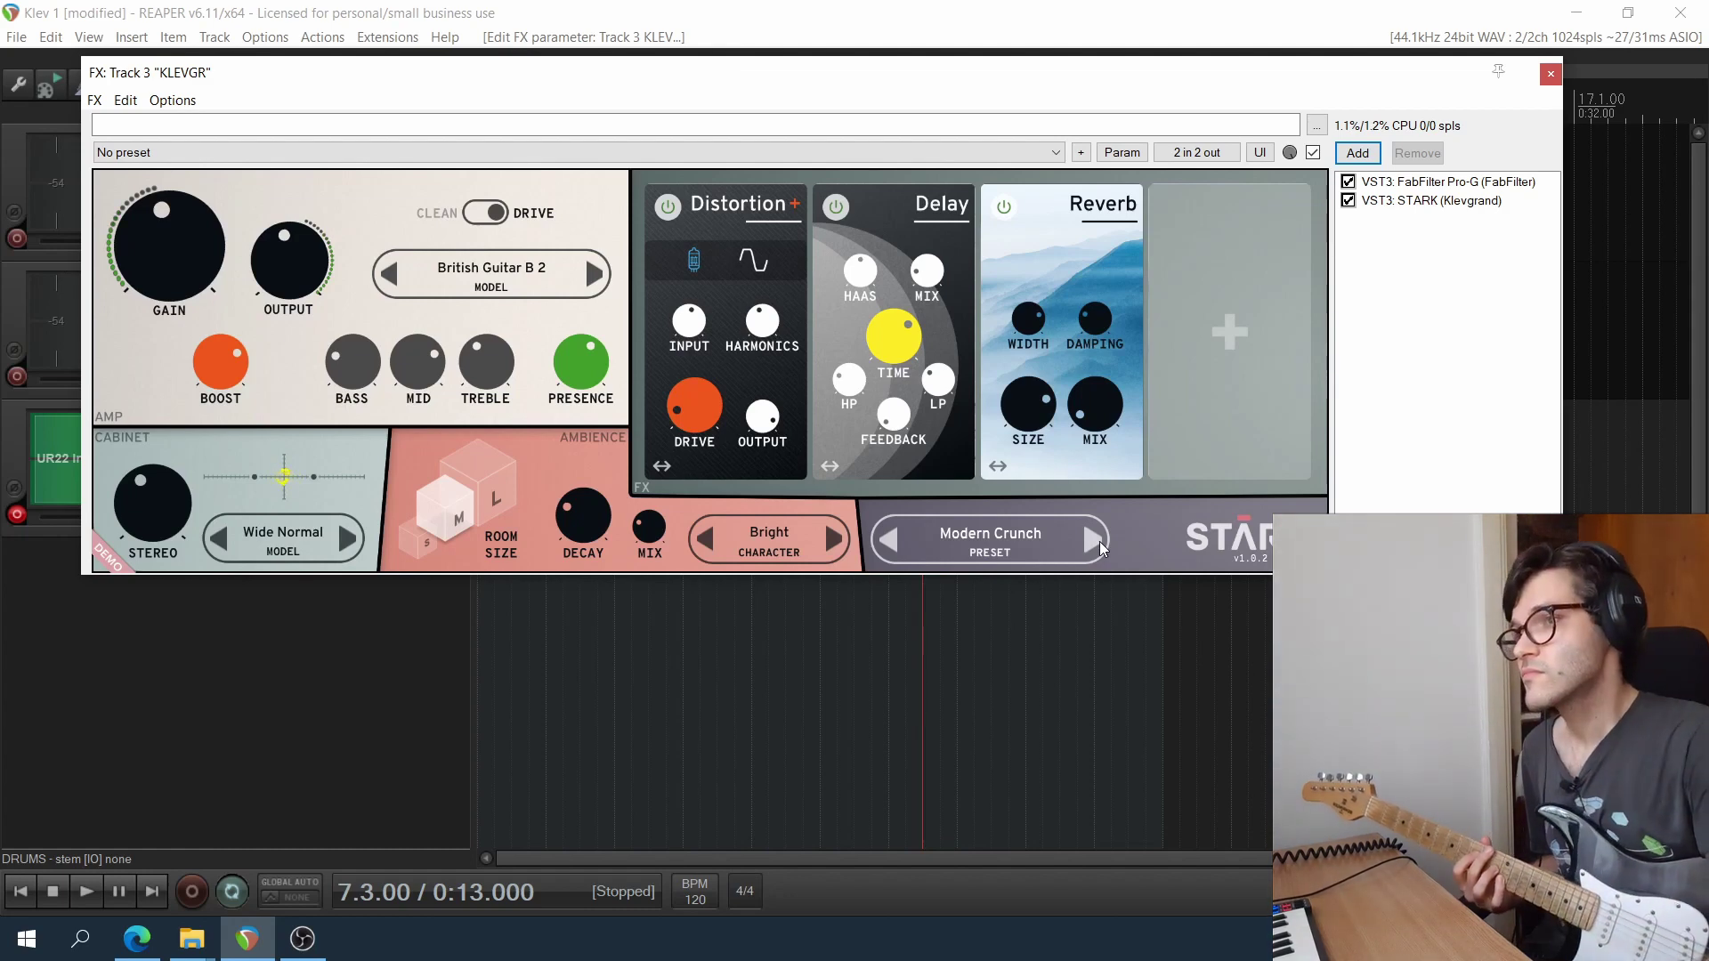
left_click(1094, 539)
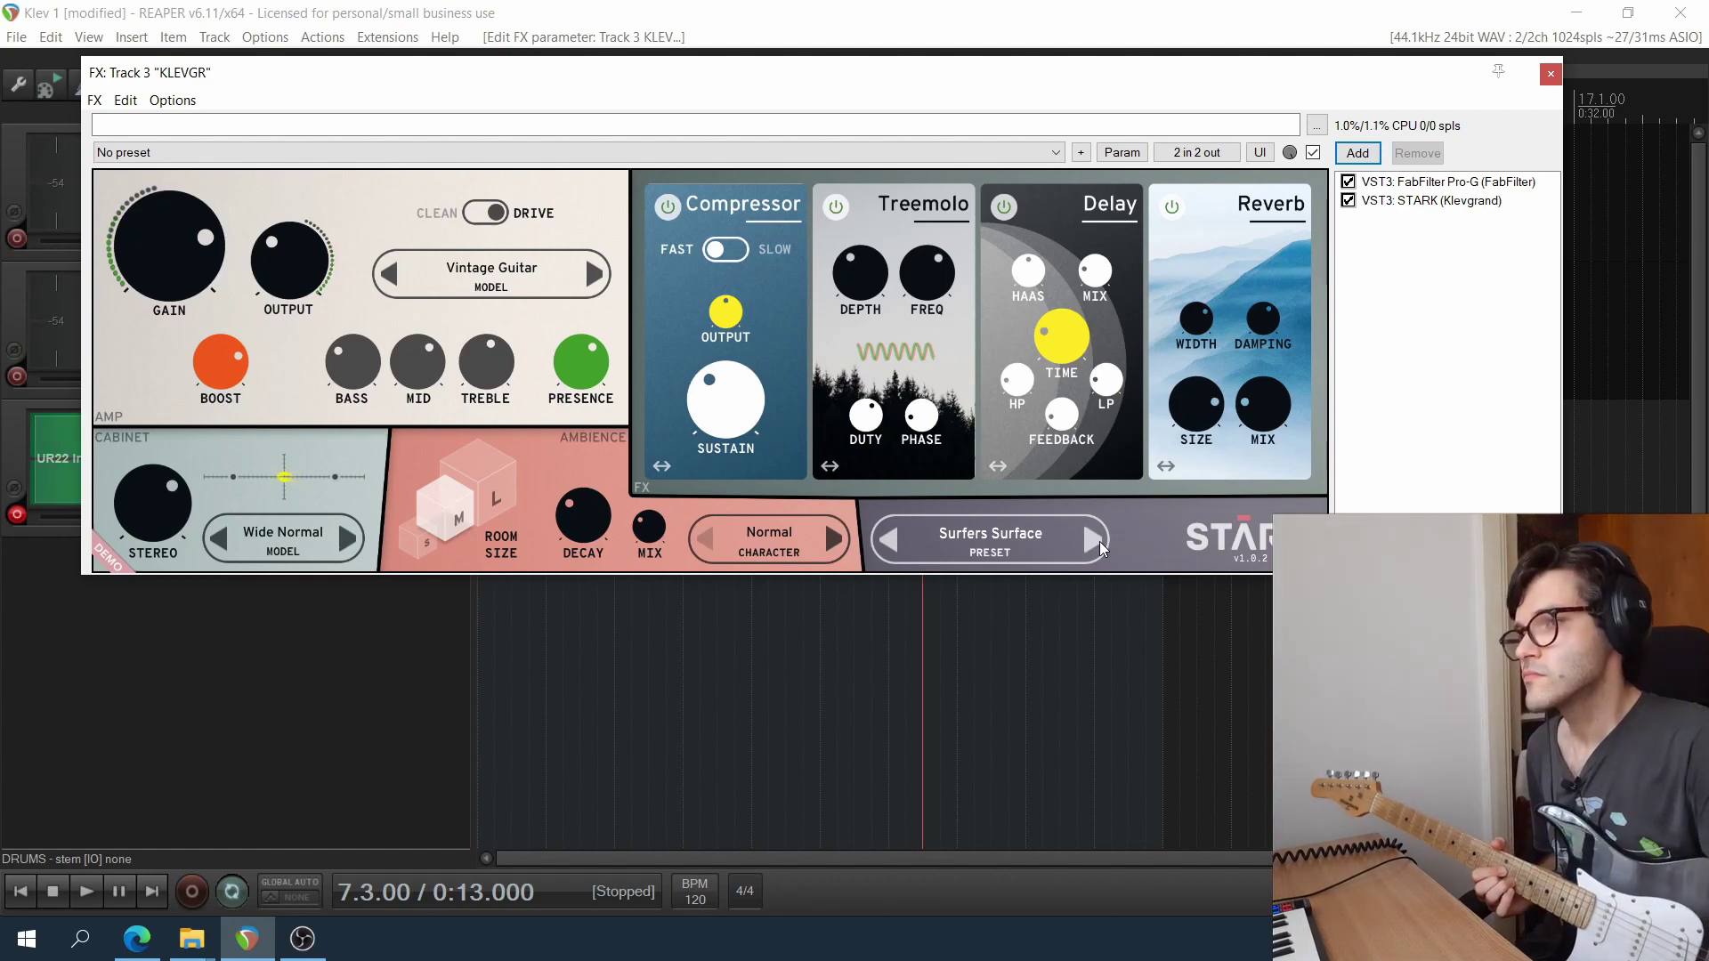
left_click(1098, 541)
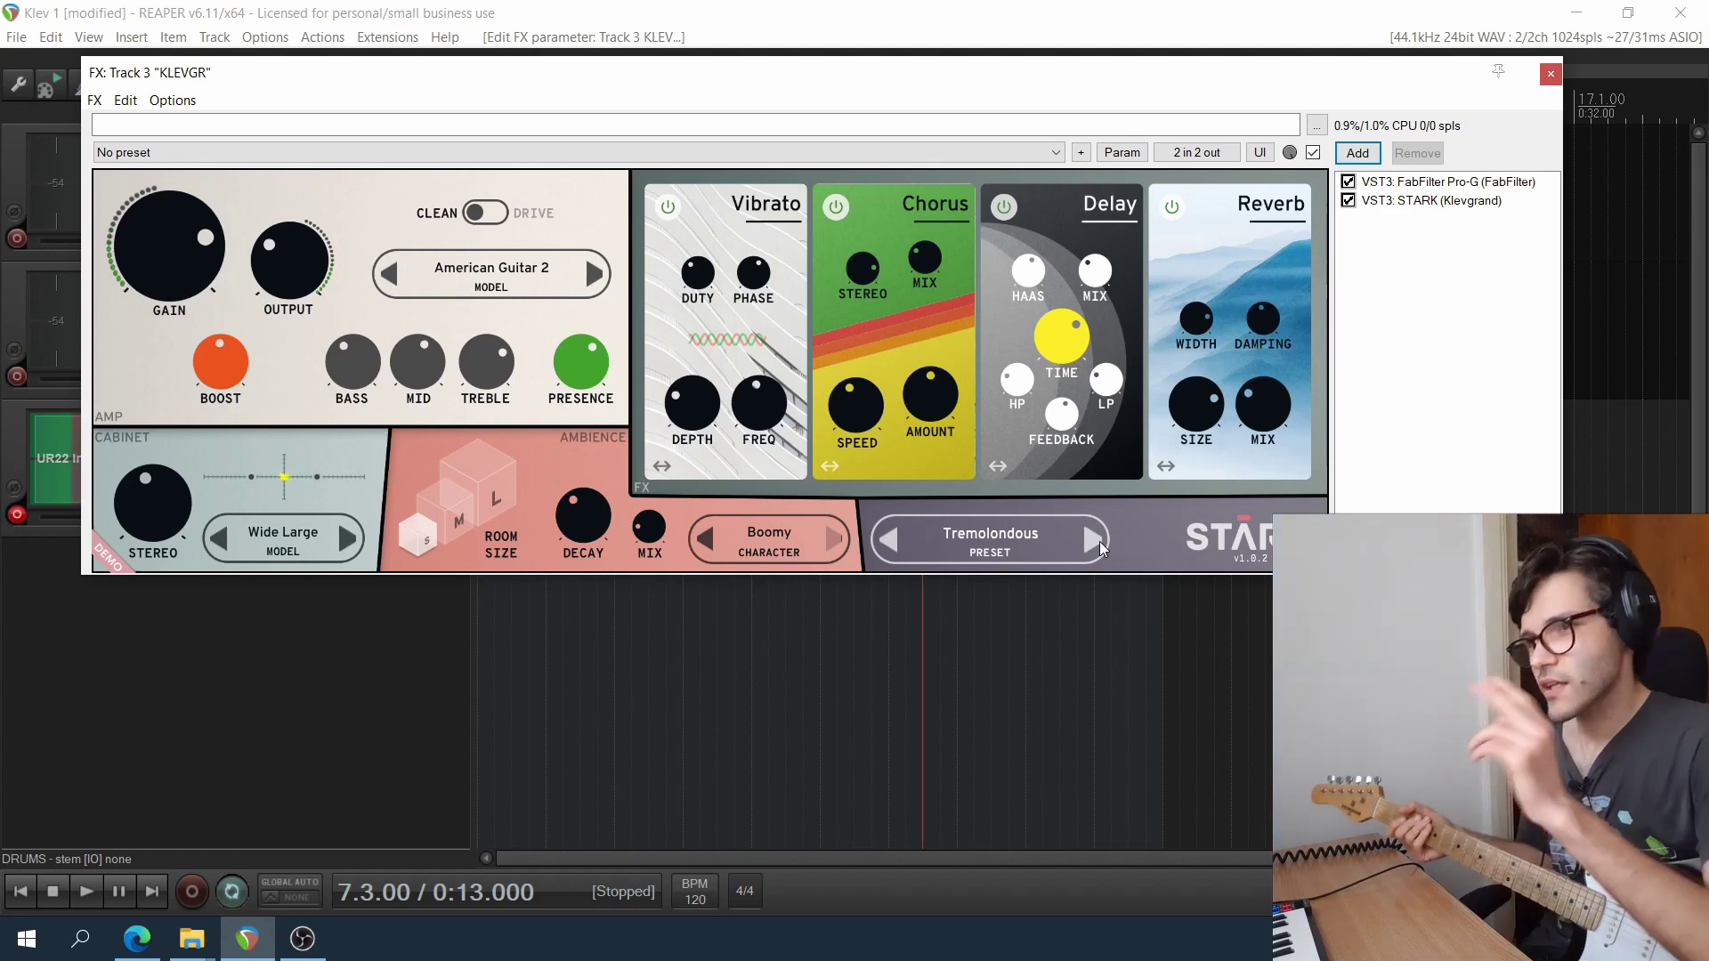
Switch to the Keys FX presets and audition Bright Reflections, Broken Chain, Clean Reverb and Dirty Wobbler on the guitar.
left_click(1098, 541)
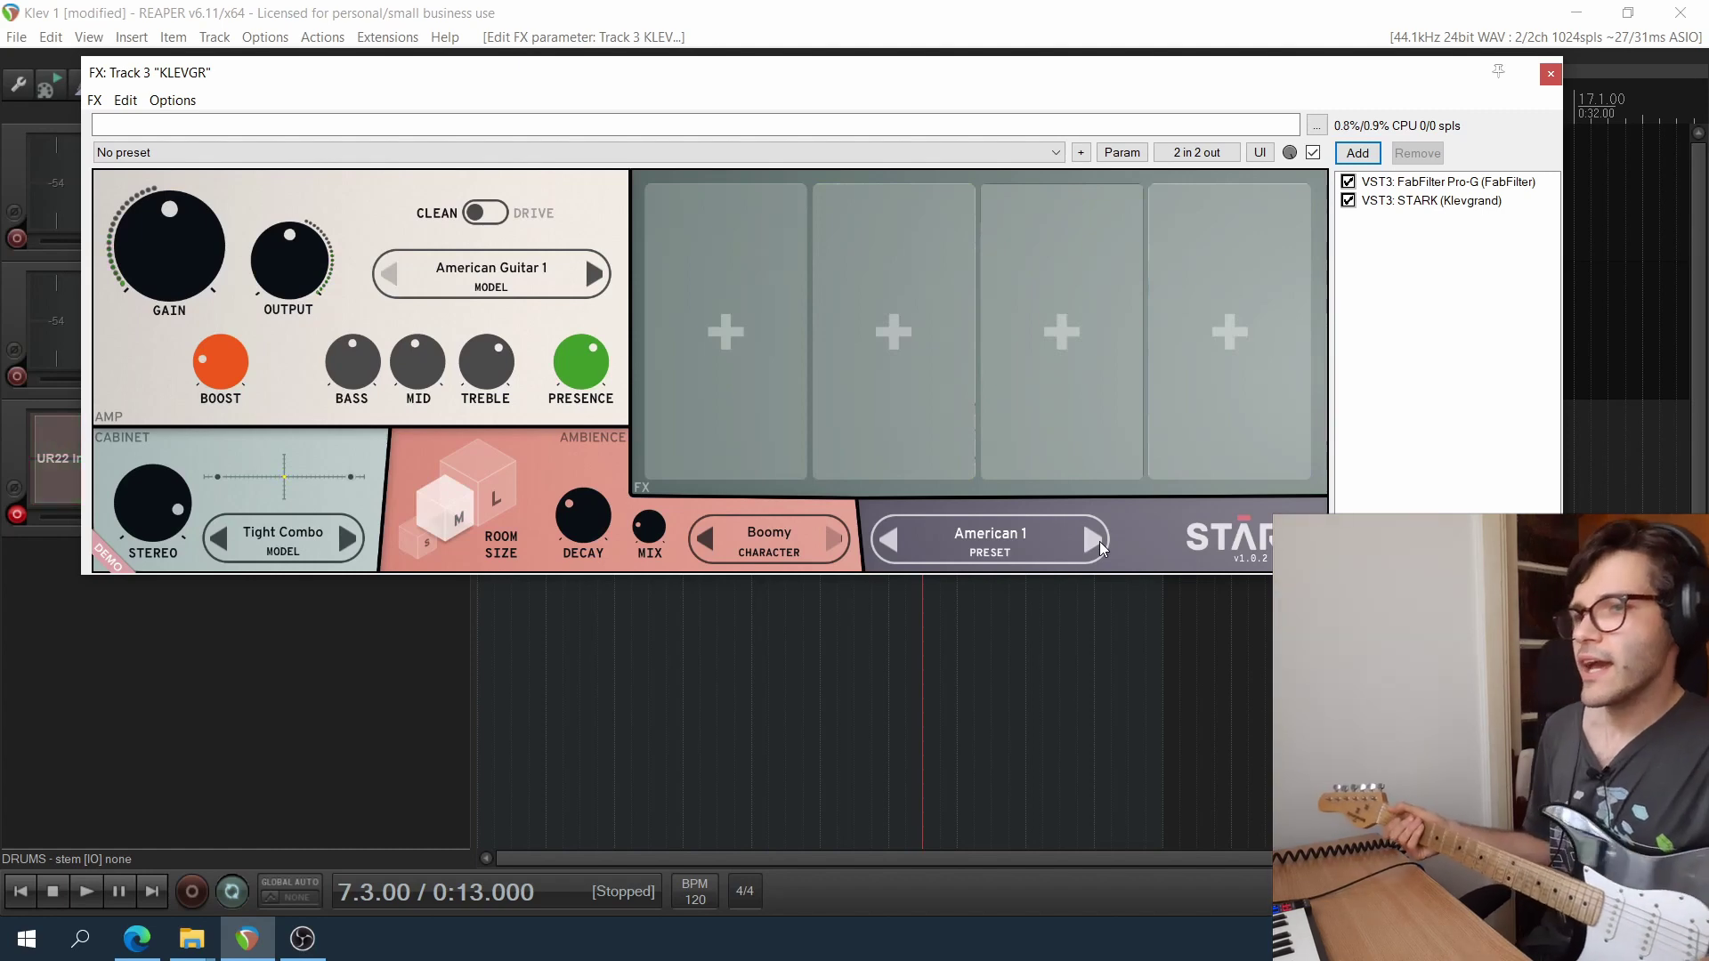
left_click(997, 529)
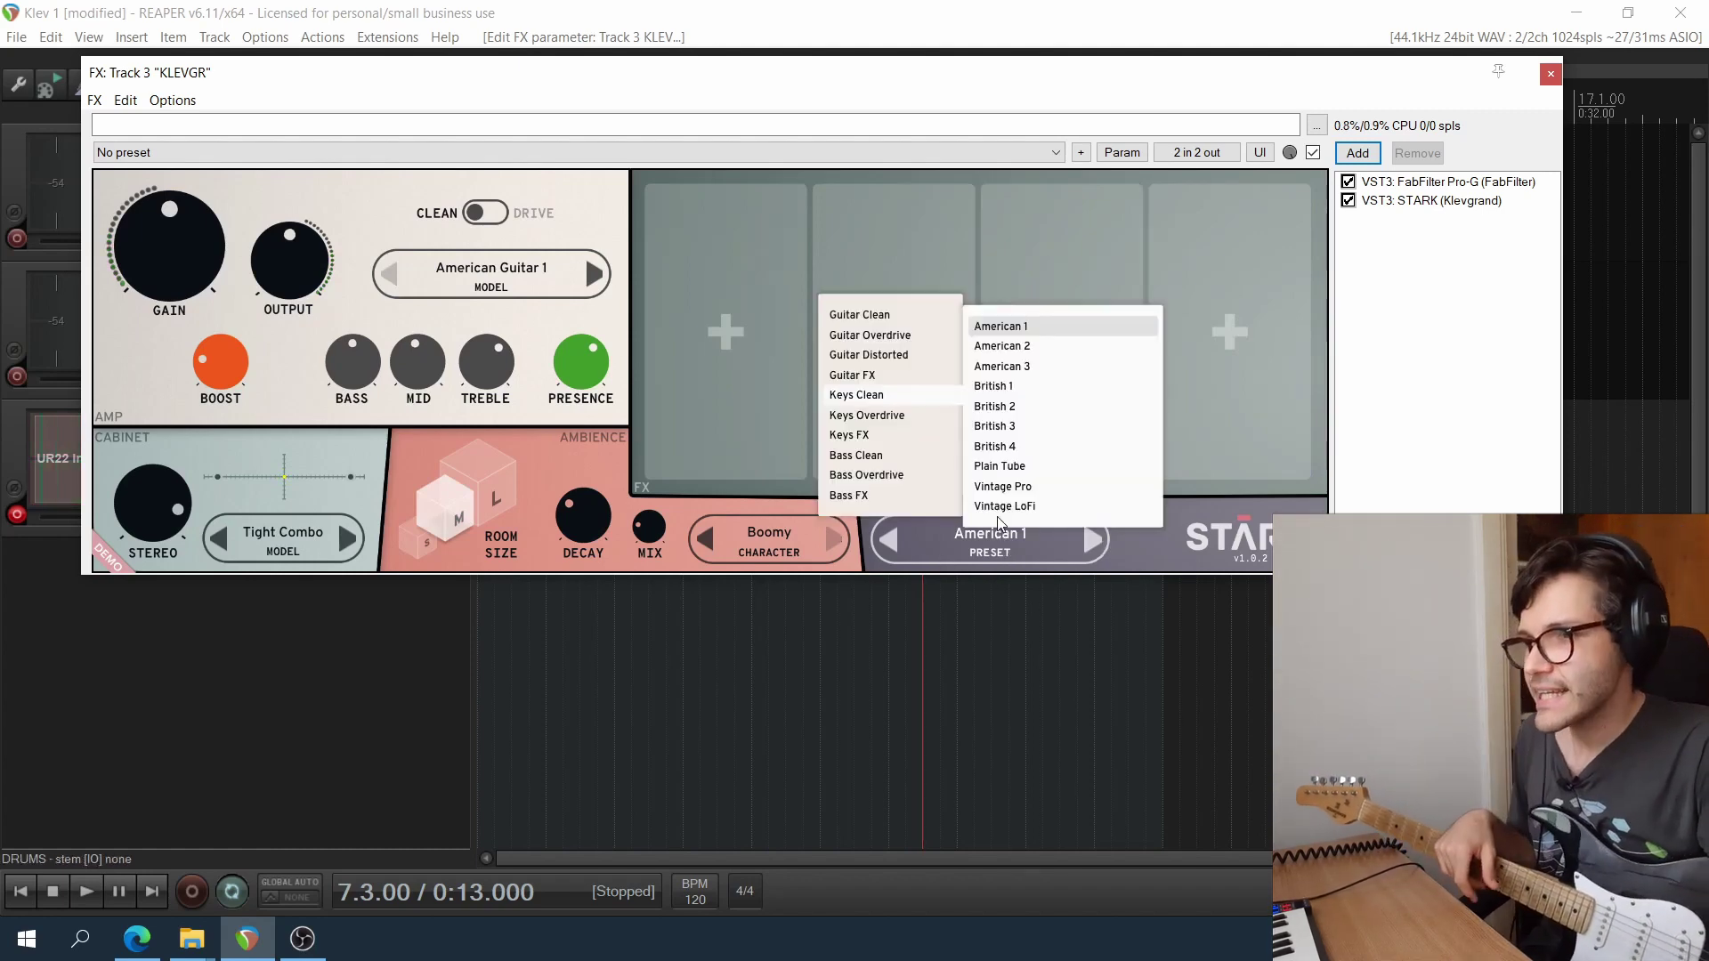
mouse_move(854, 436)
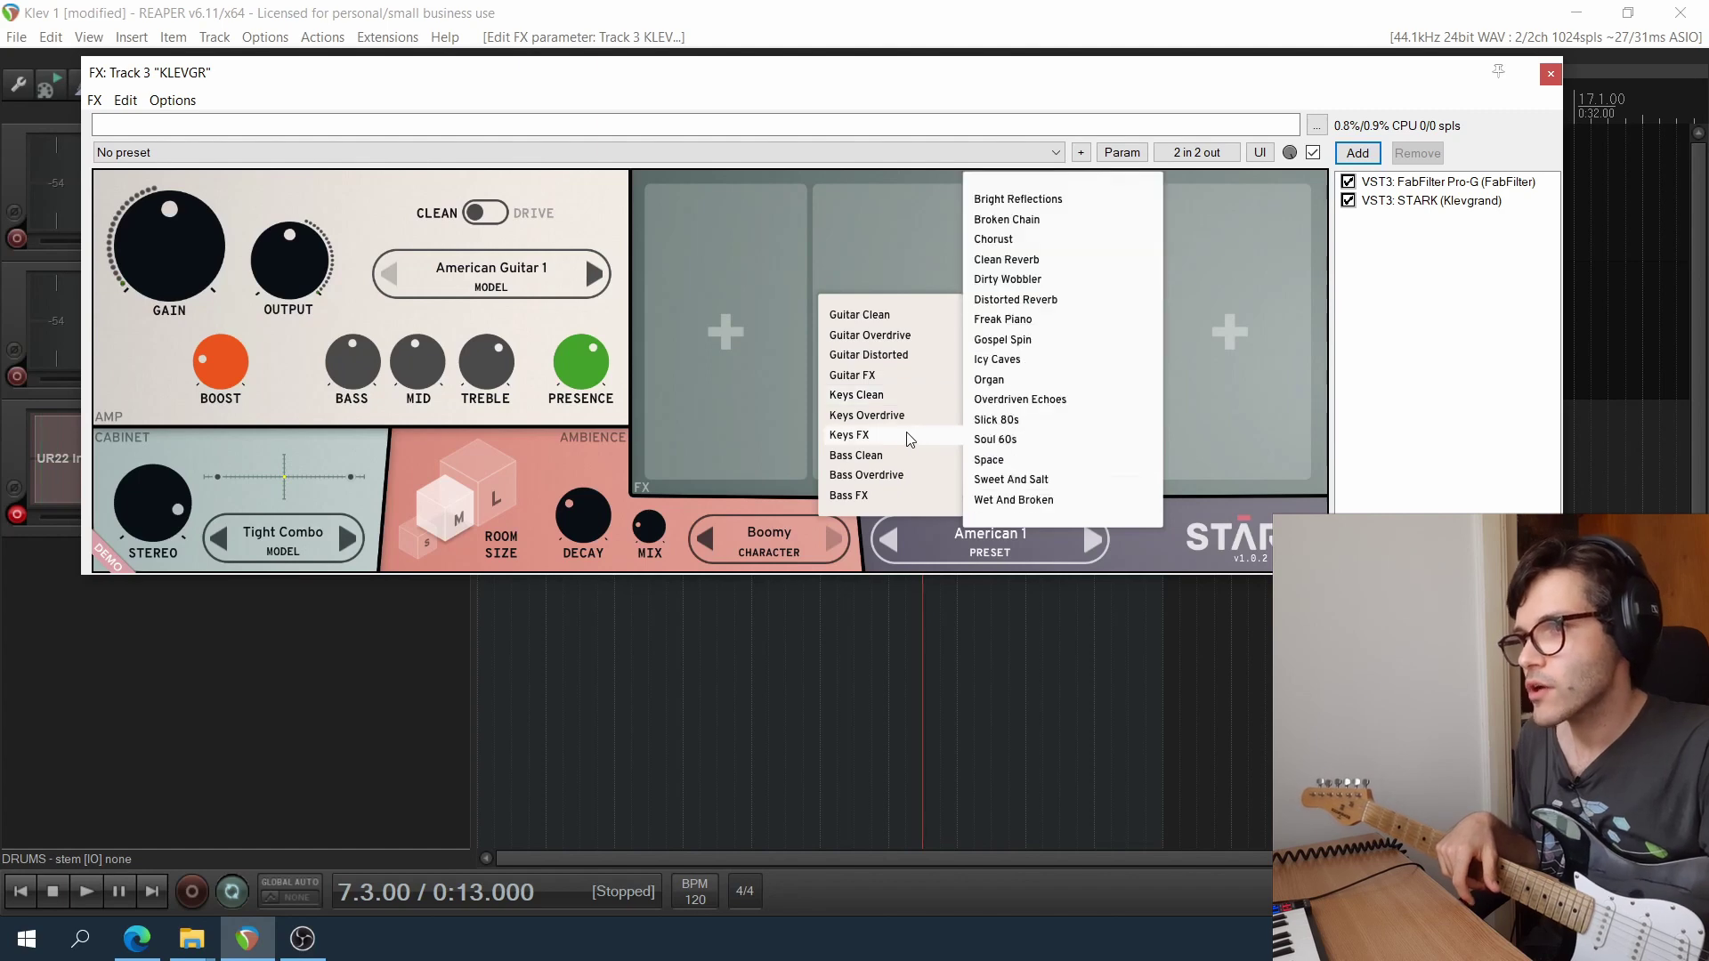
left_click(1057, 196)
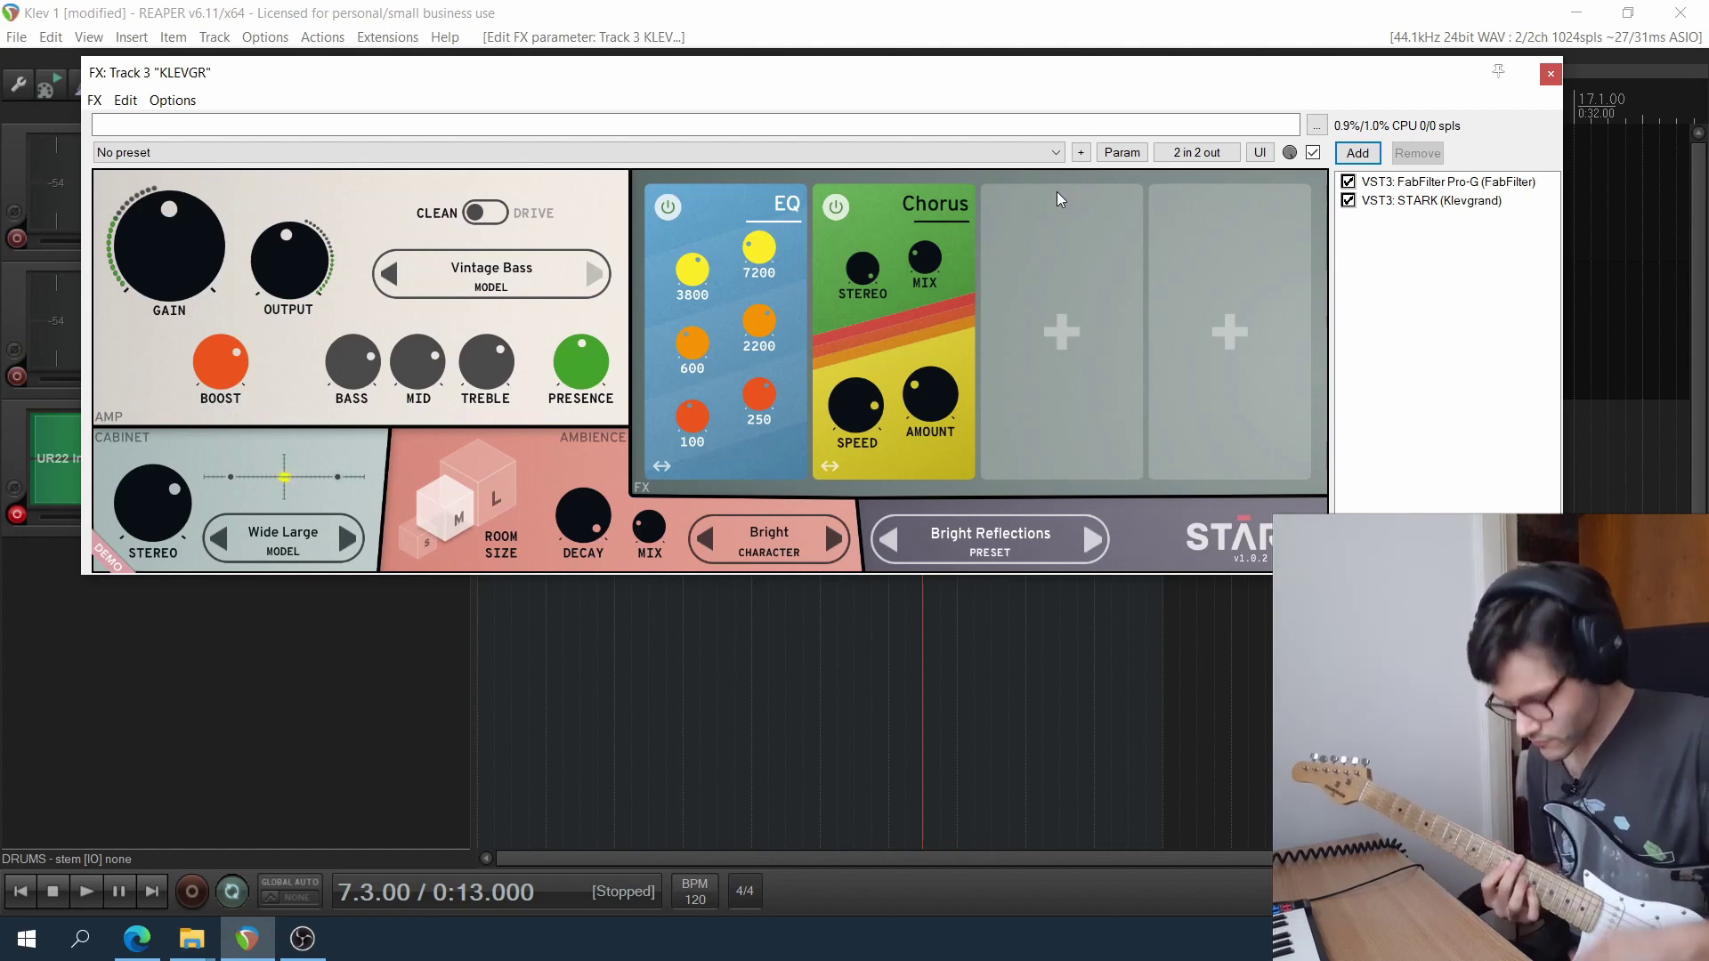
left_click(1089, 537)
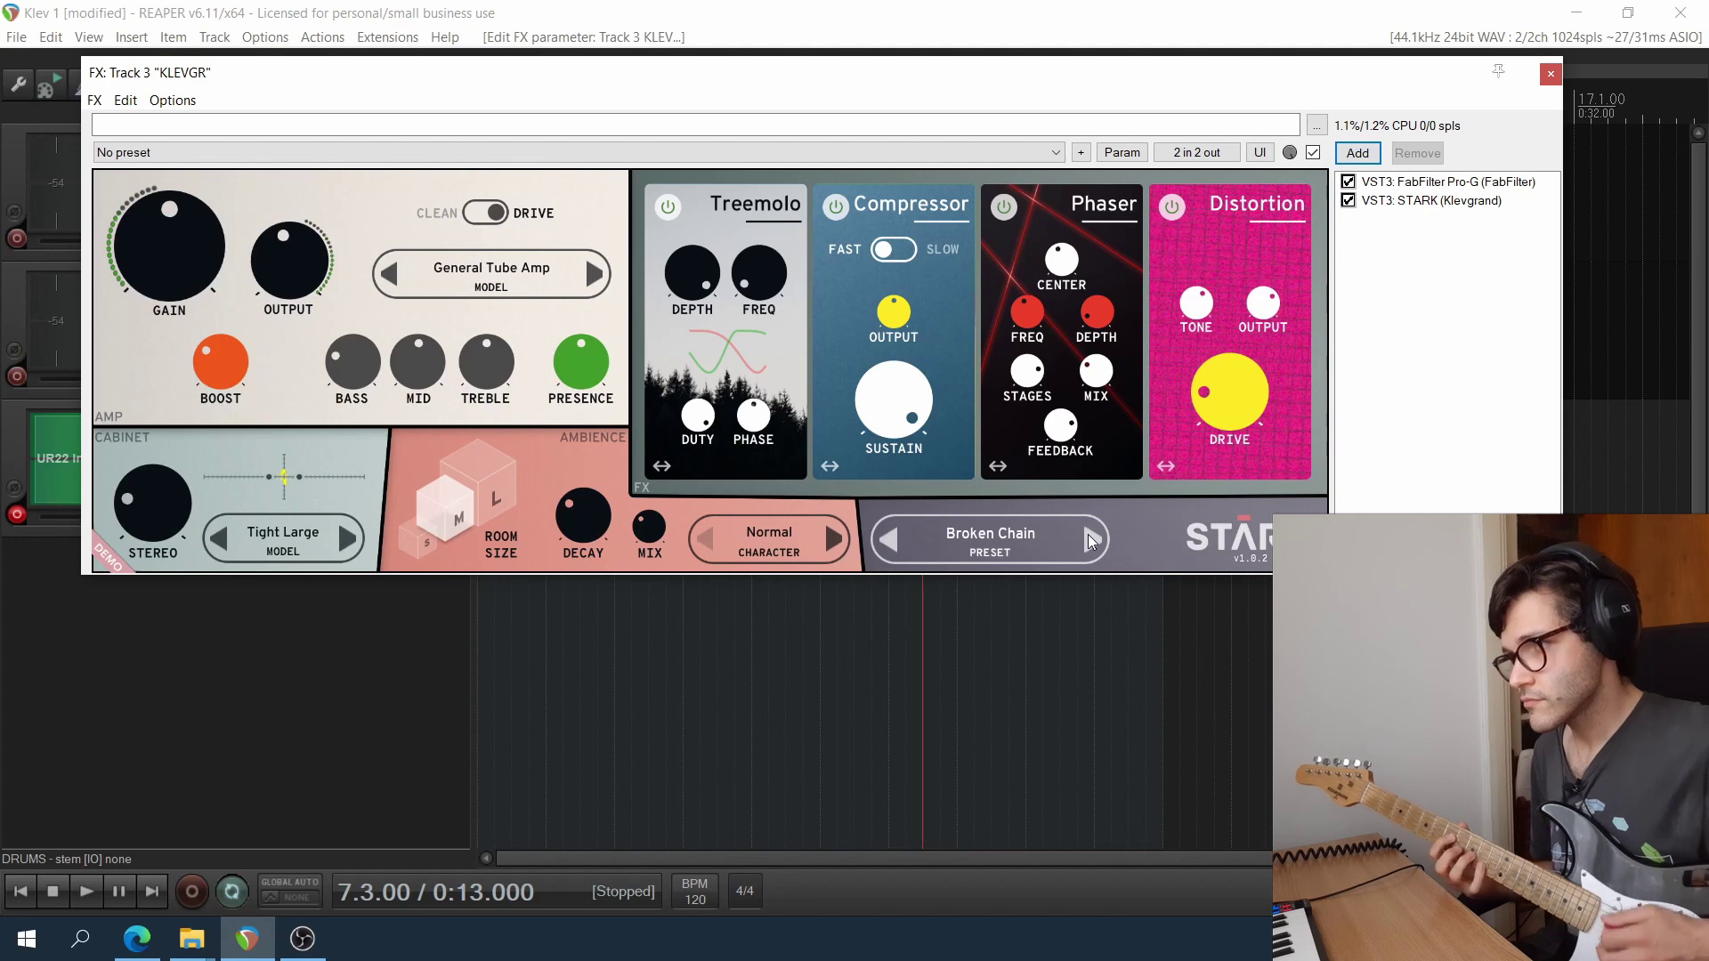
left_click(1092, 539)
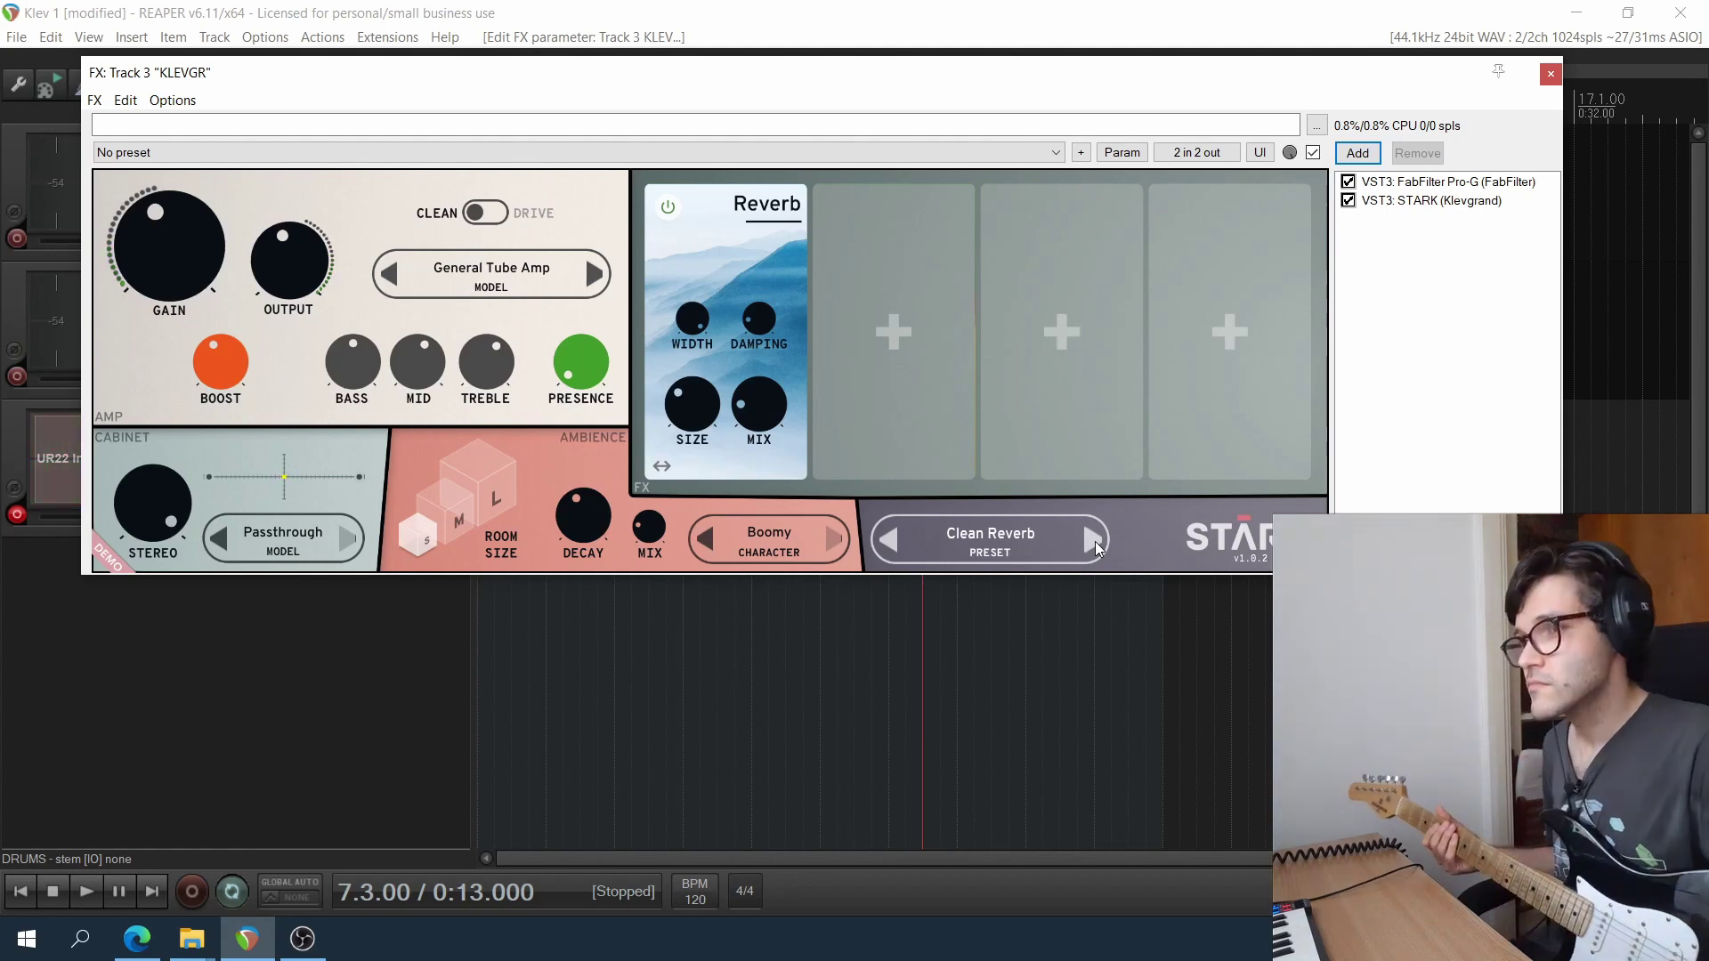
left_click(1095, 545)
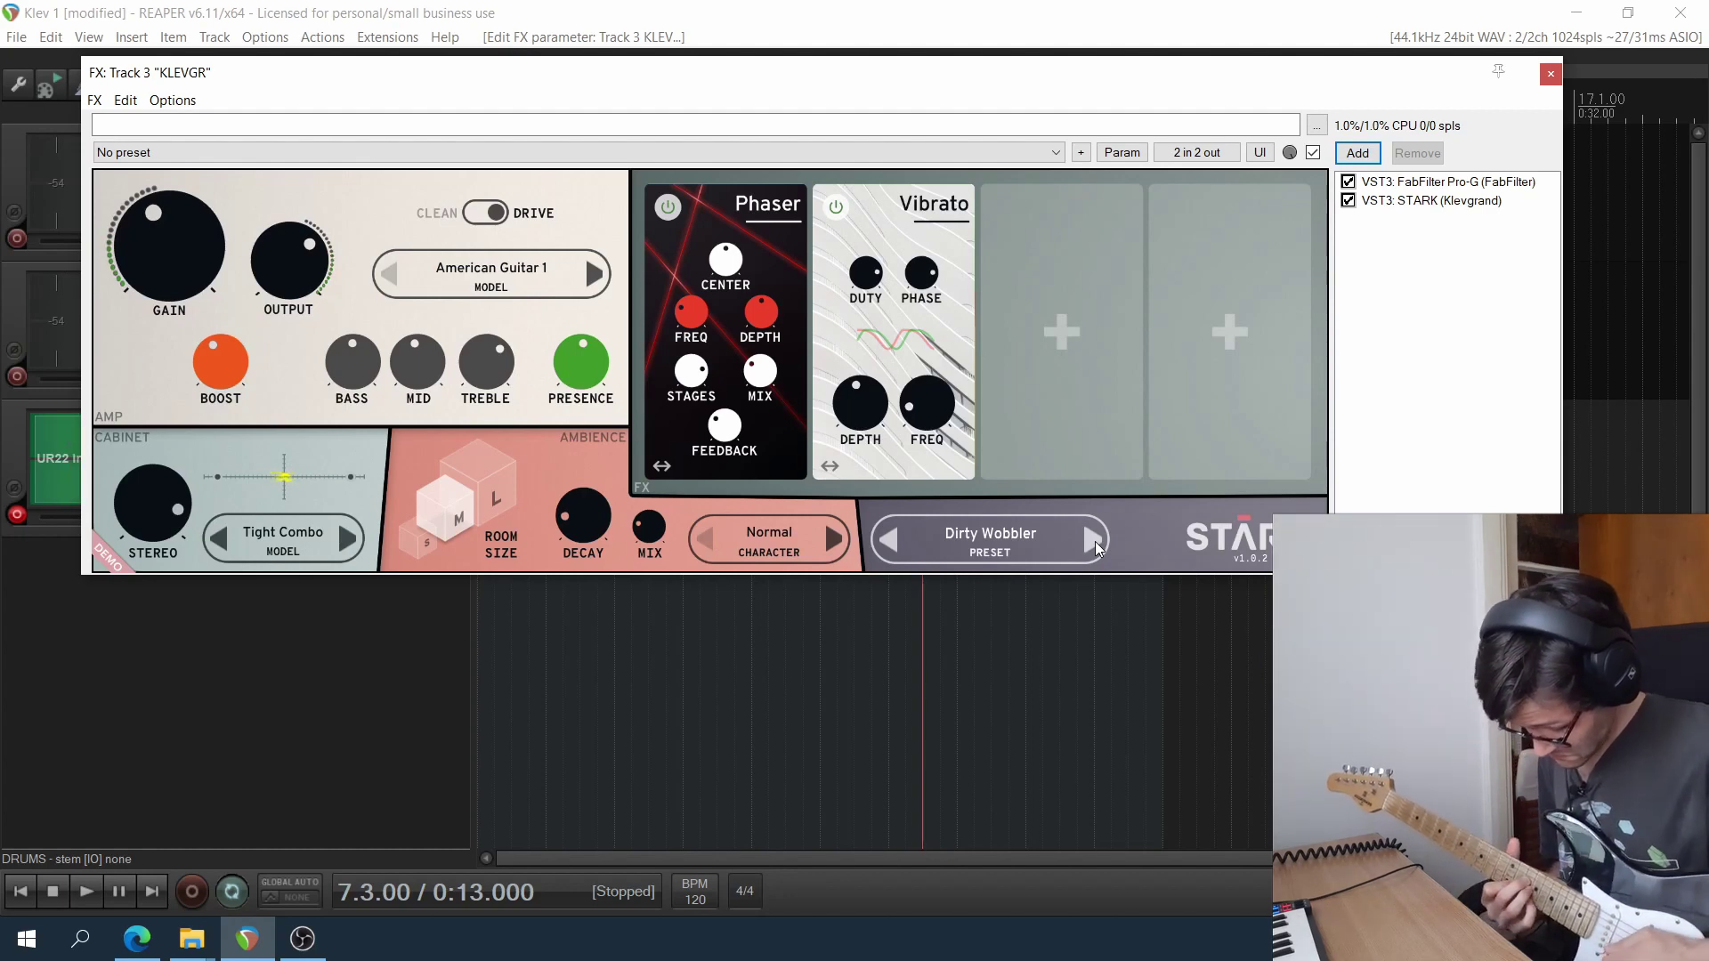
Audition the Keys FX presets Distorted Reverb, Freak Piano, Gospel Spin, Icy Caves and Organ.
left_click(1092, 540)
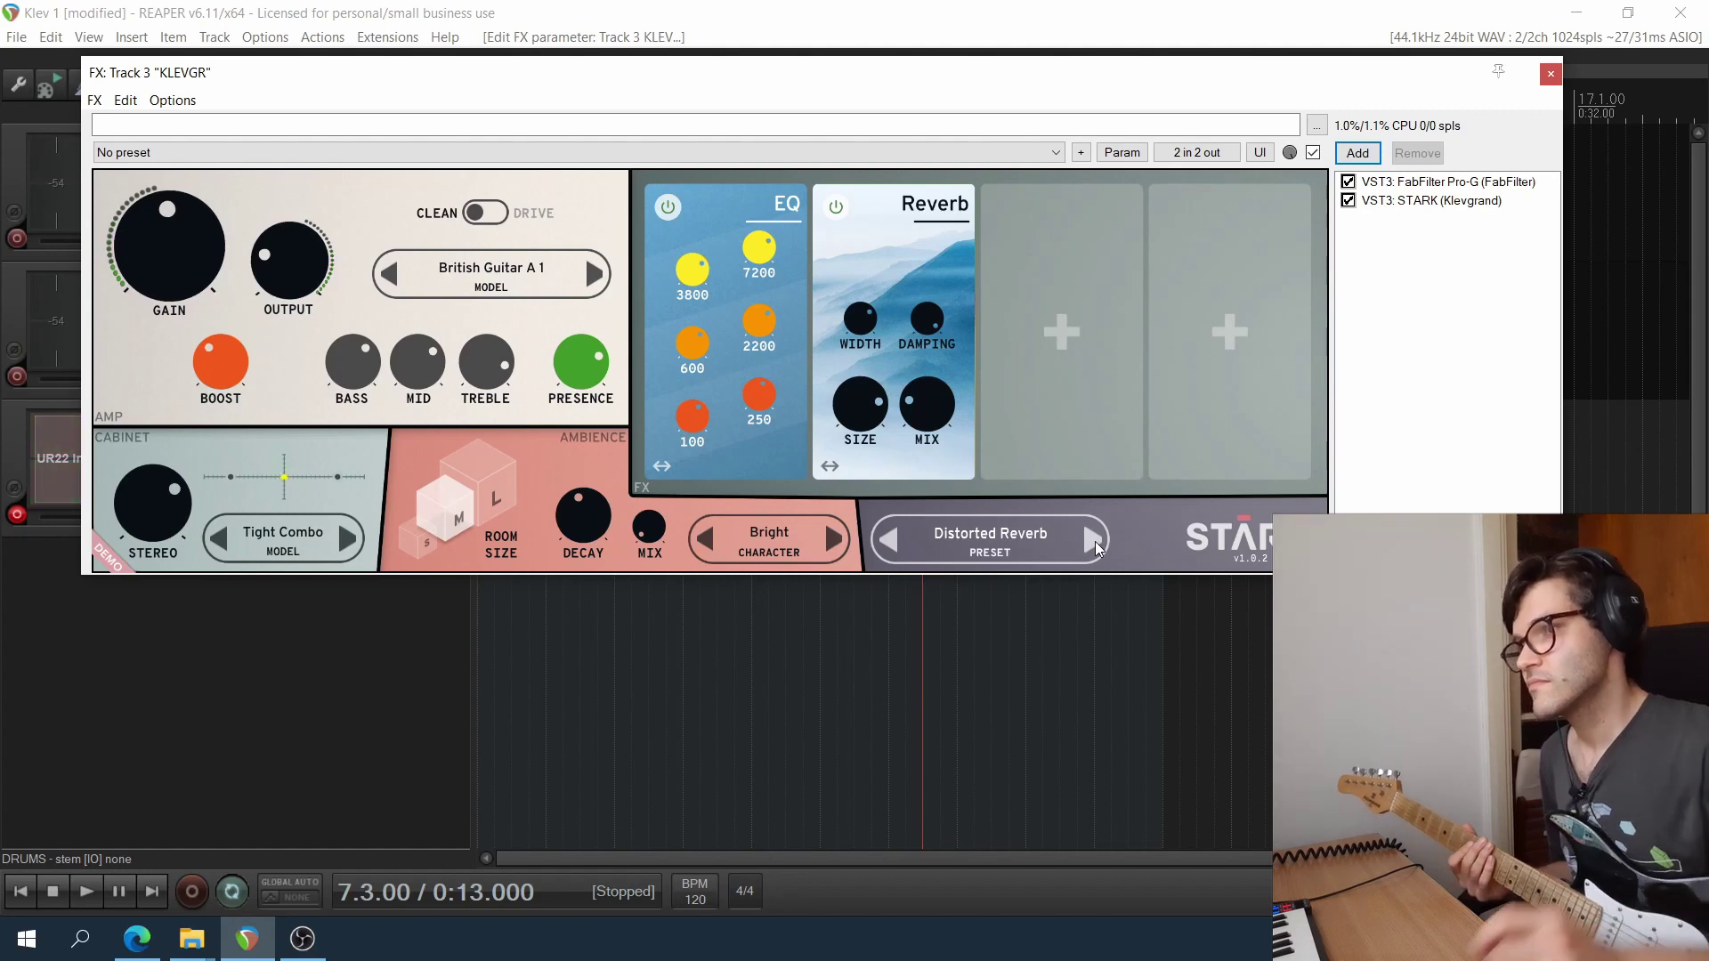
left_click(1093, 539)
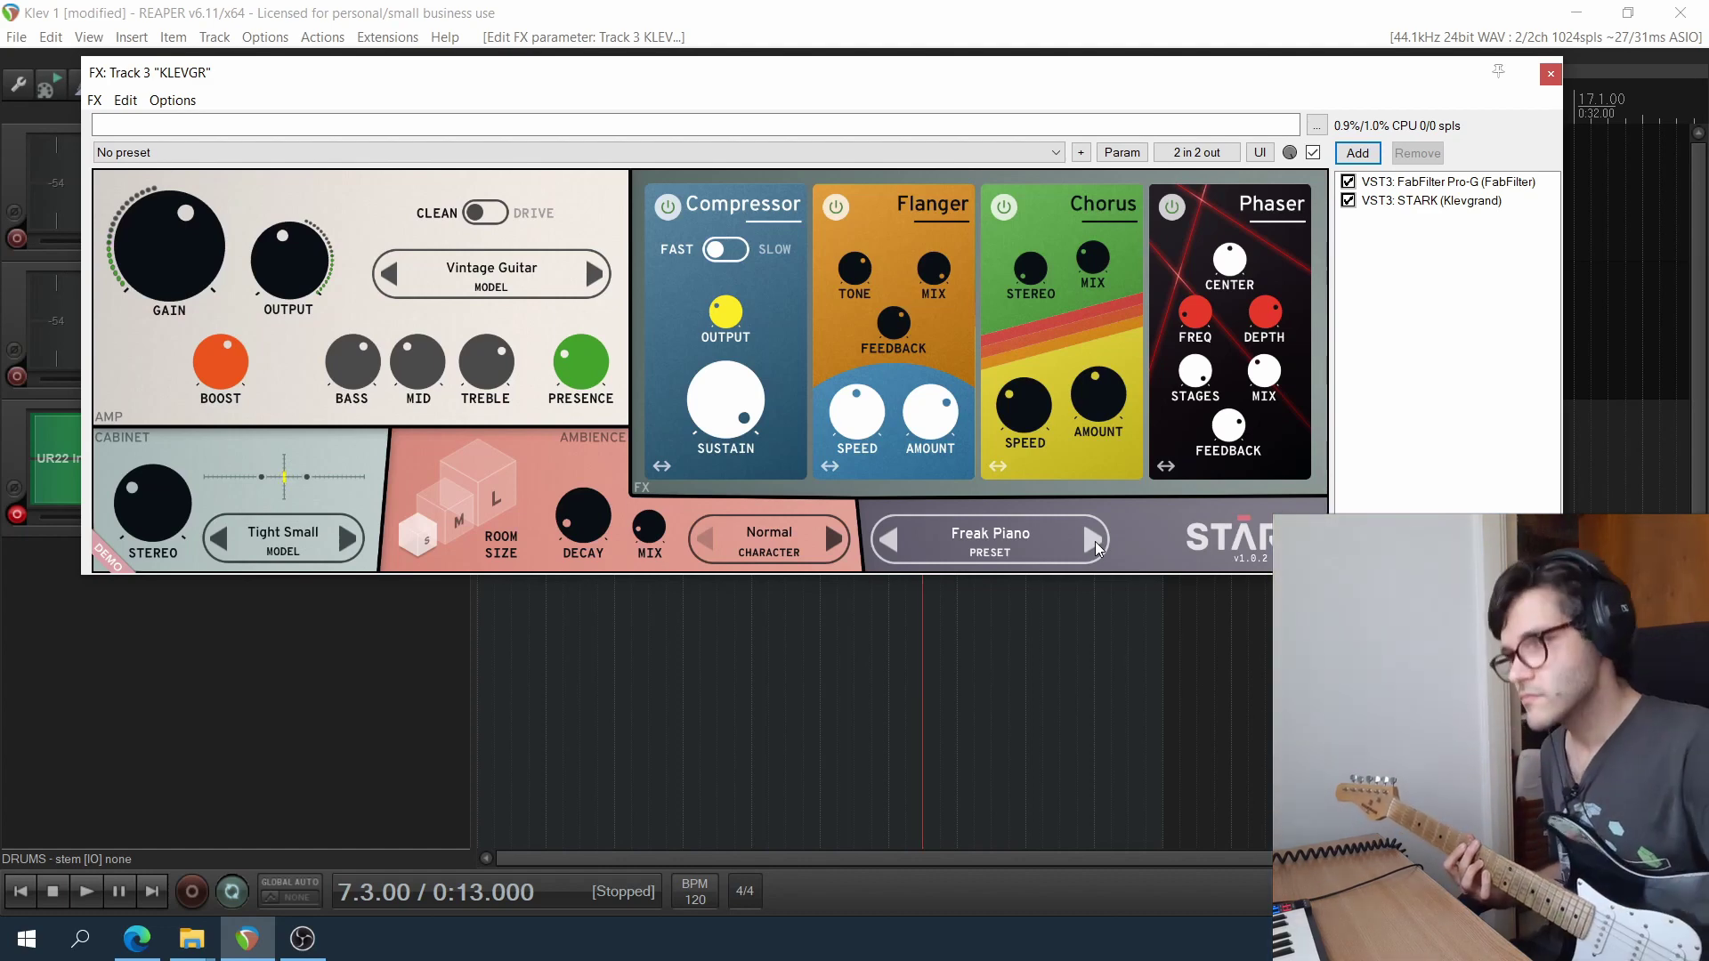
left_click(1096, 543)
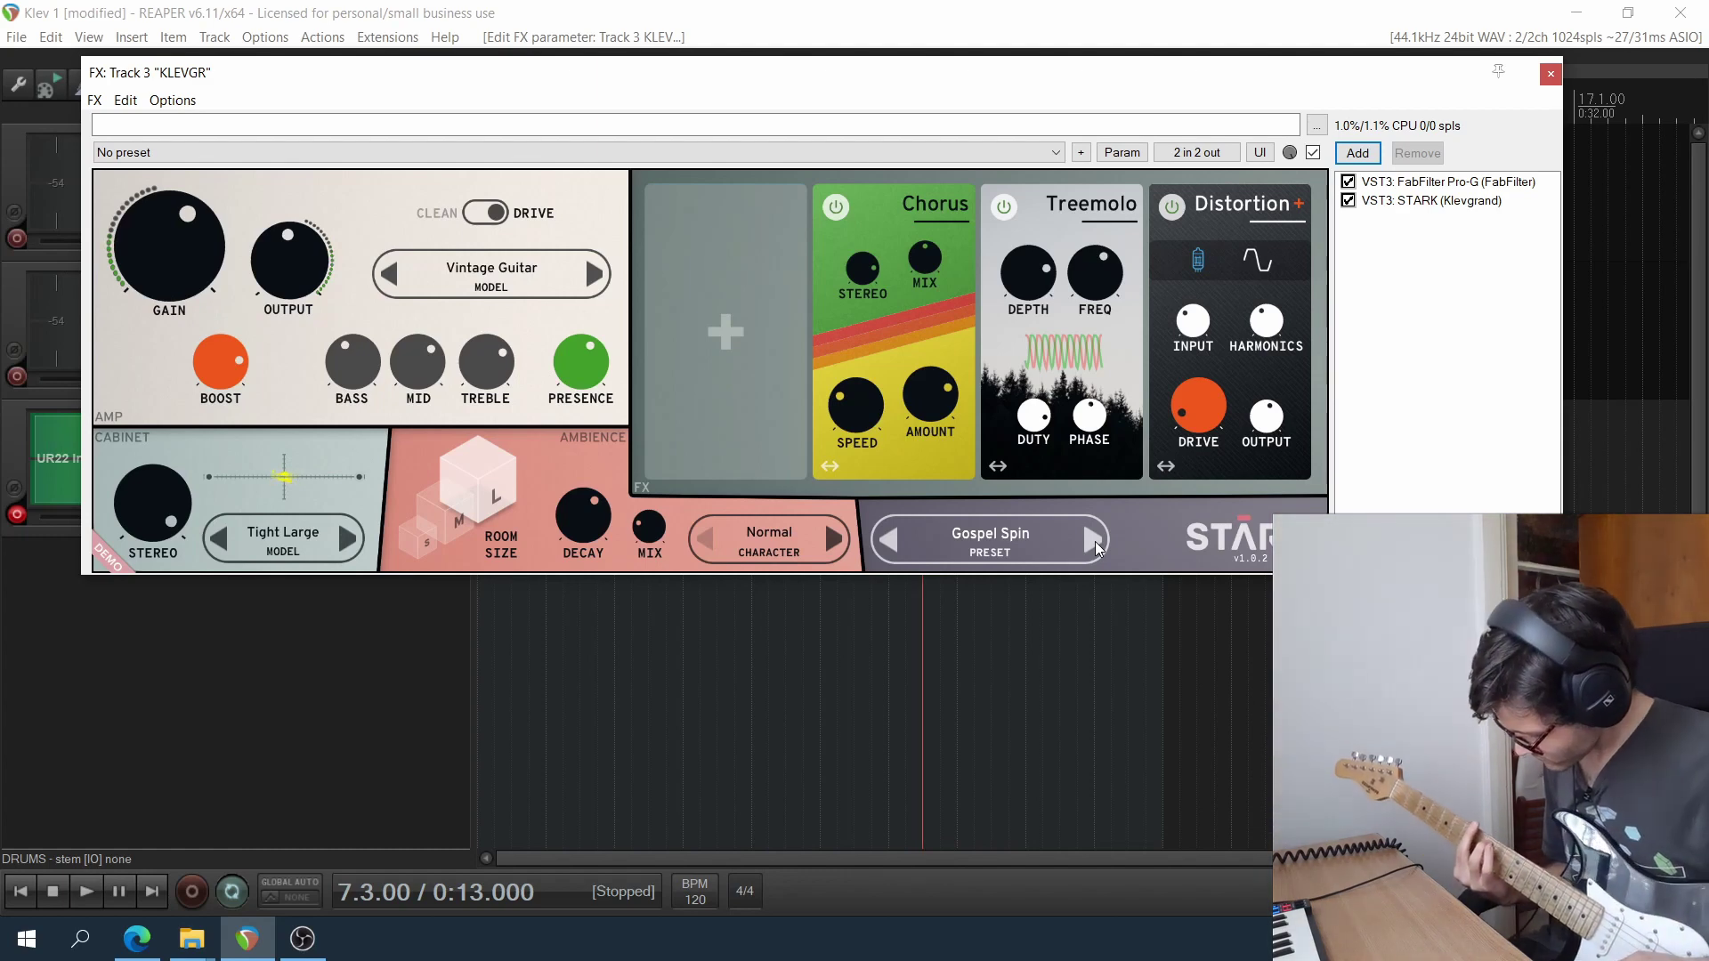
left_click(1093, 541)
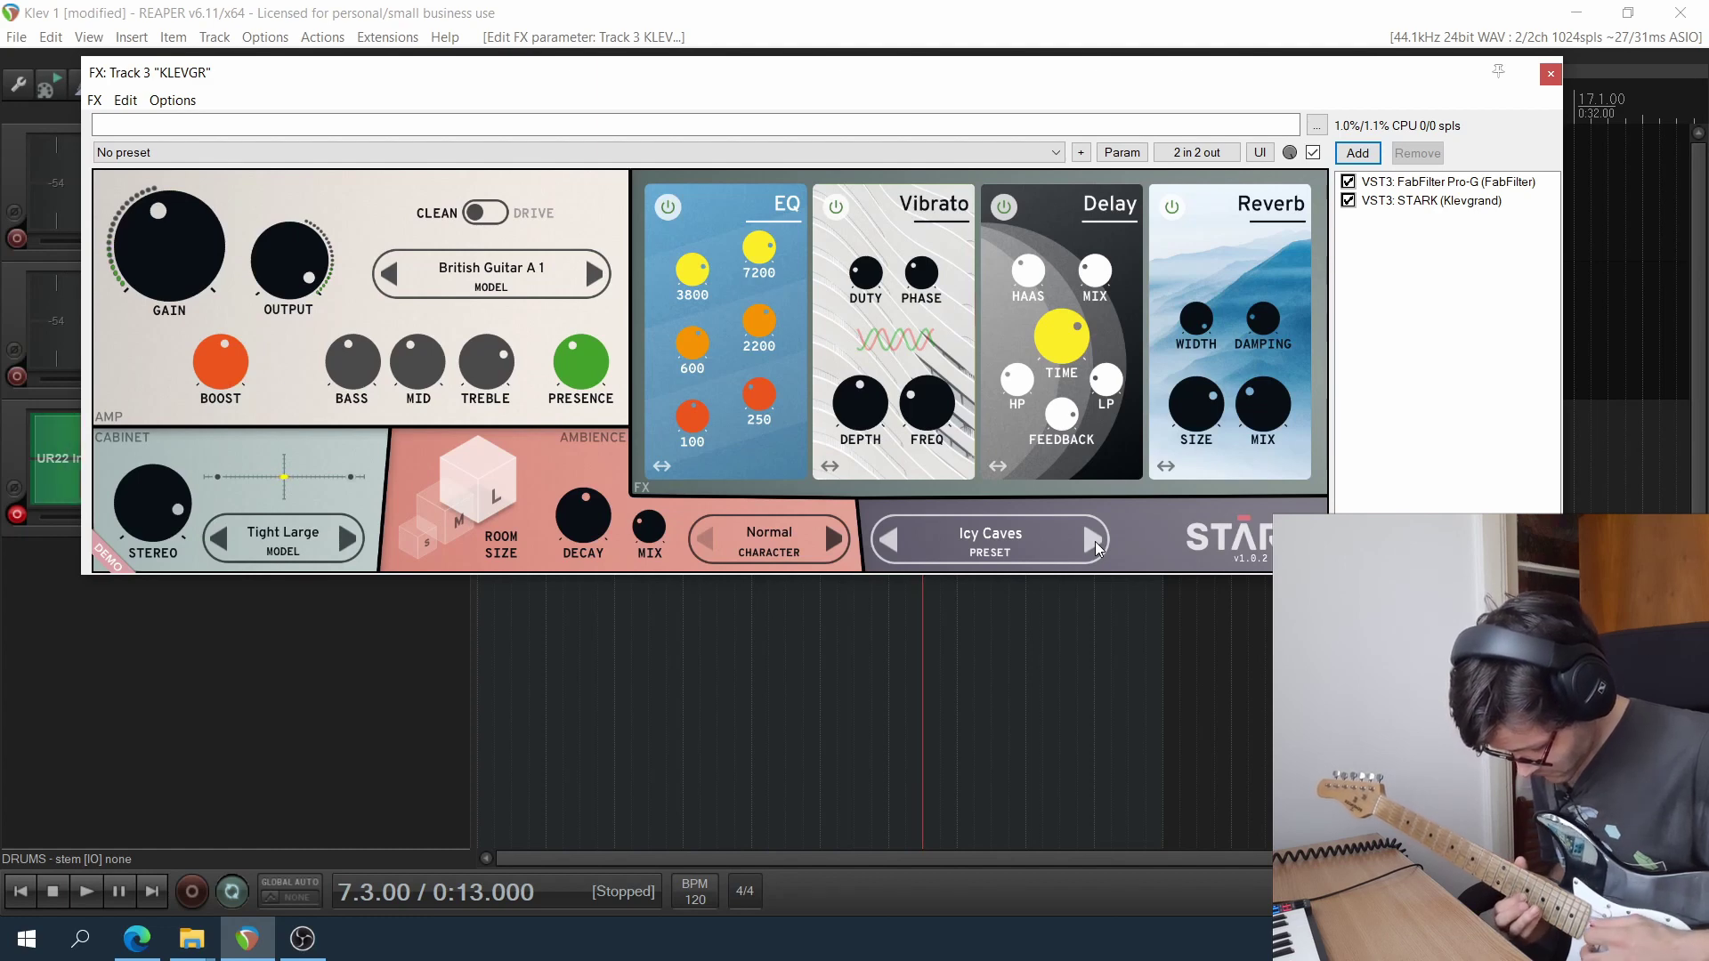
left_click(1094, 540)
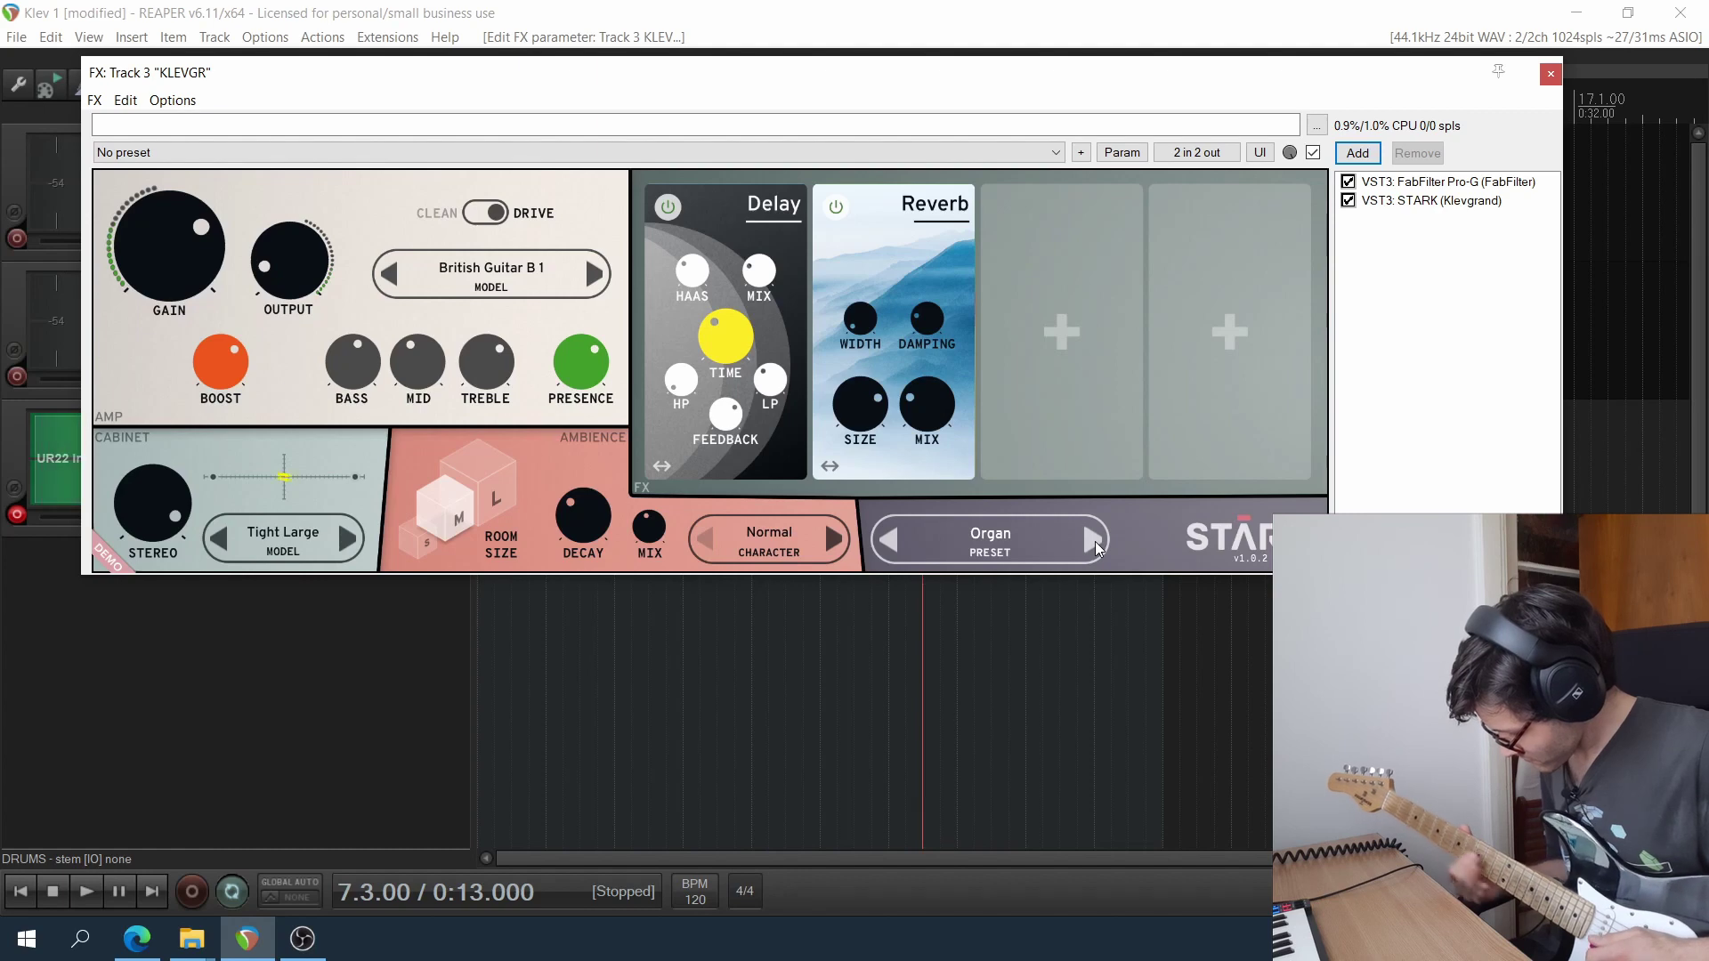
Audition the Keys FX presets Overdriven Echoes, Slick 80s, Soul 60s, Space, Sweet And Salt and Wet And Broken.
left_click(1092, 540)
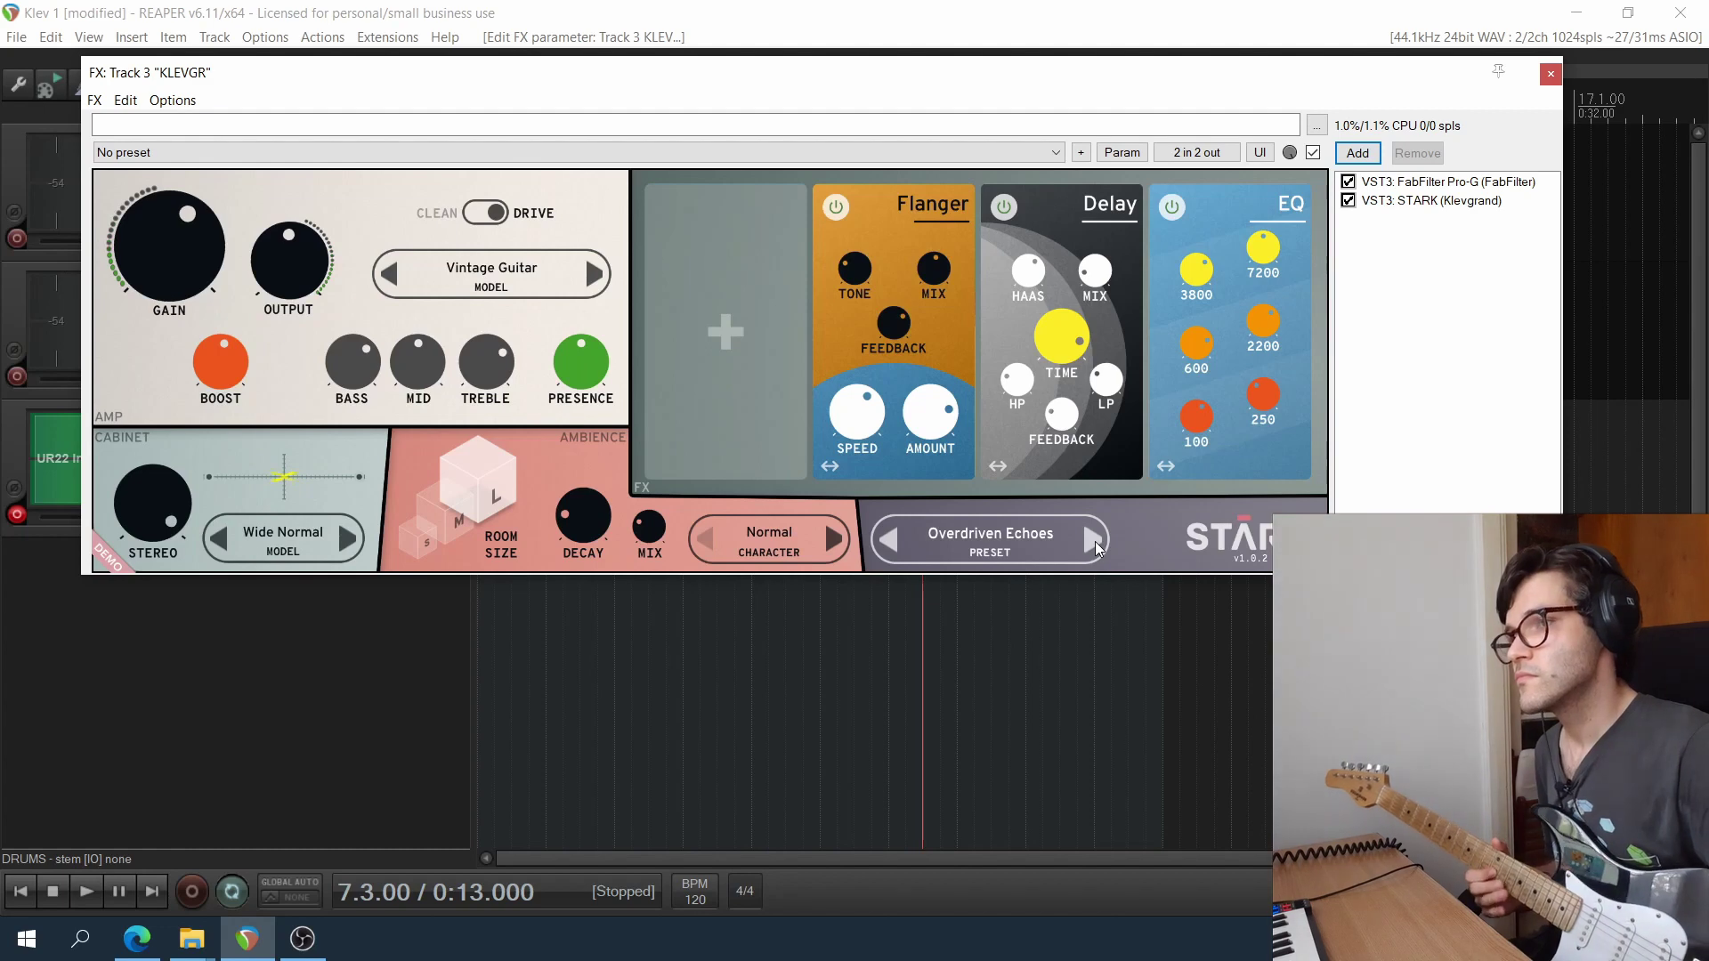
left_click(1095, 541)
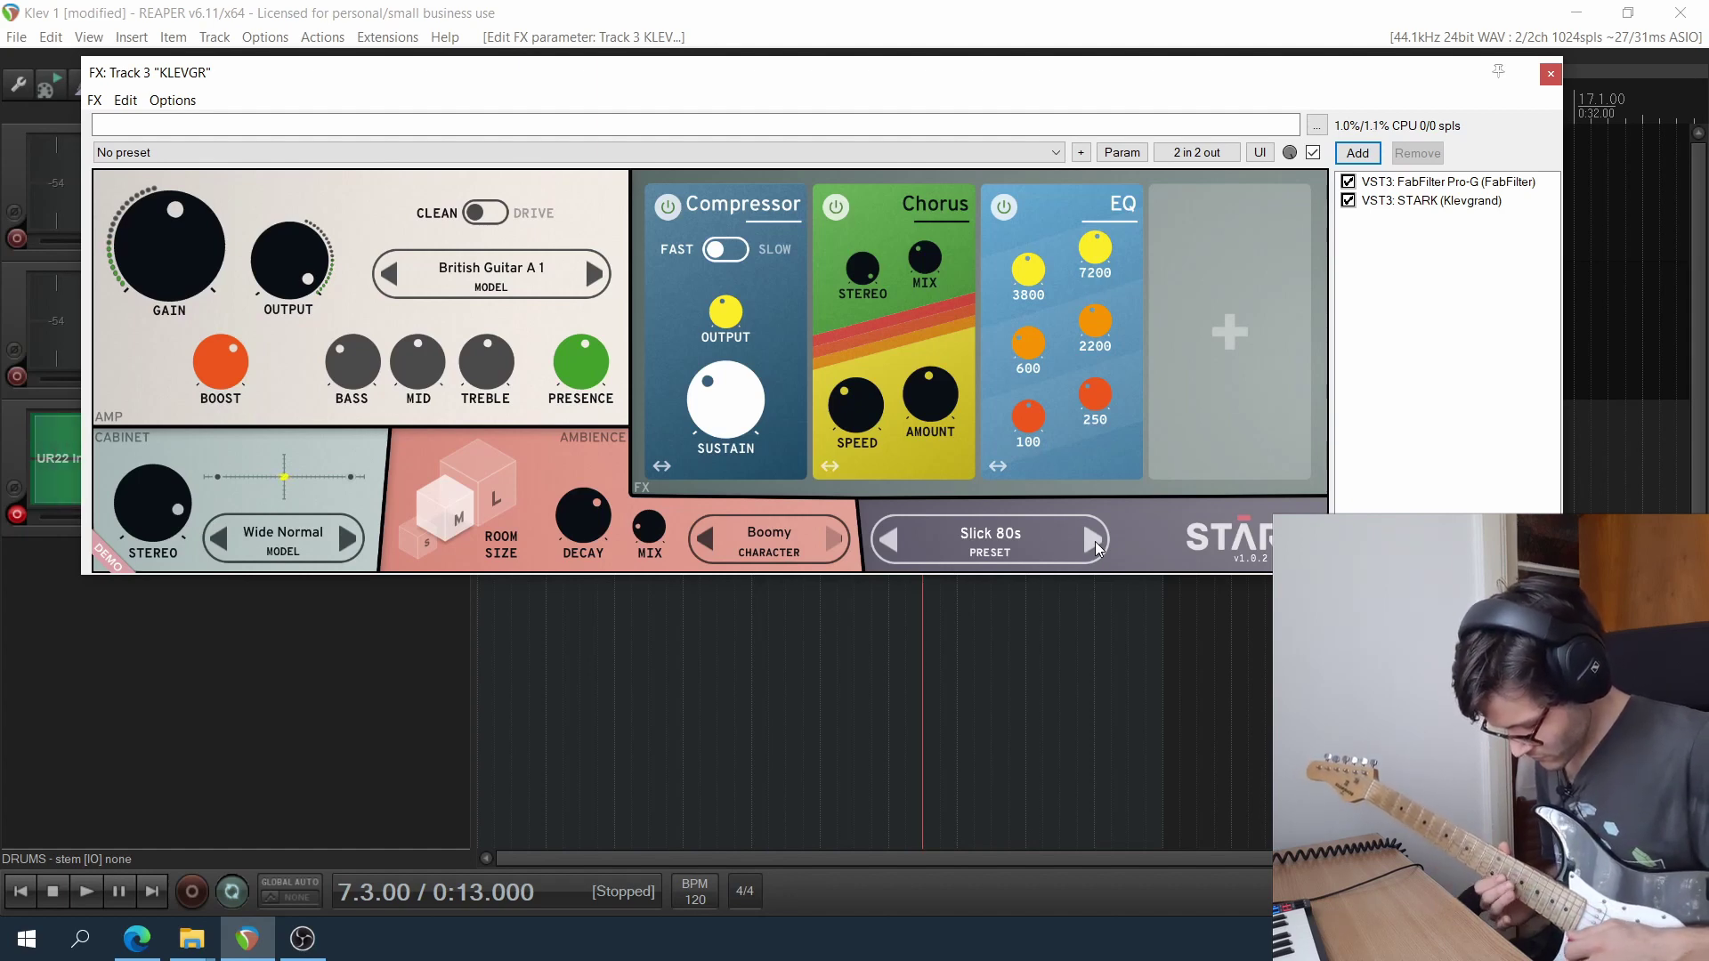
left_click(1093, 539)
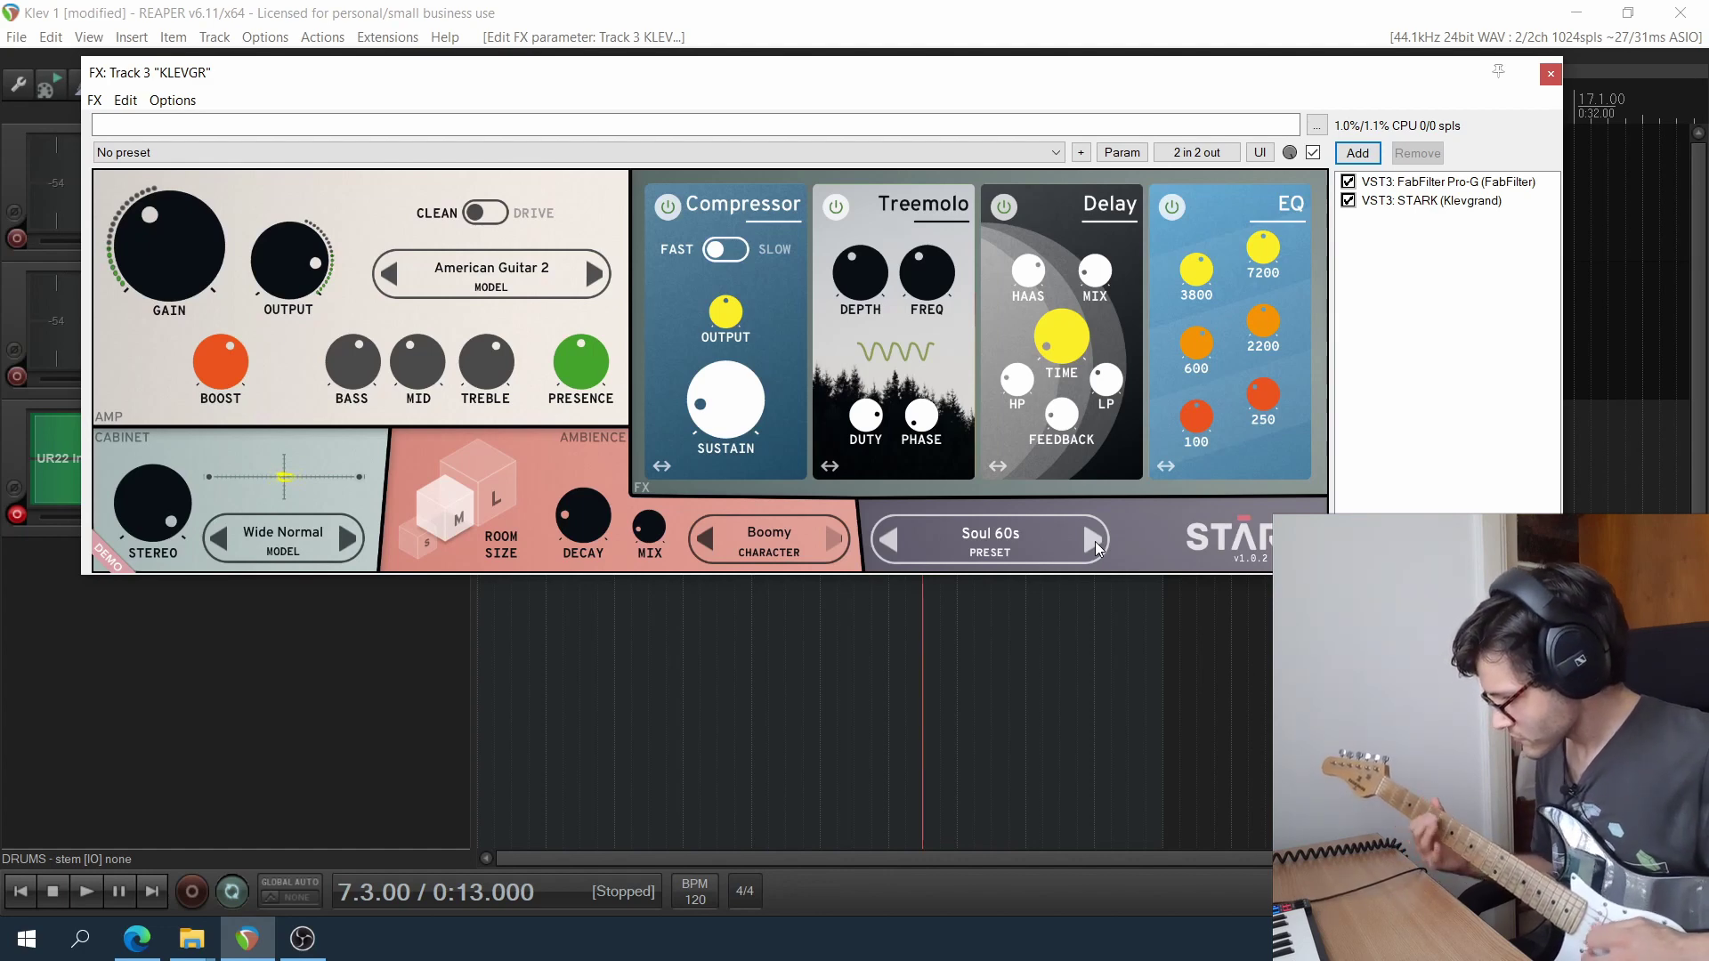
left_click(1095, 544)
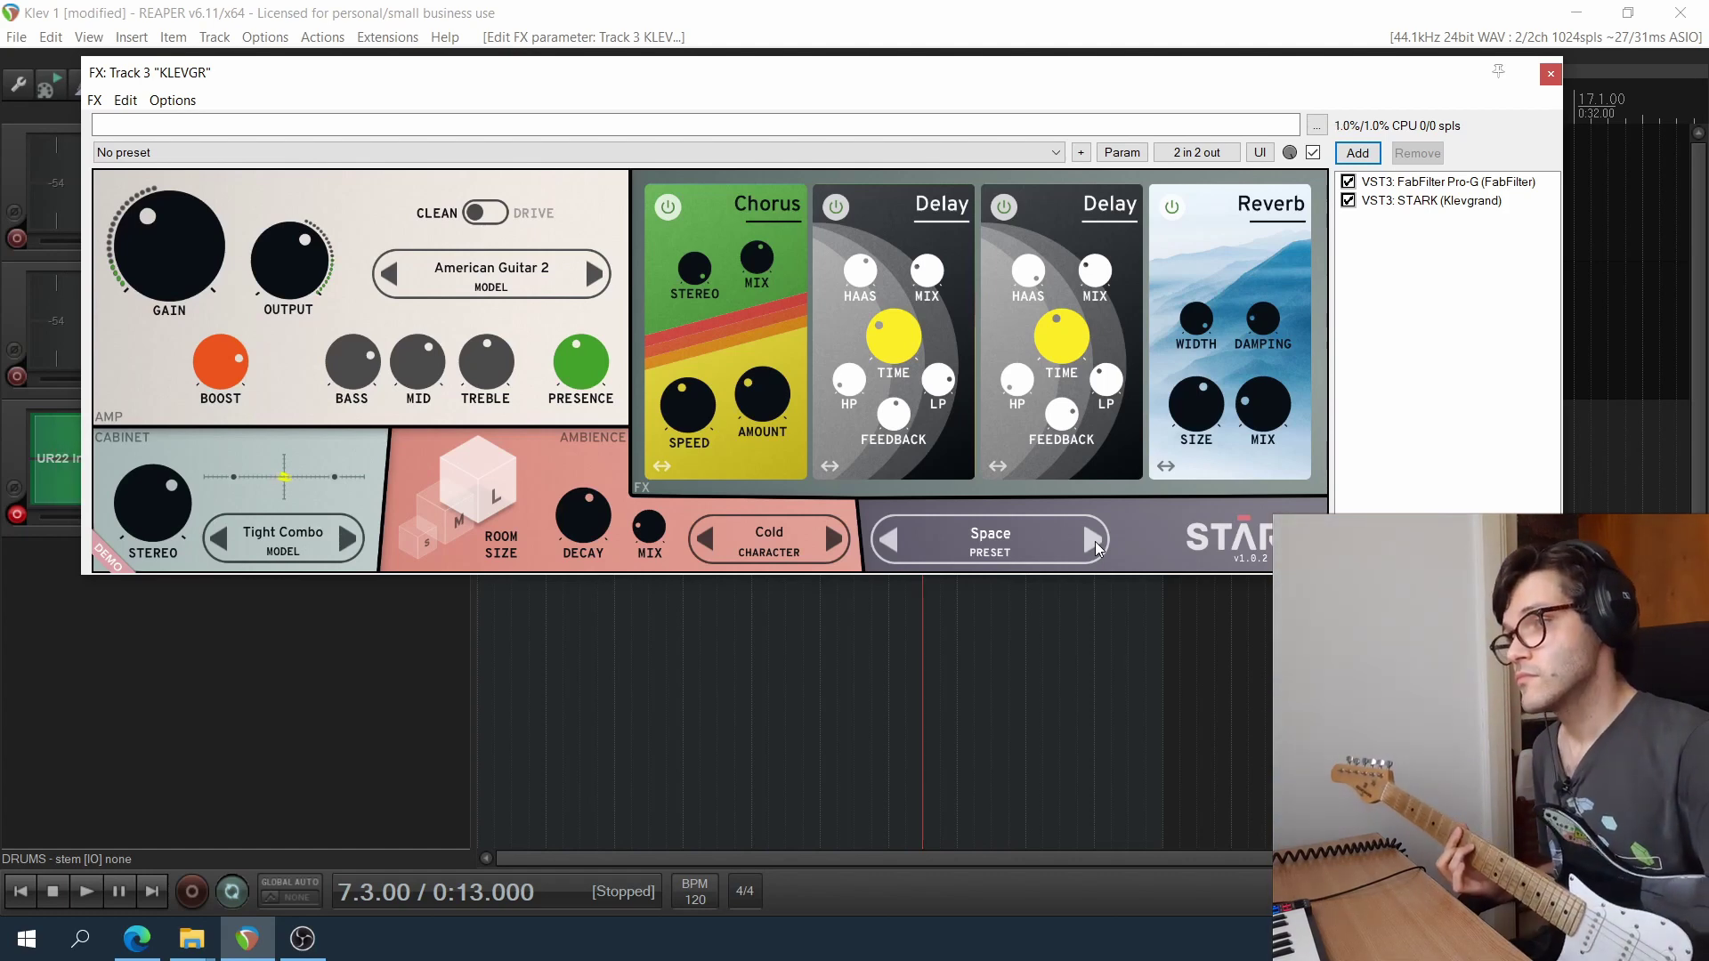
left_click(1095, 539)
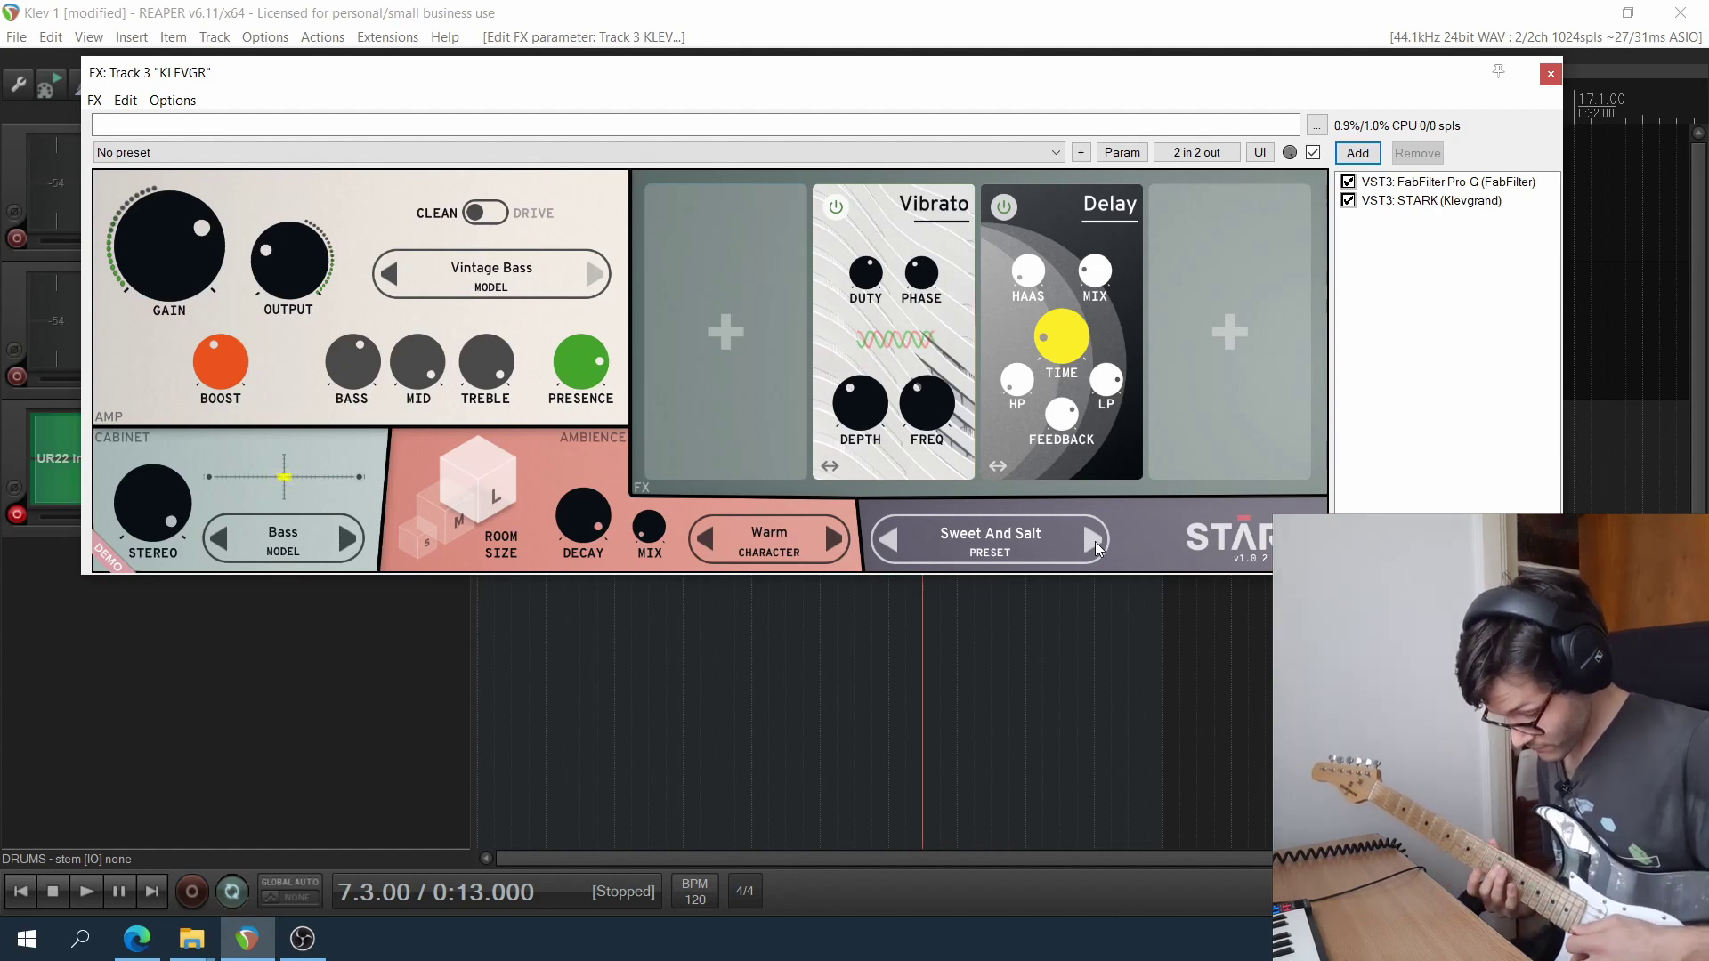
left_click(1095, 541)
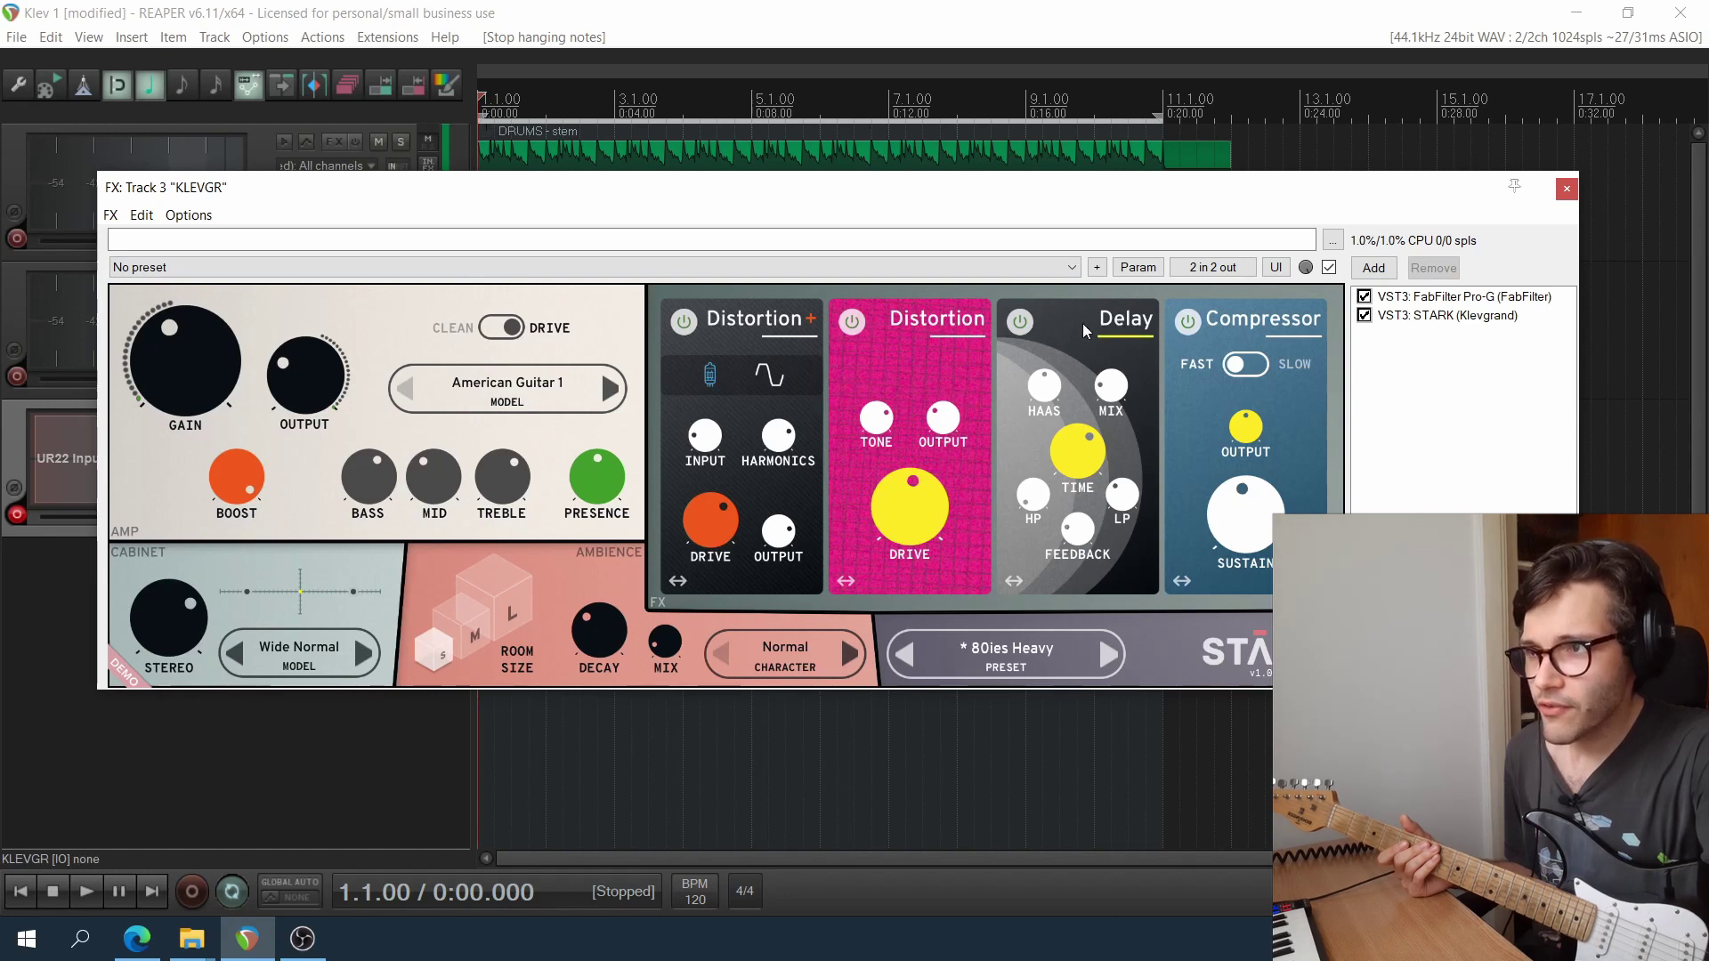
Adjust the Delay's mix in the 80ies Heavy preset, and stop playback after playing along with the drum track.
left_click(1113, 396)
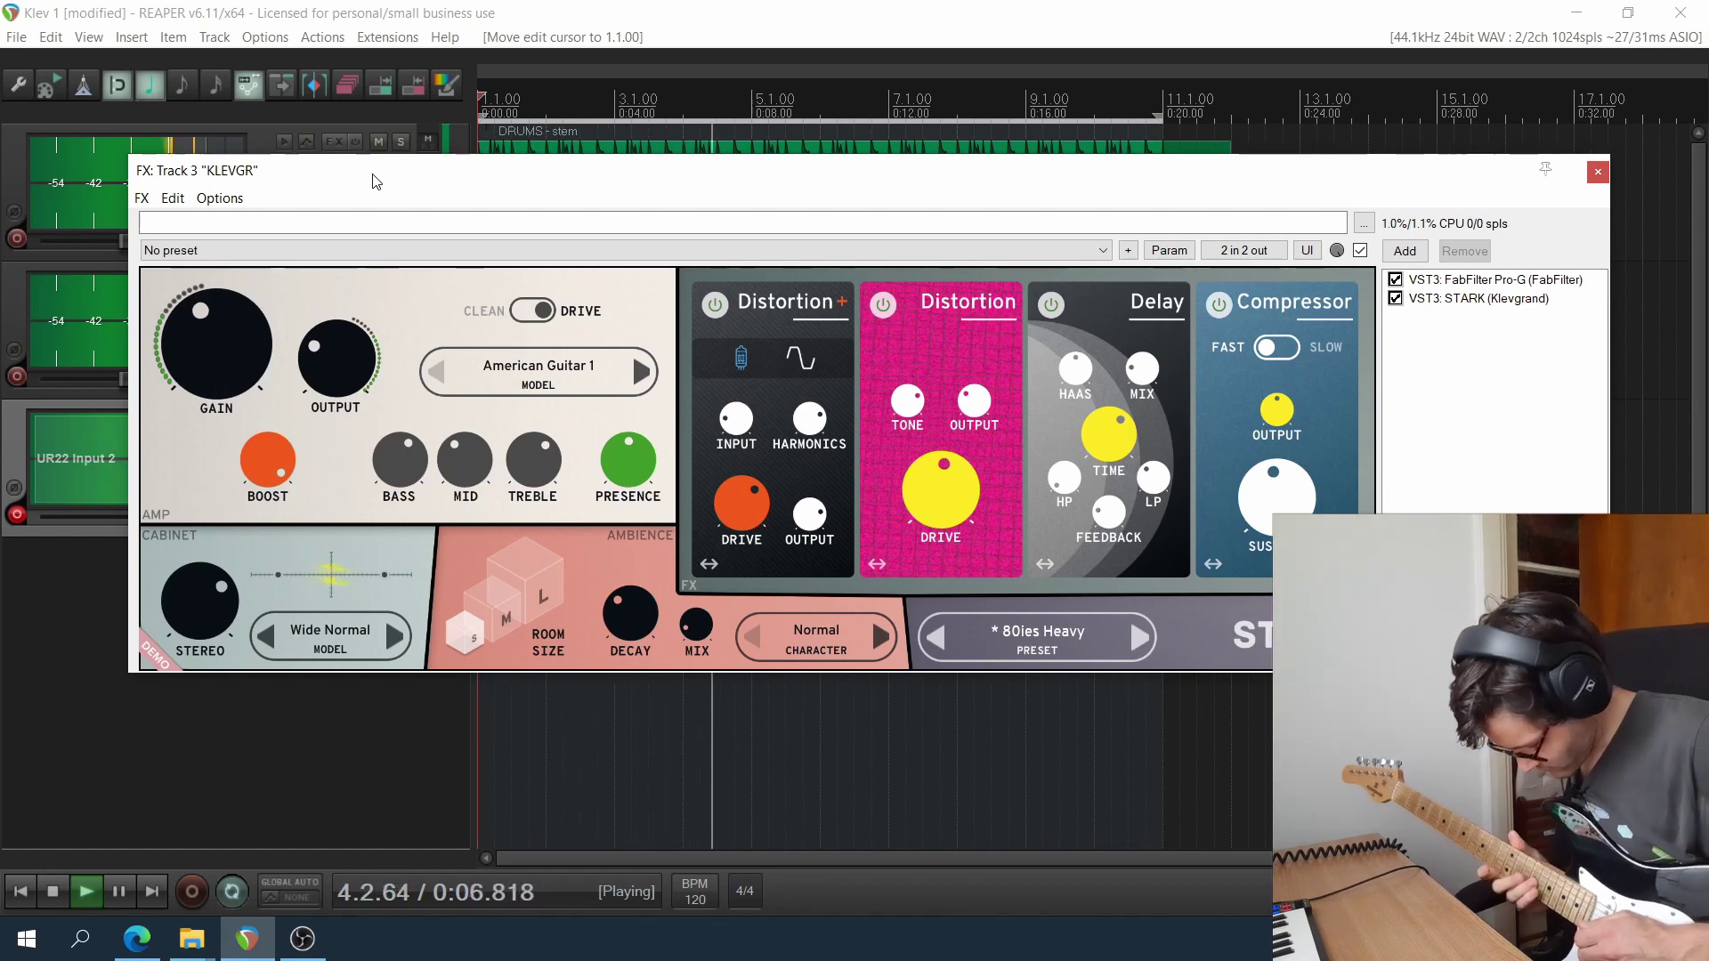
key("space")
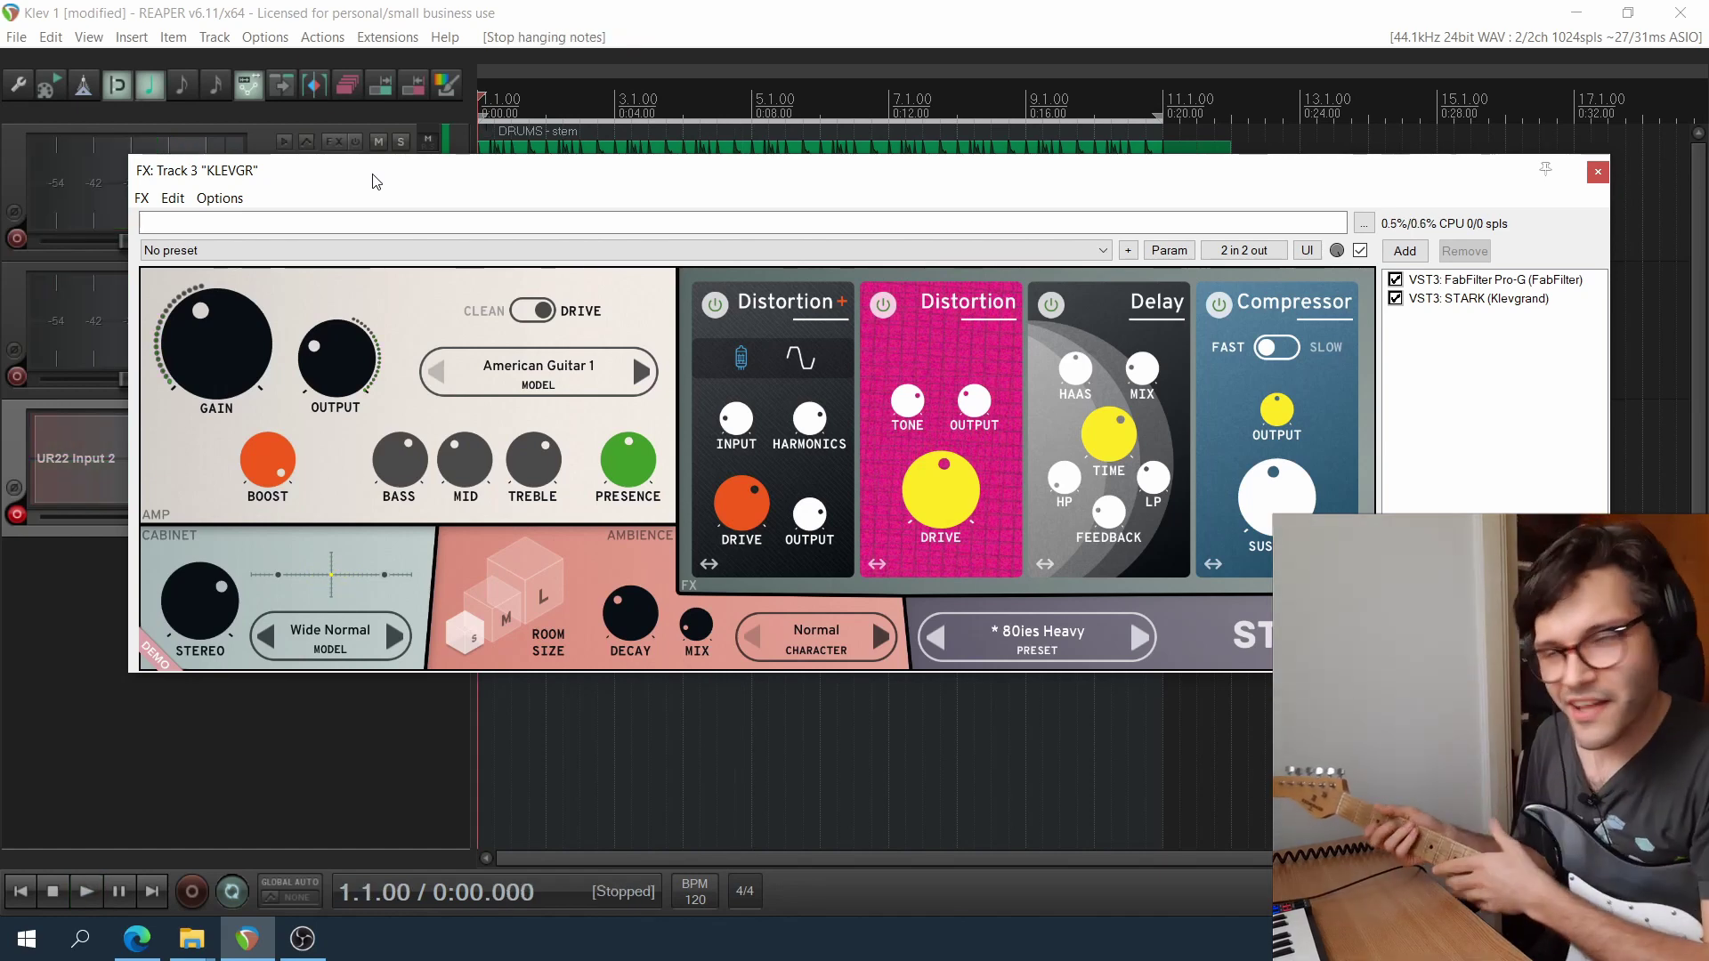